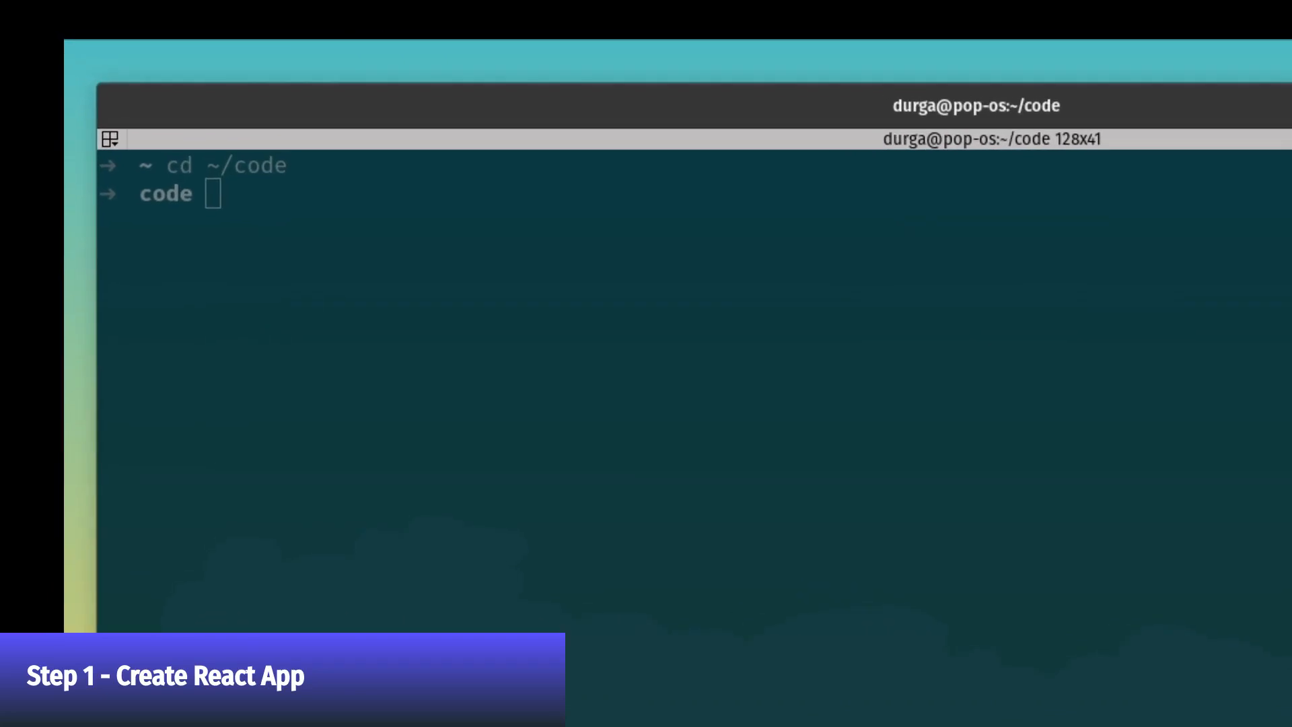
Create a new React project named demo-app in the code directory with npx create-react-app.
type("np")
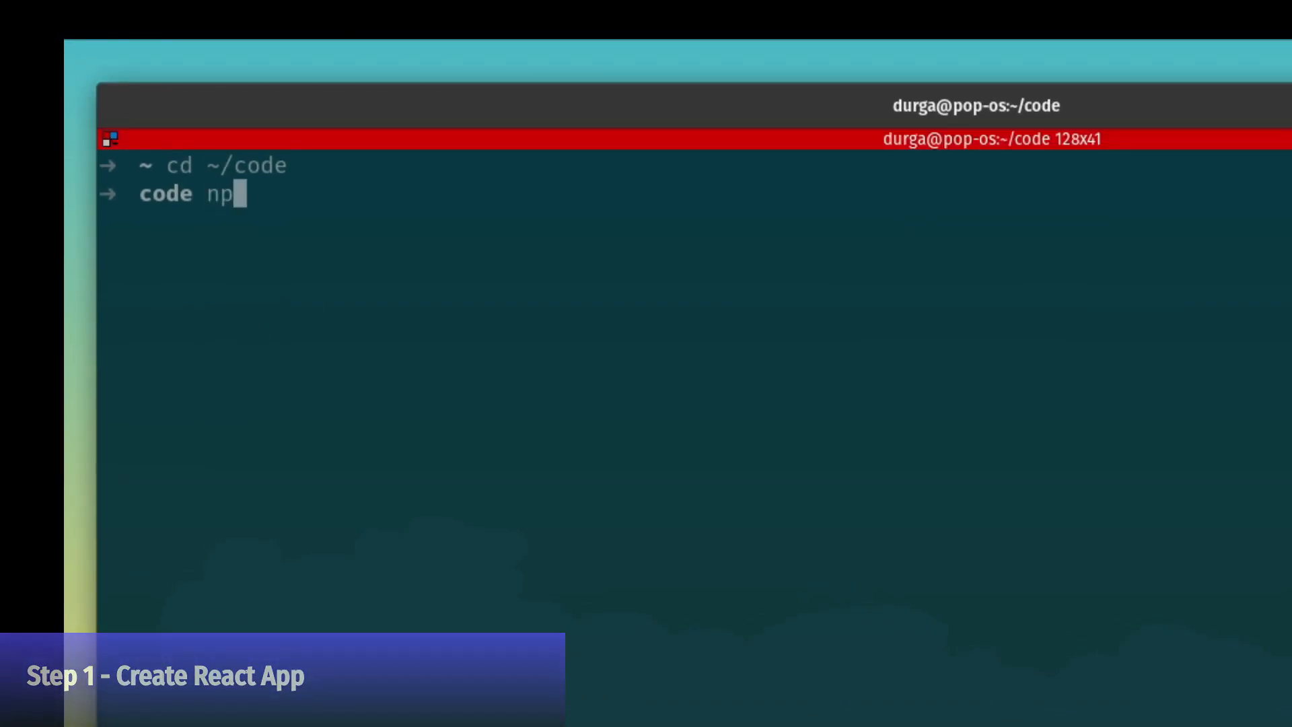
type("x create-rea")
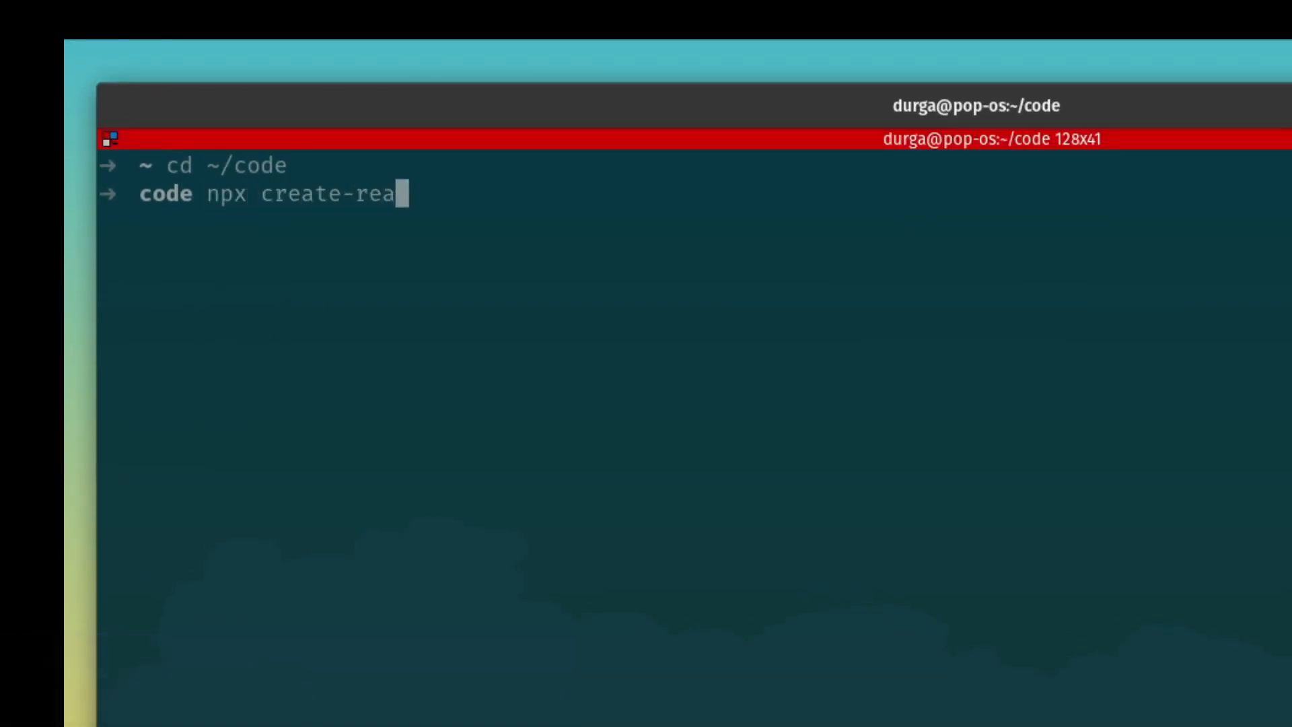
type("ct-app ")
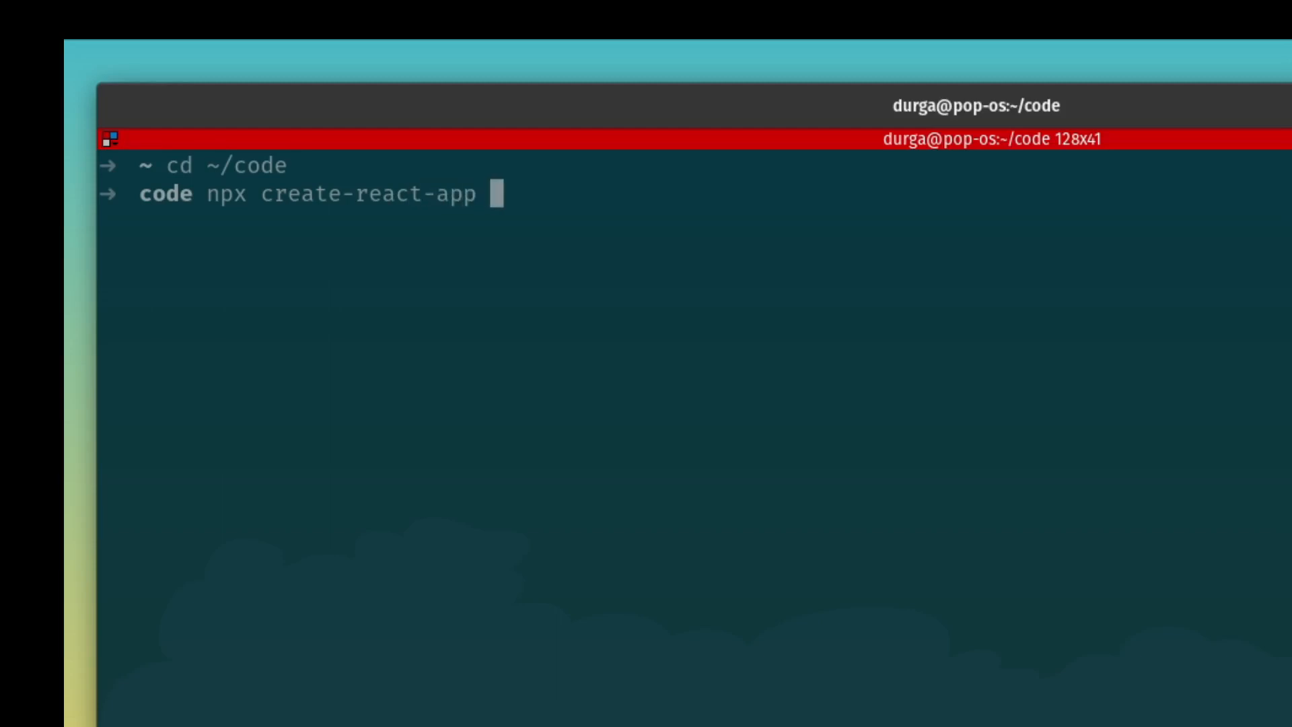
type("demo-app")
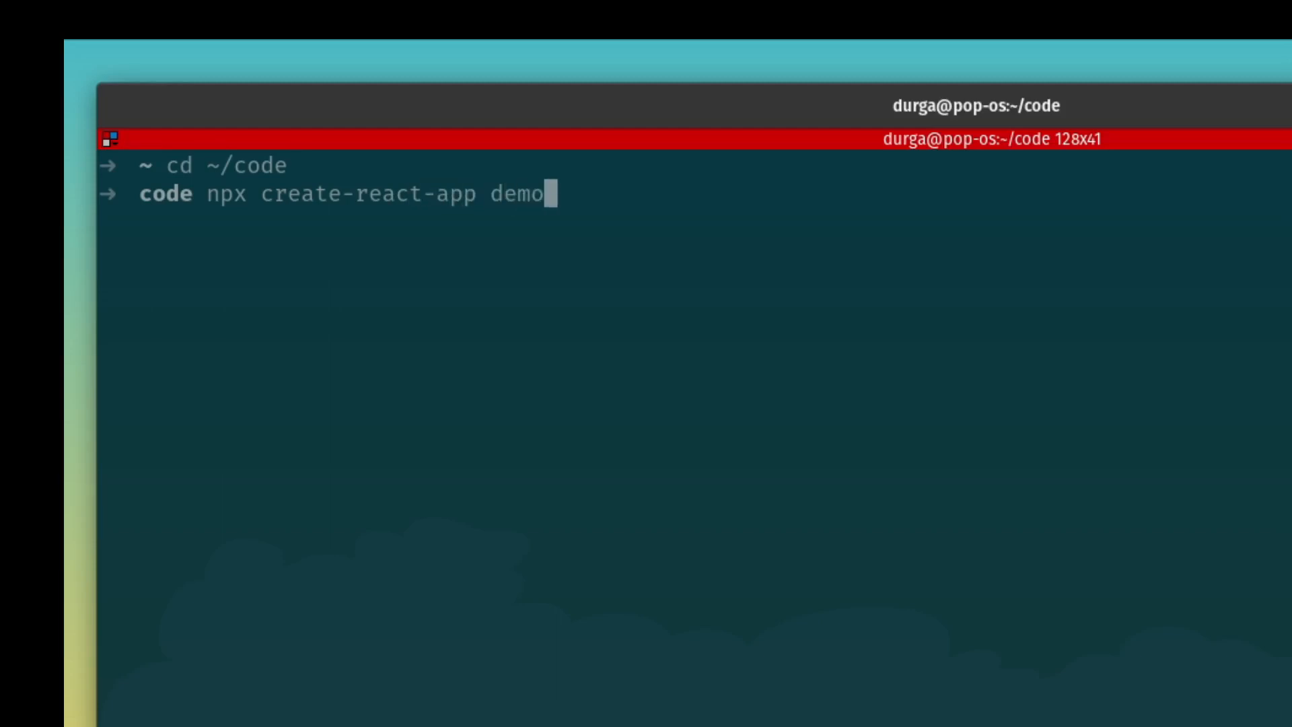
key("Return")
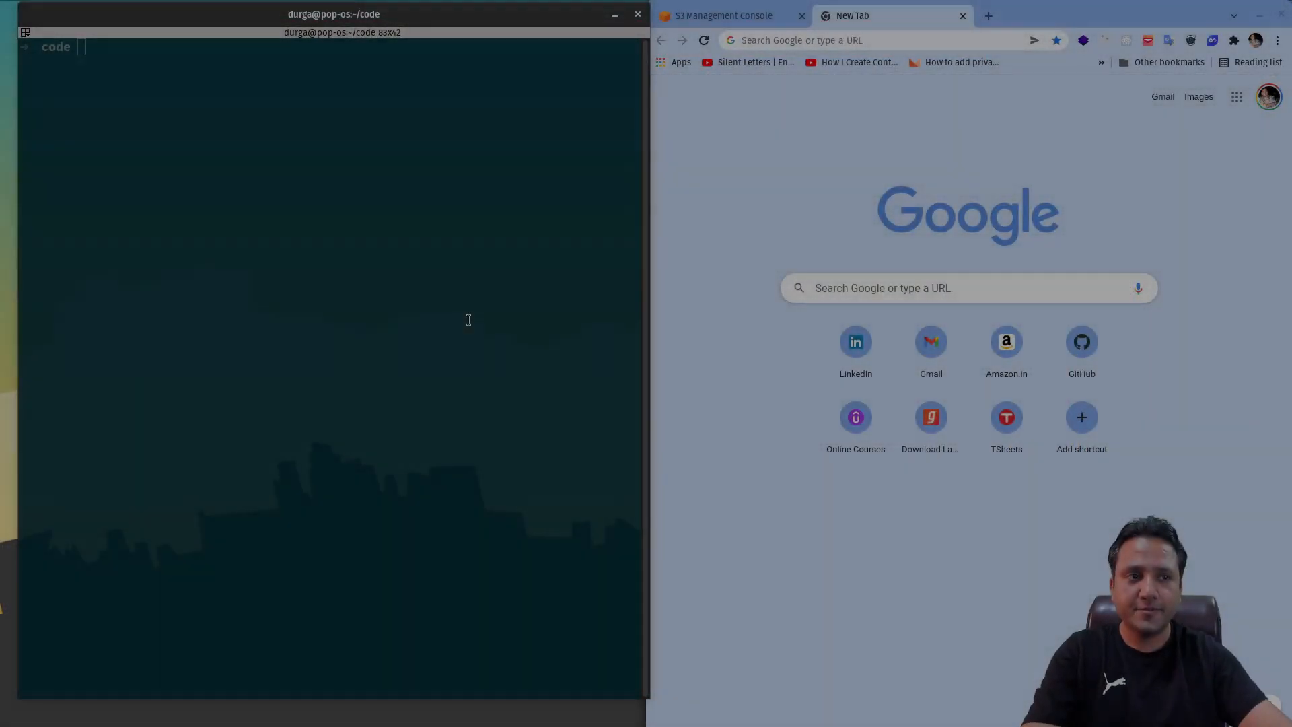
Change the terminal's working directory to demo-app.
left_click(297, 202)
type("cd de")
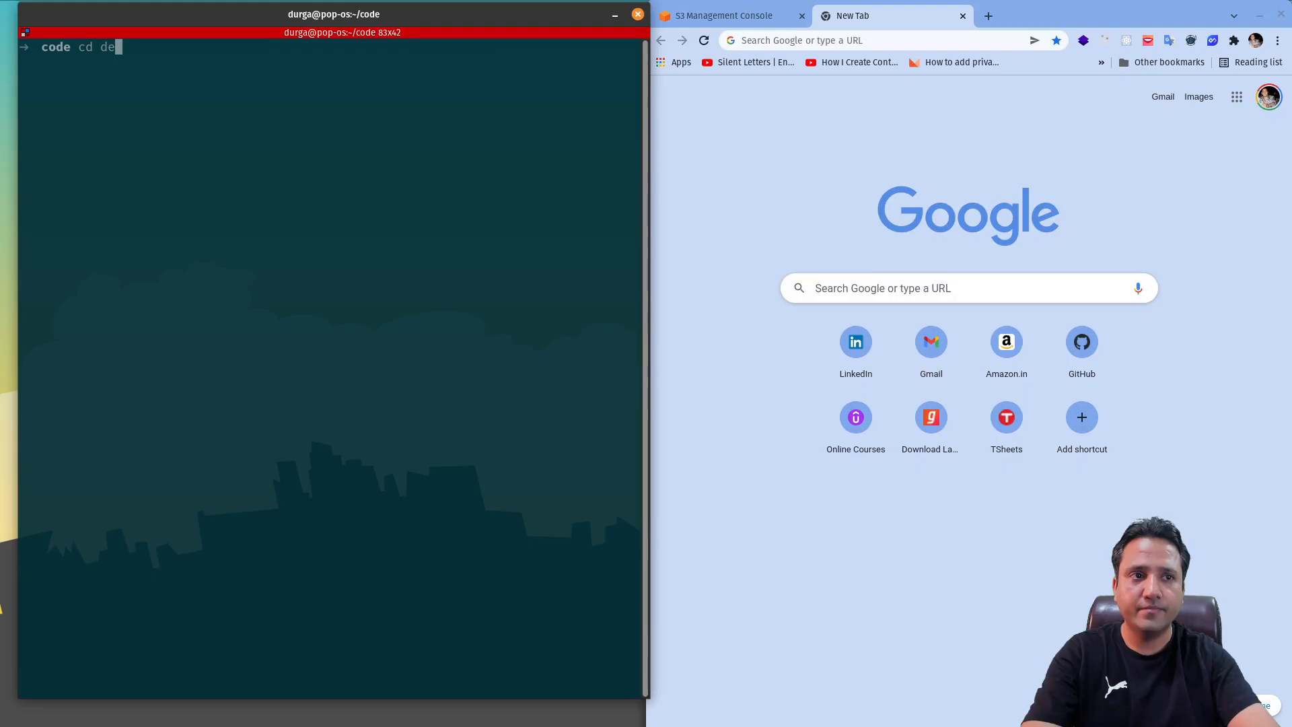
key("Tab")
type("emo-app")
key("Return")
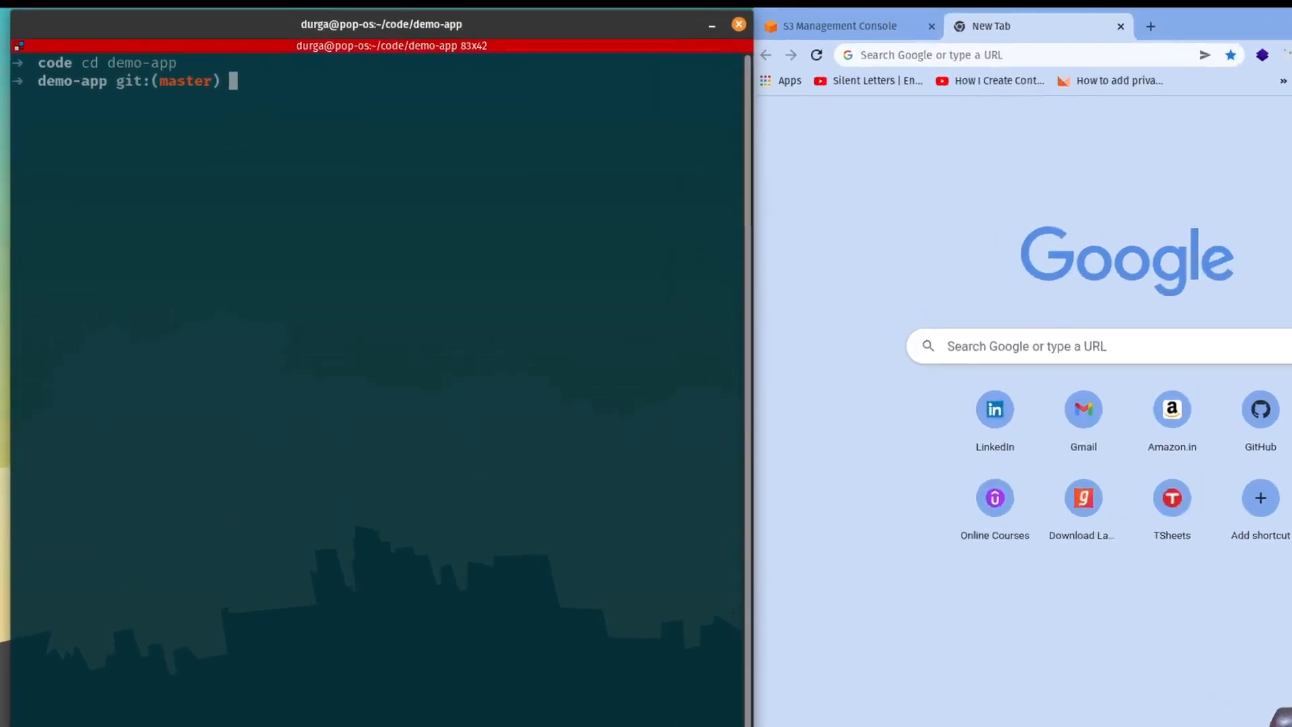
Start the React development server with npm start.
type("npm star")
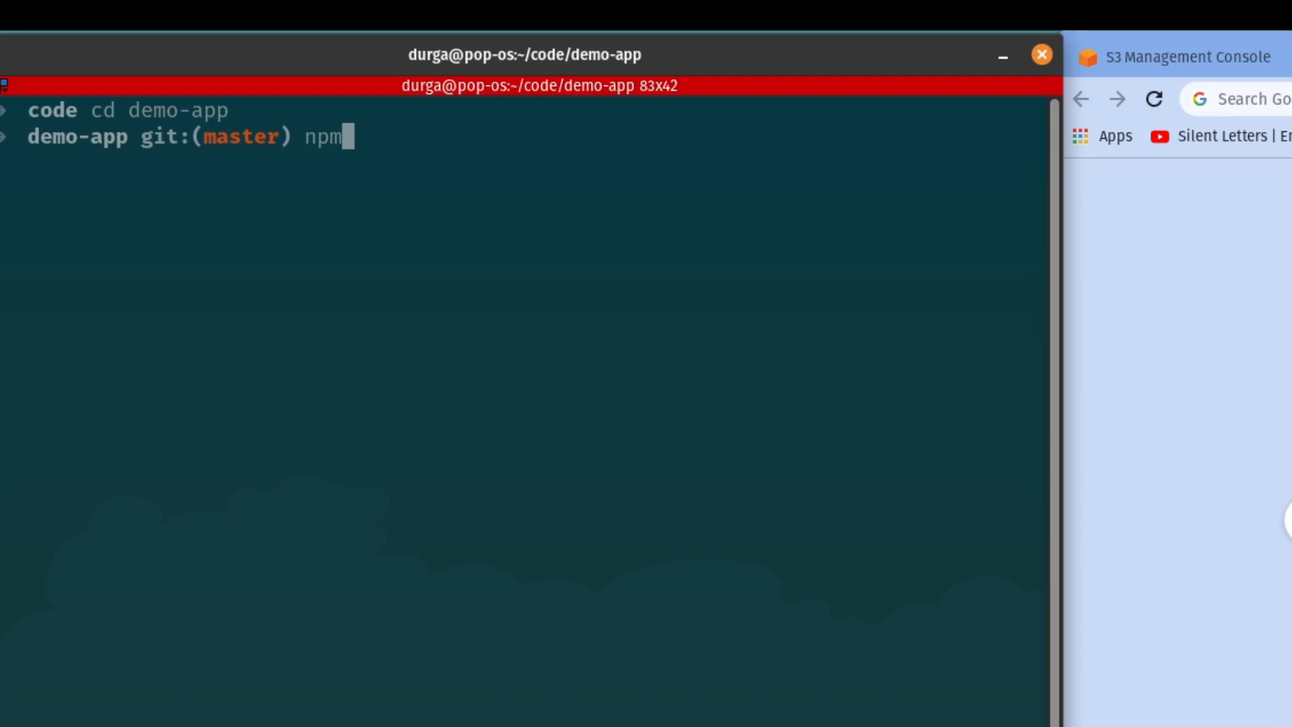
type("t")
key("Return")
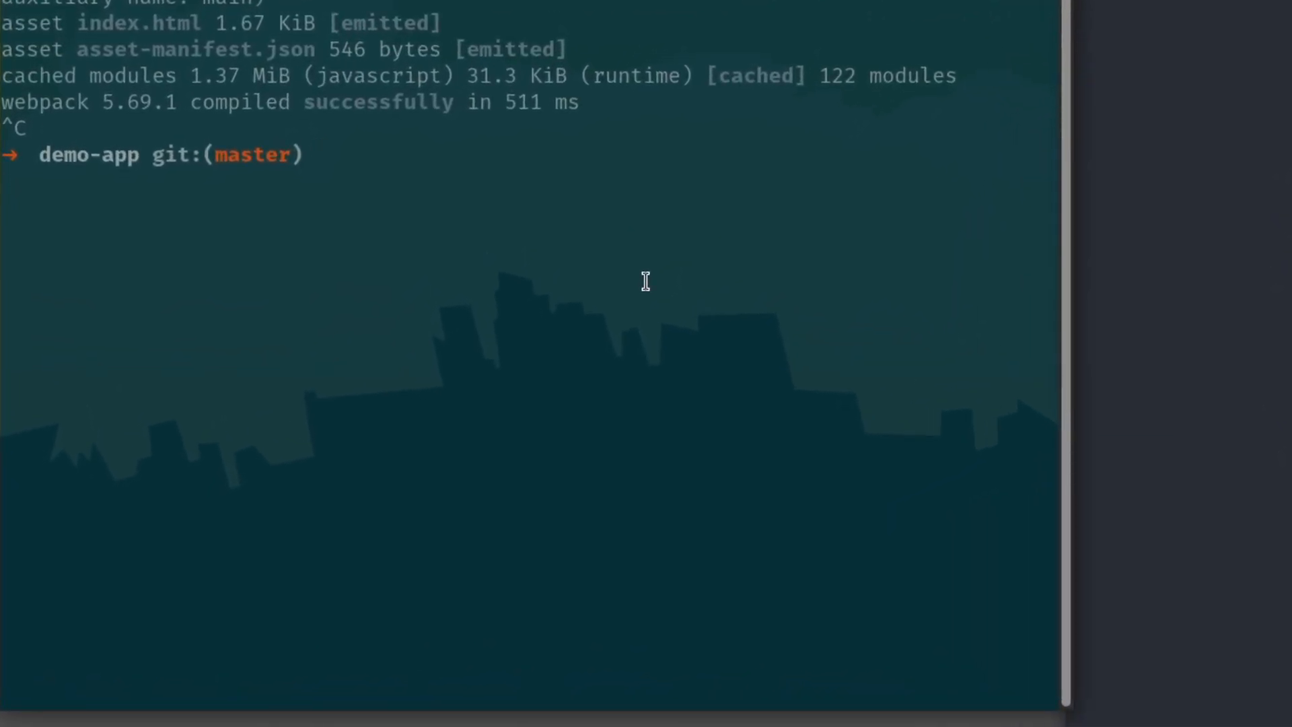
Build the production version of demo-app with npm run build.
type("npm run st")
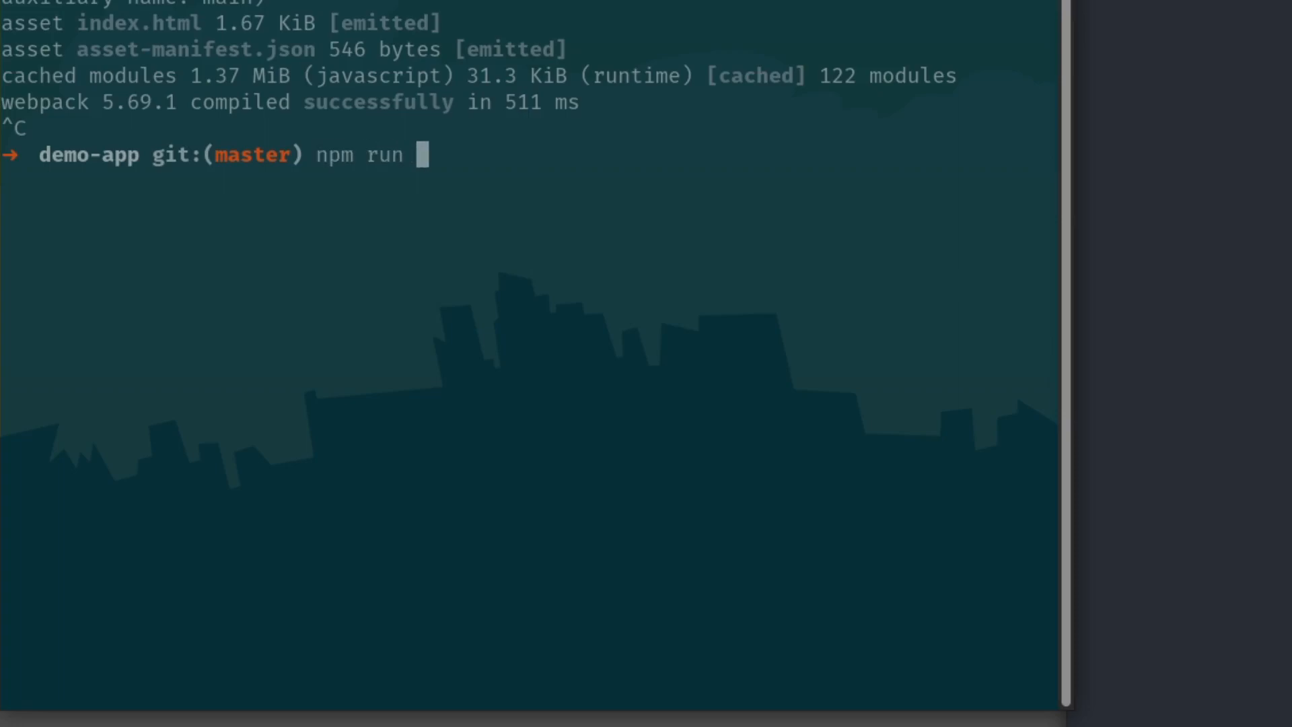
type("art")
key("BackSpace")
key("BackSpace")
key("BackSpace")
key("BackSpace")
key("BackSpace")
type("build")
key("Return")
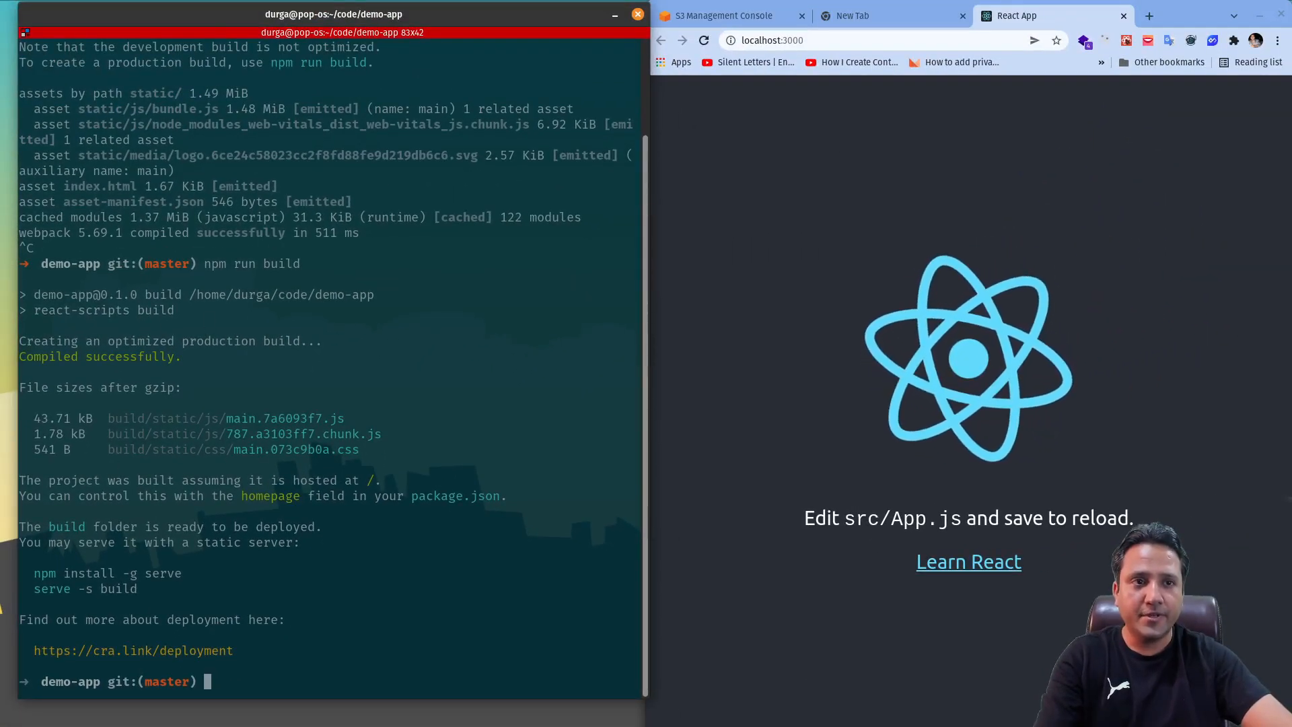
Switch to the file manager and open the build folder inside demo-app.
key("alt+Tab")
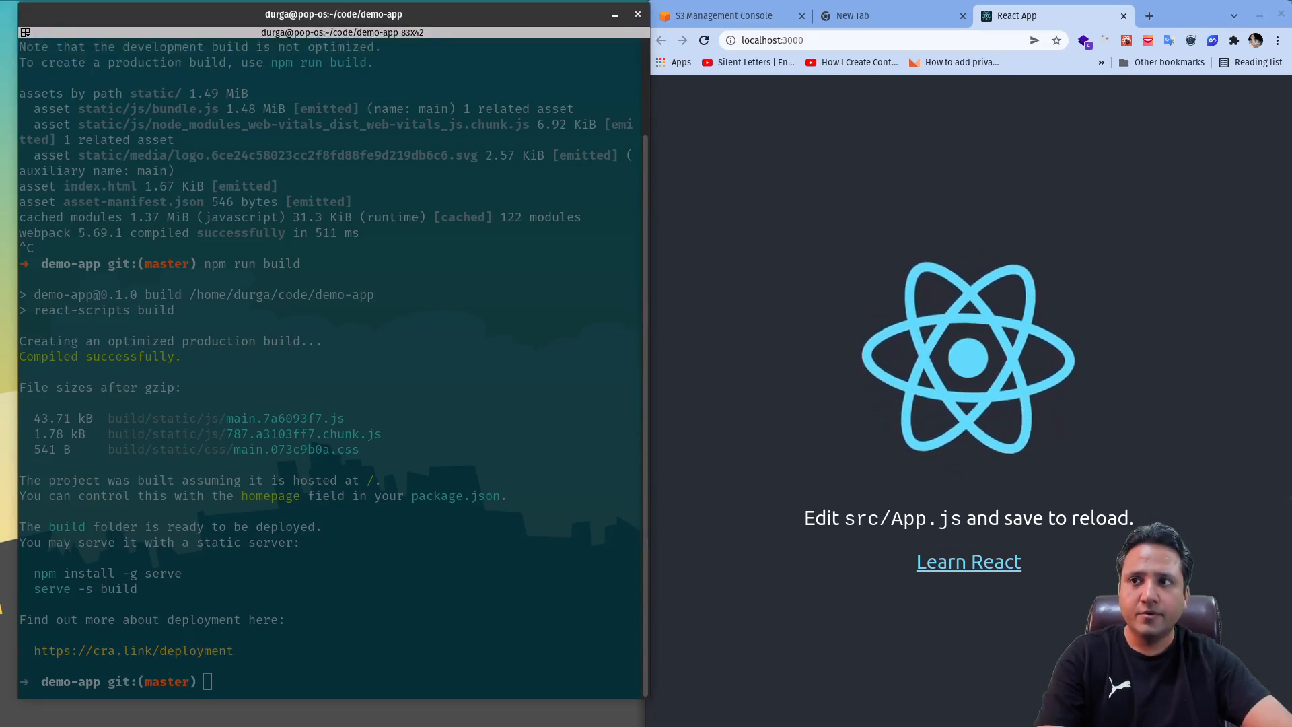
left_click_drag(1291, 458, 419, 411)
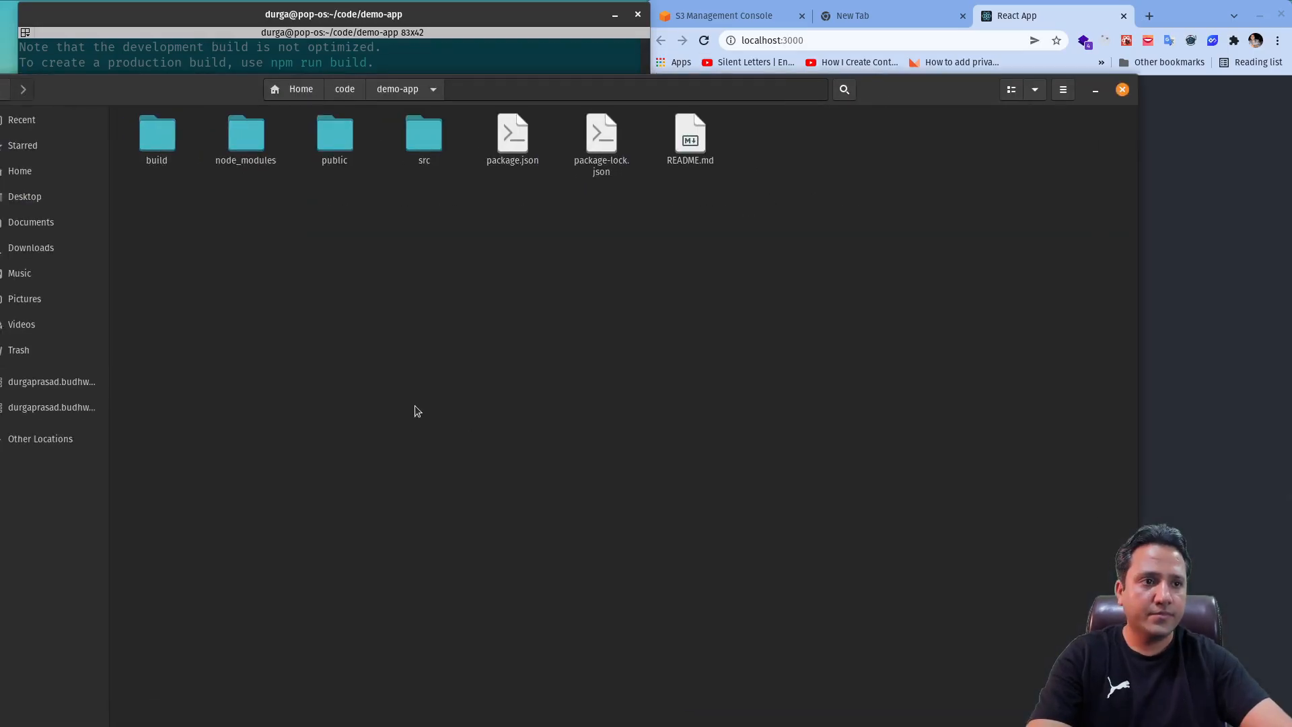
double_click(156, 138)
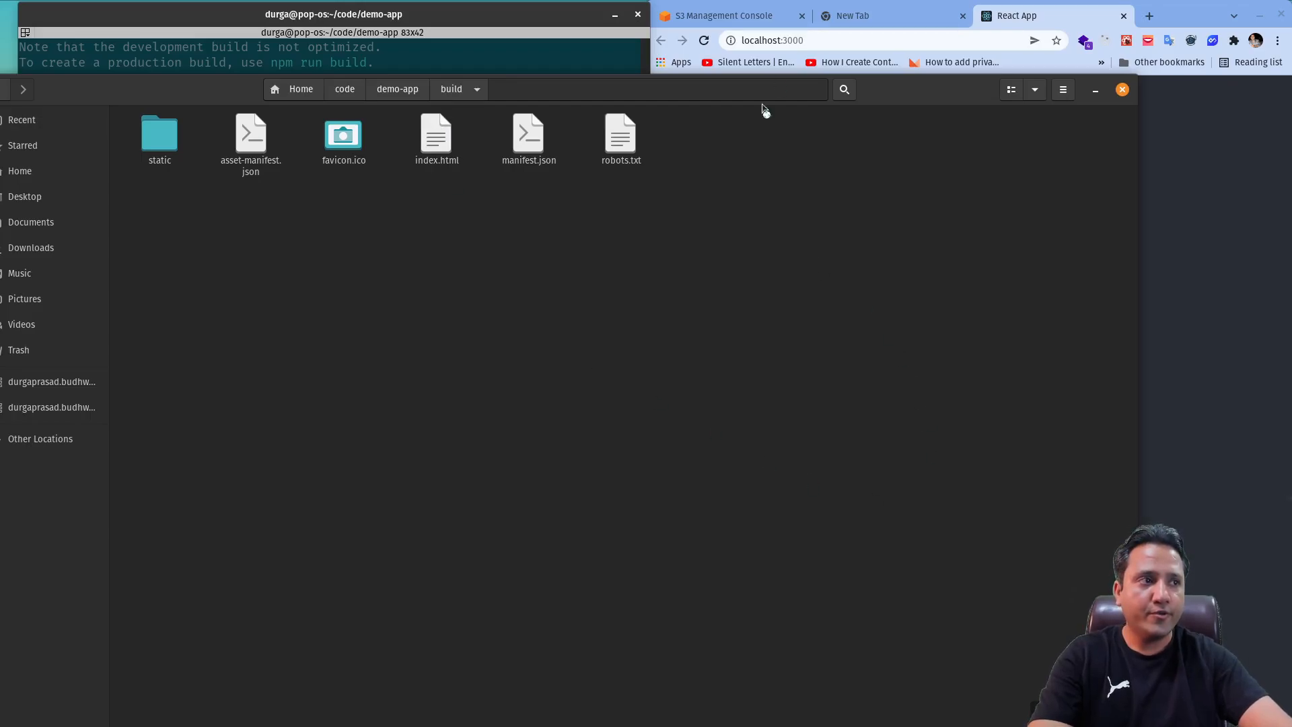
Switch to the browser's S3 console page, maximize the window and go to the AWS console home.
left_click(685, 21)
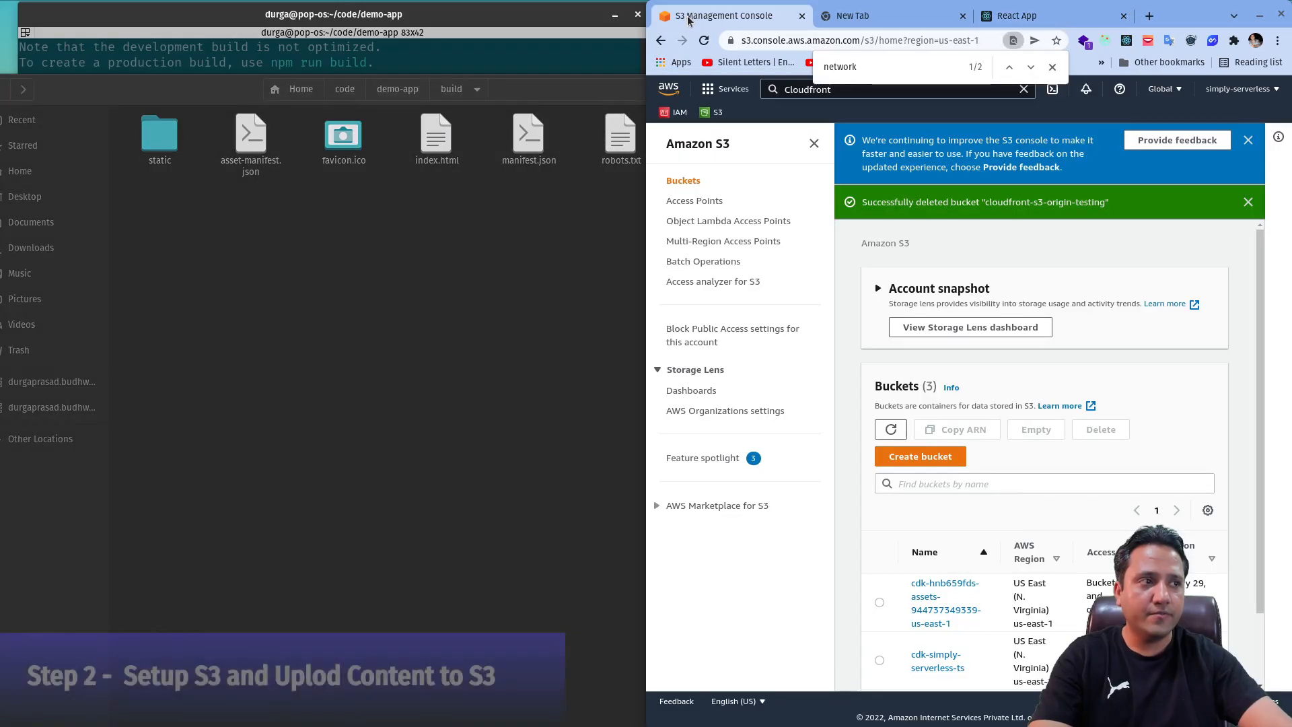
left_click_drag(1172, 19, 839, 52)
double_click(926, 41)
left_click(23, 83)
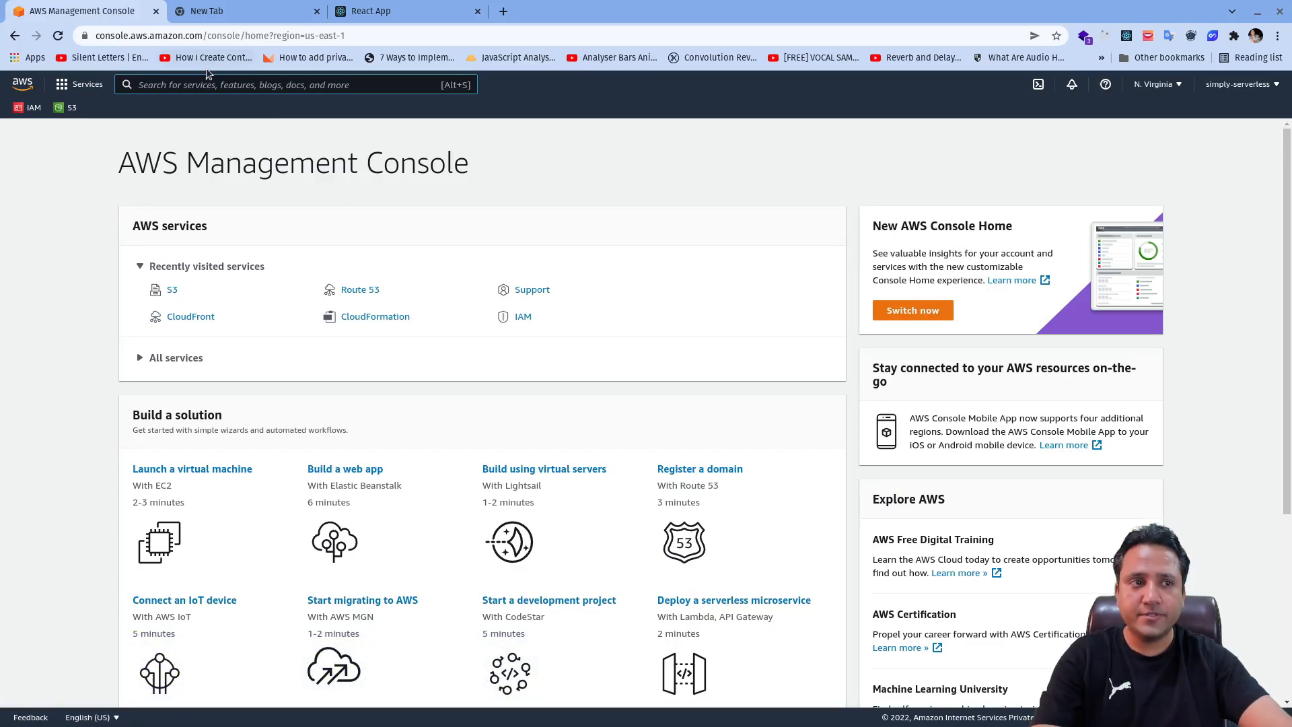
Find the Storage category in the AWS services list, view its services including S3, and close the list.
left_click(77, 87)
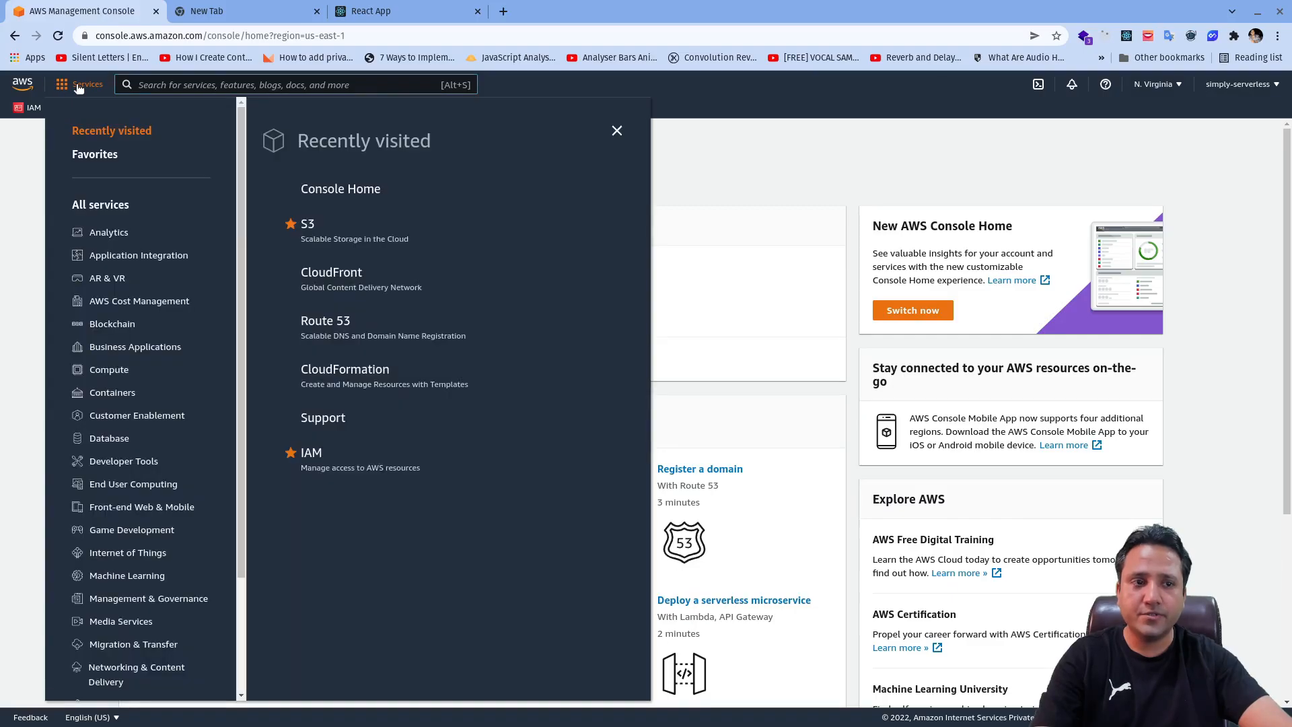
key("ctrl+f")
type("storag")
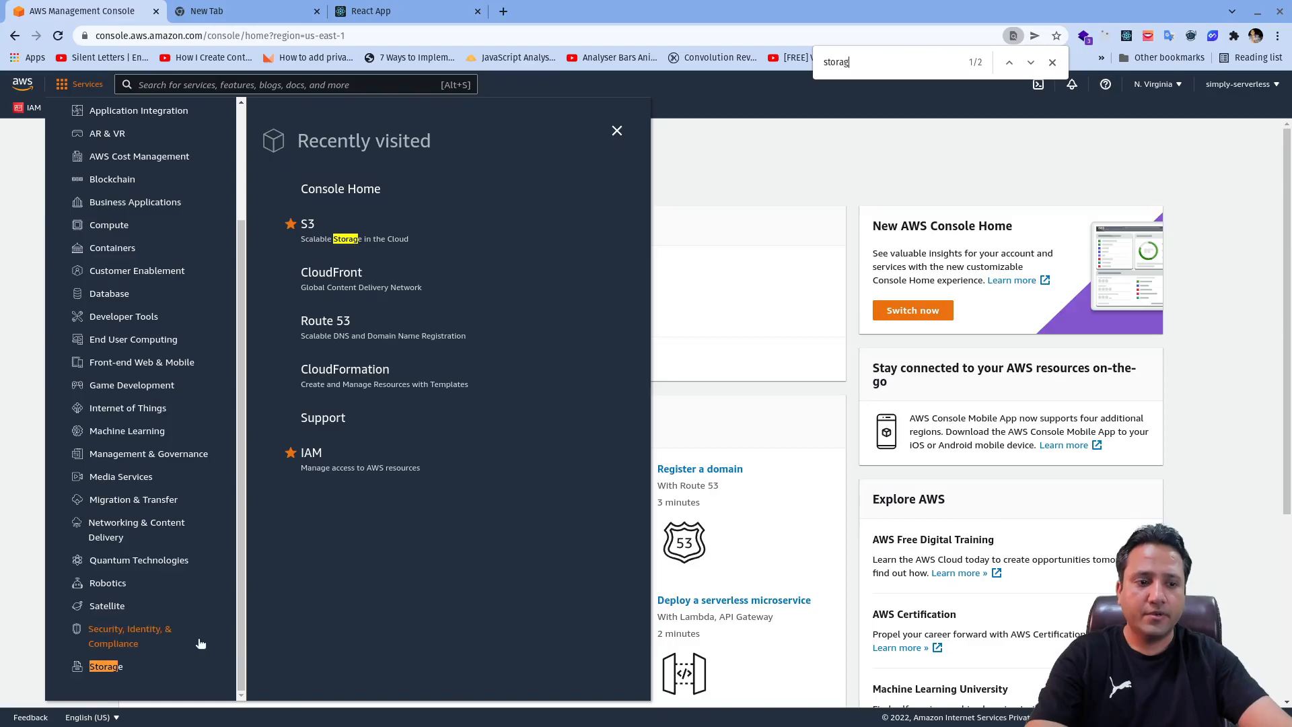
left_click(113, 666)
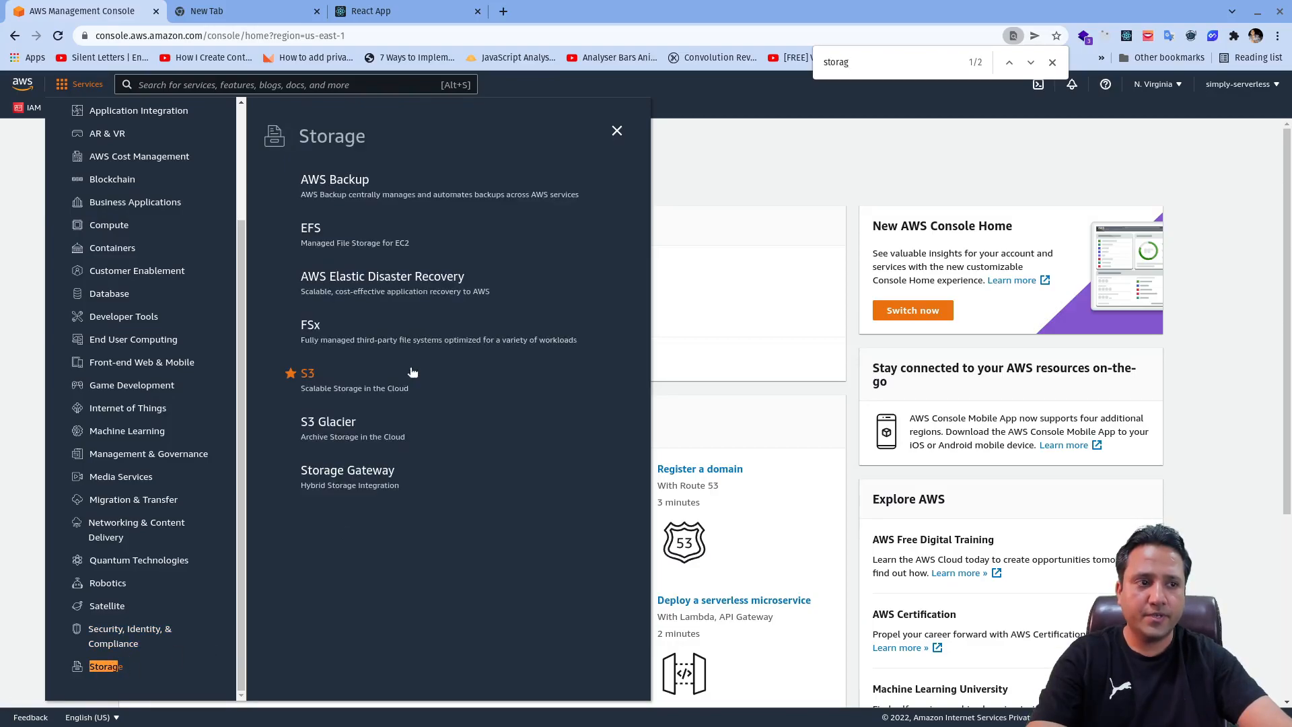
left_click(298, 374)
left_click(693, 212)
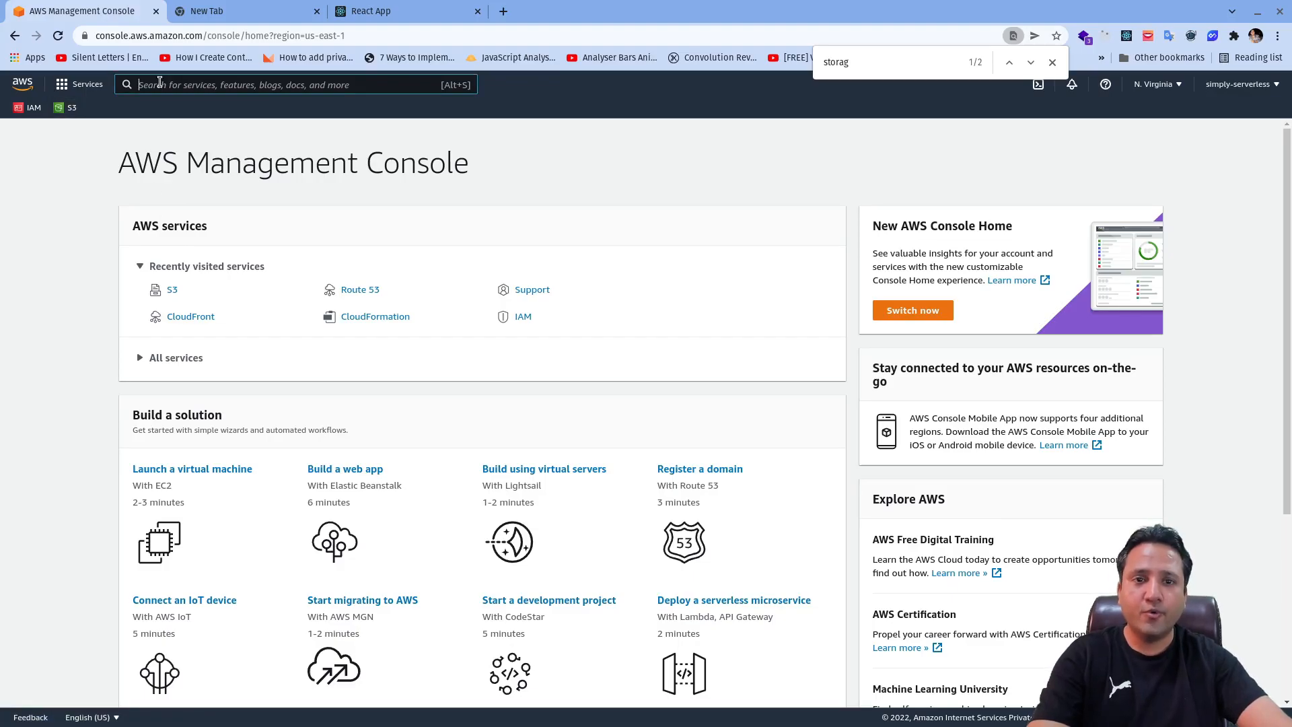
Search the AWS console for S3 and open the S3 service.
type("S3")
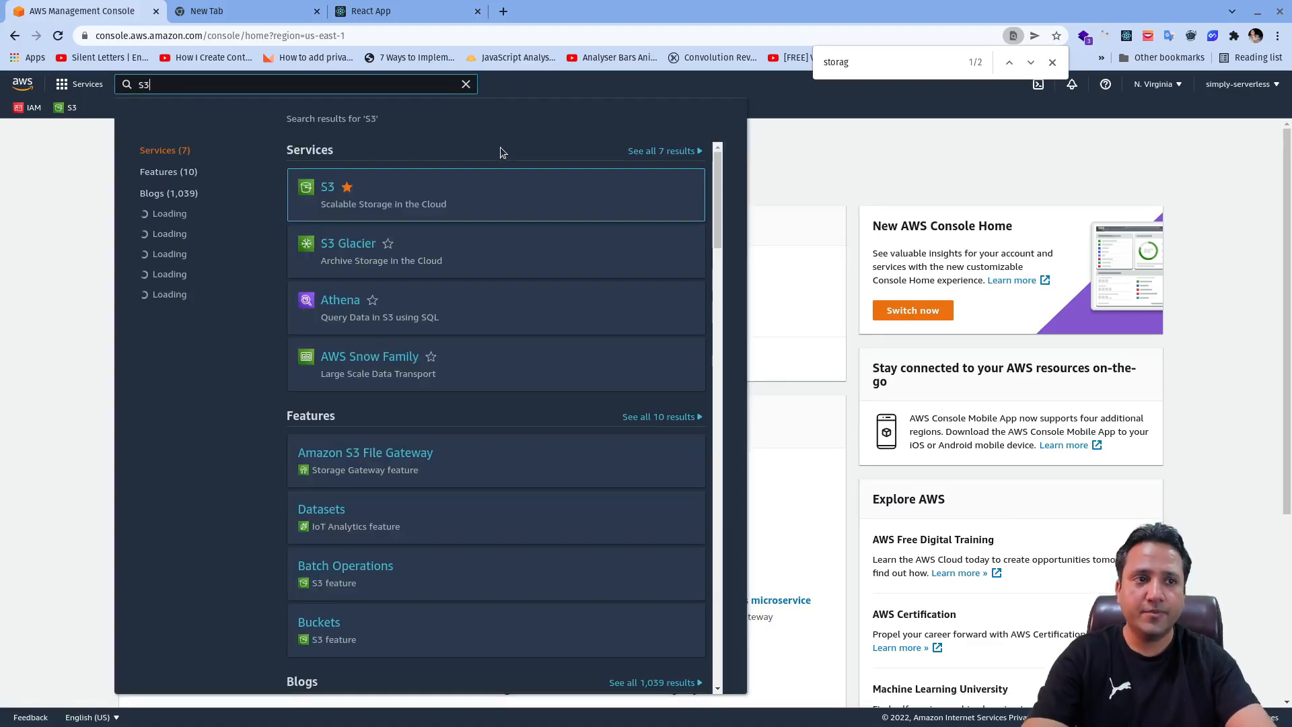
left_click(326, 192)
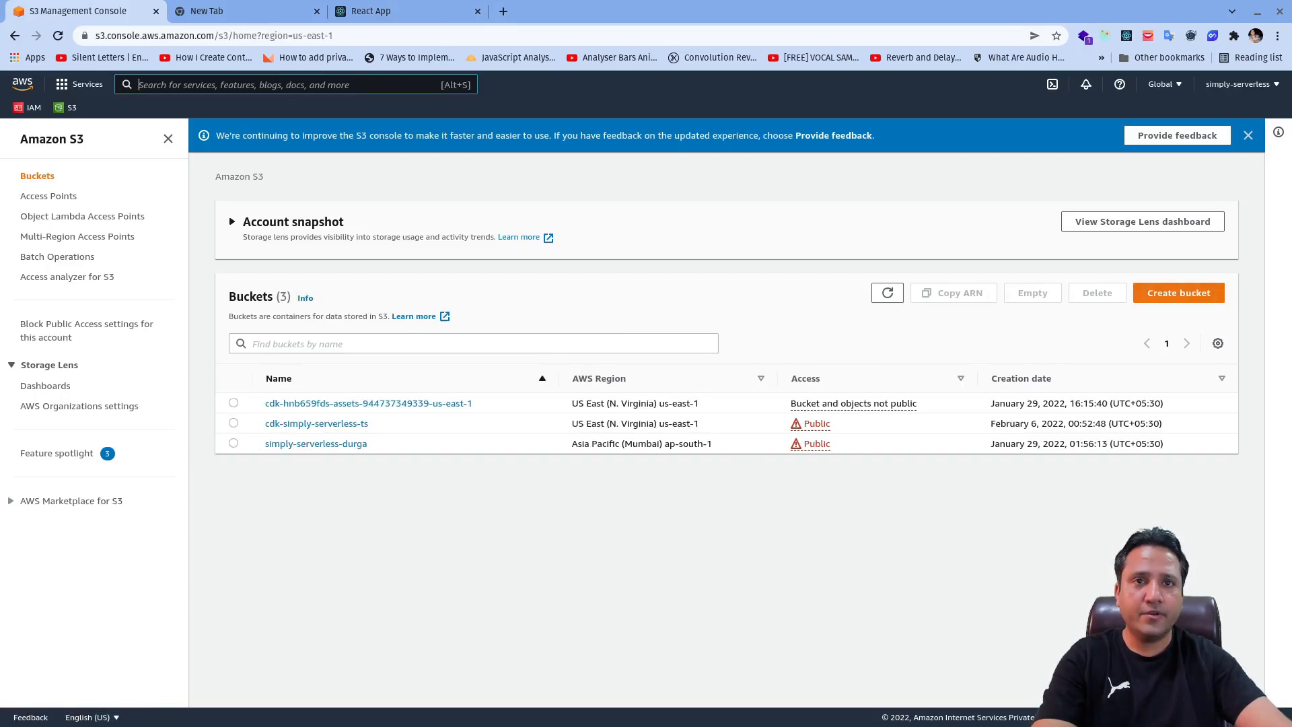
Create an S3 bucket named cf-origin-testing, keeping ACLs disabled and all public access blocked.
left_click(1186, 300)
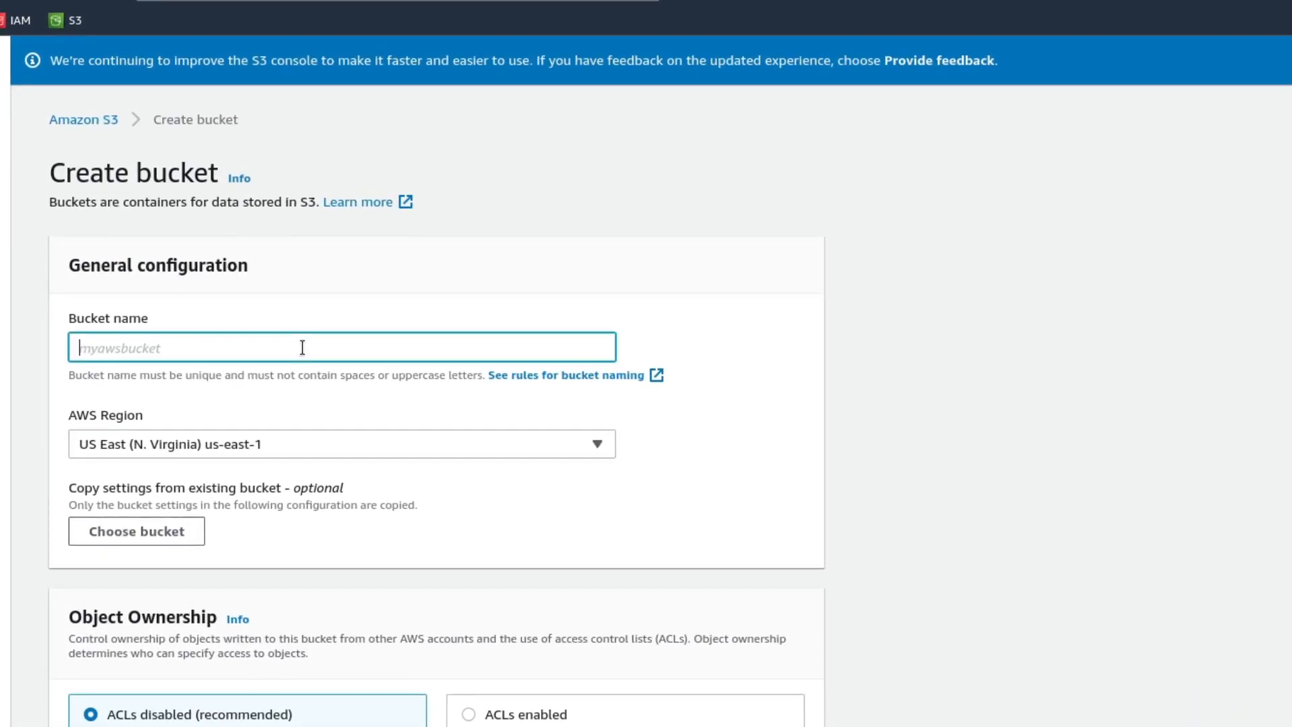
type("cf-origin-testing")
scroll(893, 496, "down", 5)
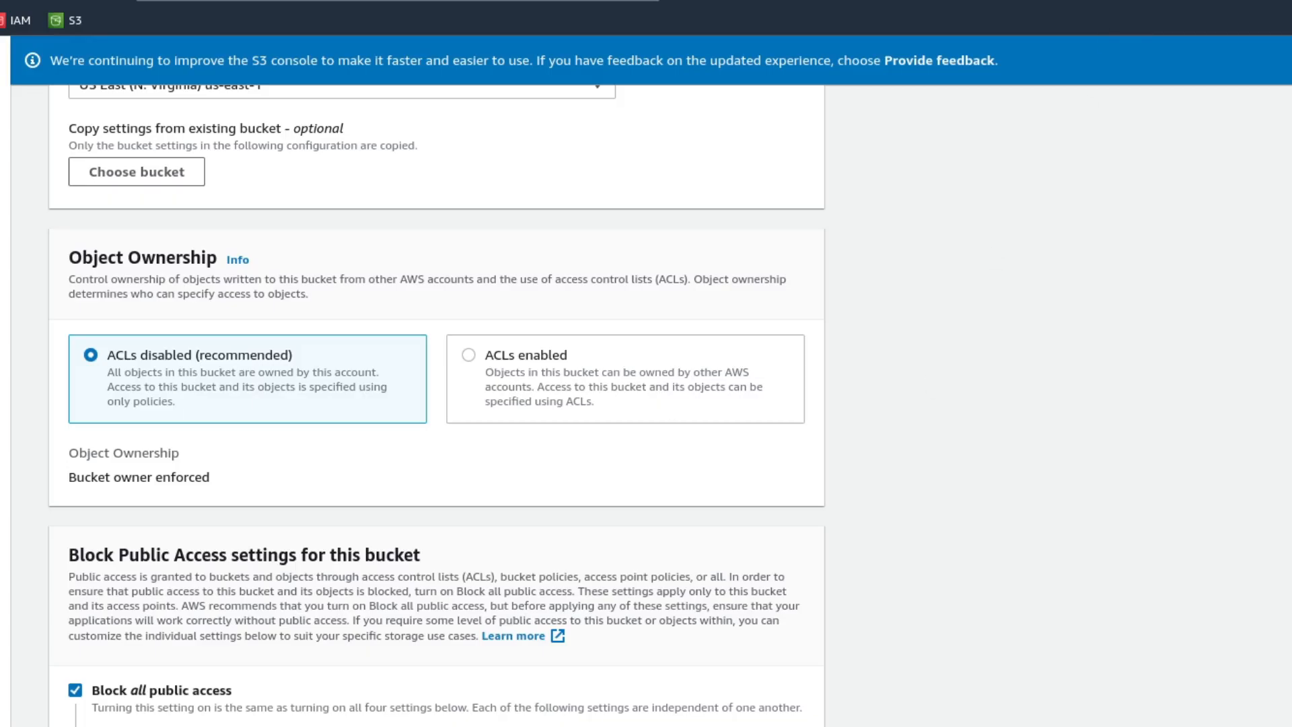
scroll(606, 518, "down", 2)
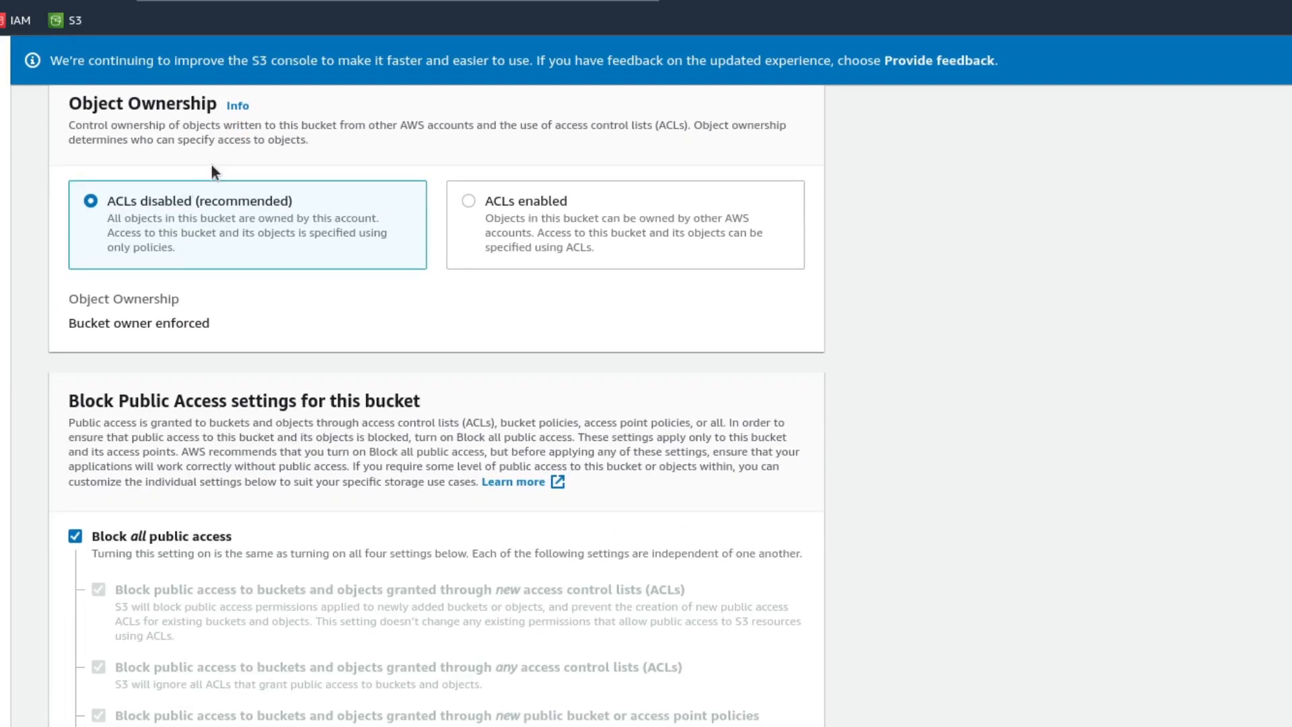
scroll(236, 162, "down", 2)
scroll(265, 156, "up", 2)
scroll(588, 537, "down", 2)
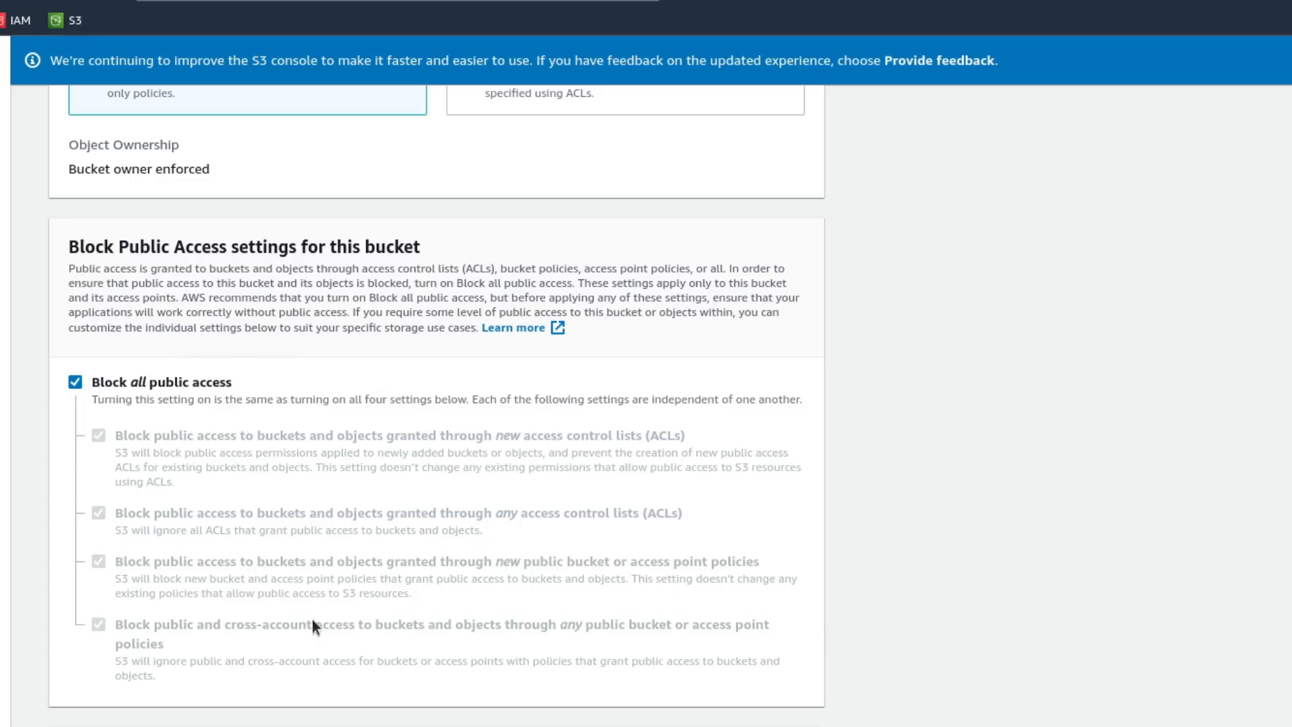
scroll(1072, 679, "down", 5)
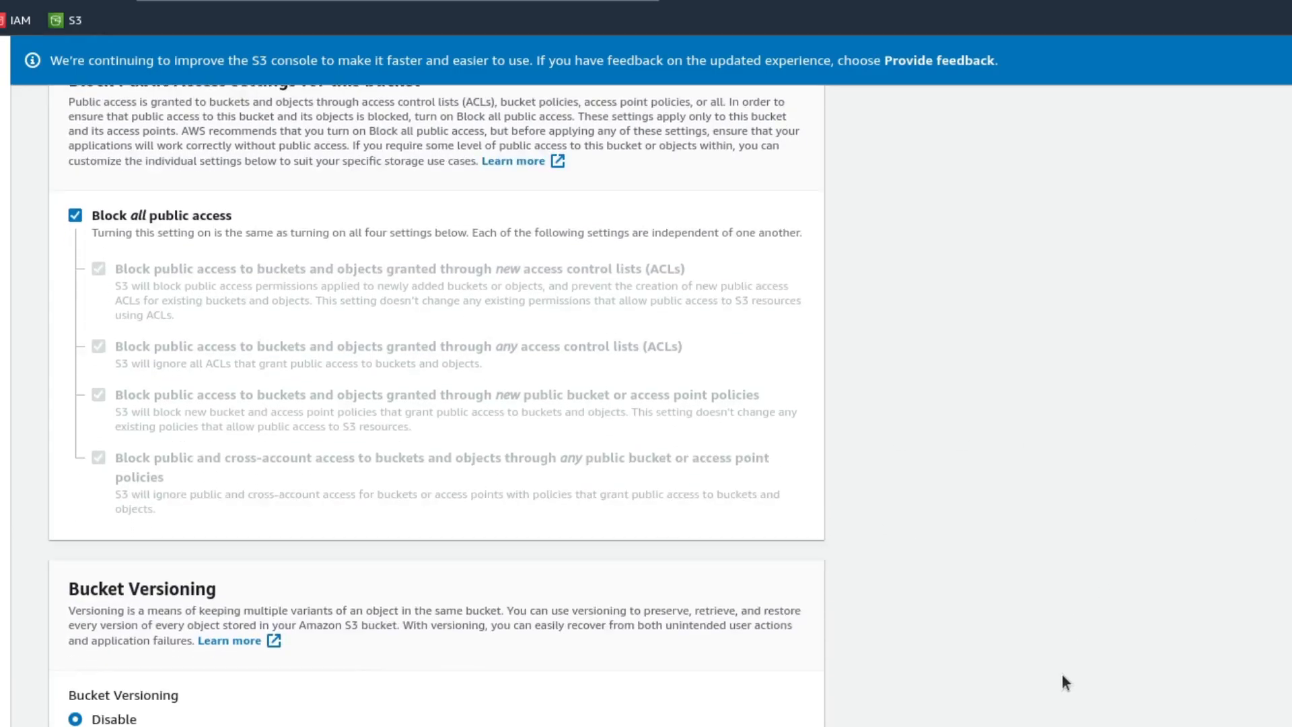
scroll(1057, 665, "down", 6)
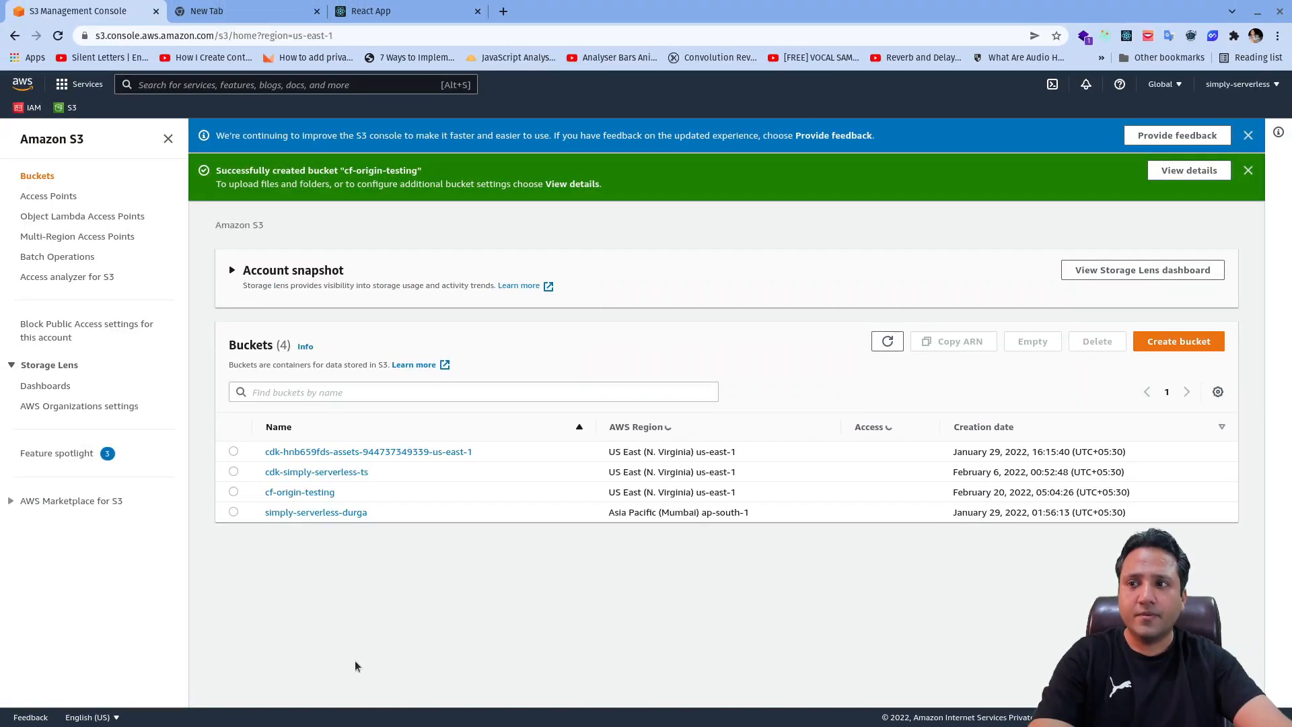
Open the upload page of the cf-origin-testing bucket and place the file manager's build folder beside it.
left_click(307, 493)
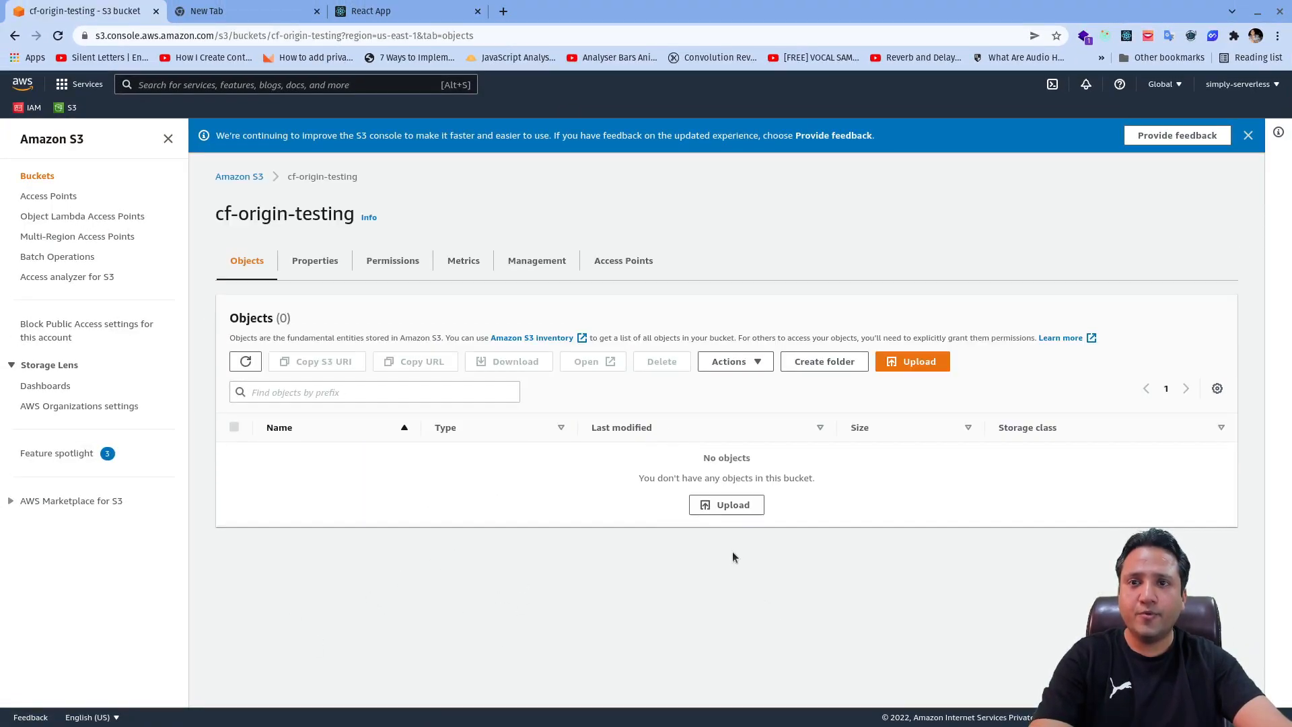
left_click(919, 362)
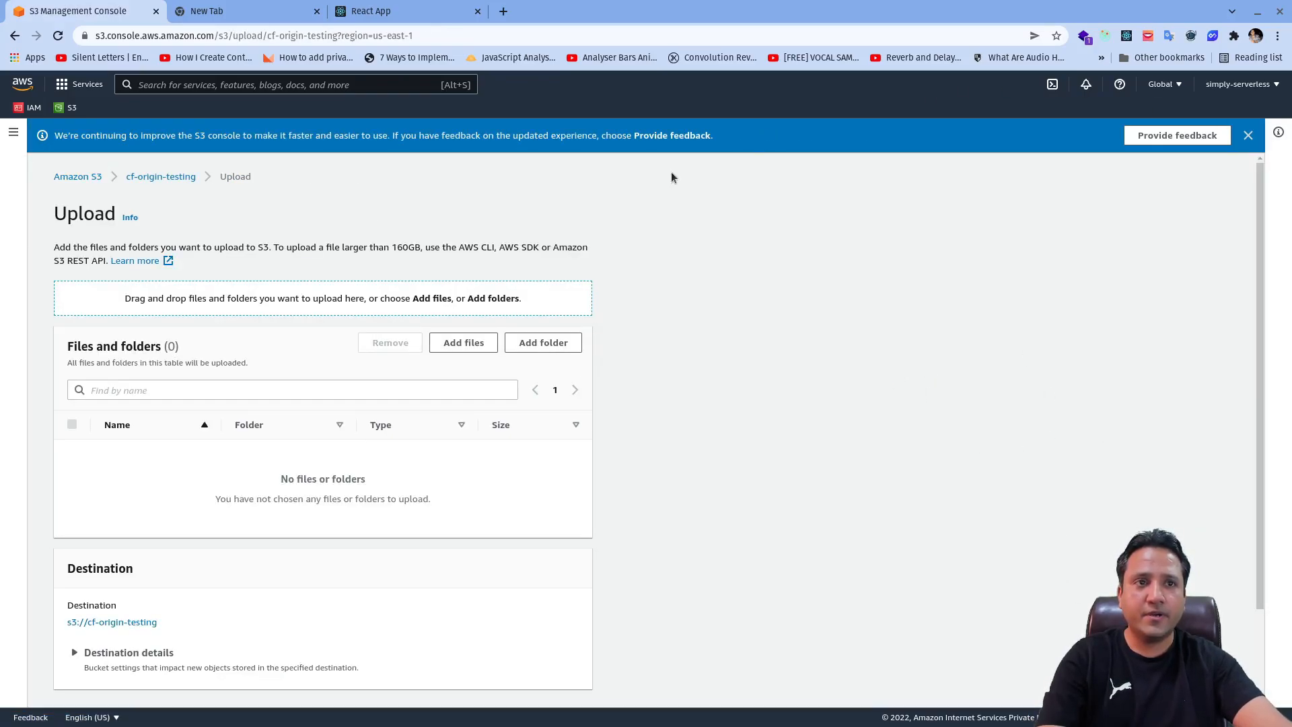
key("alt+Tab")
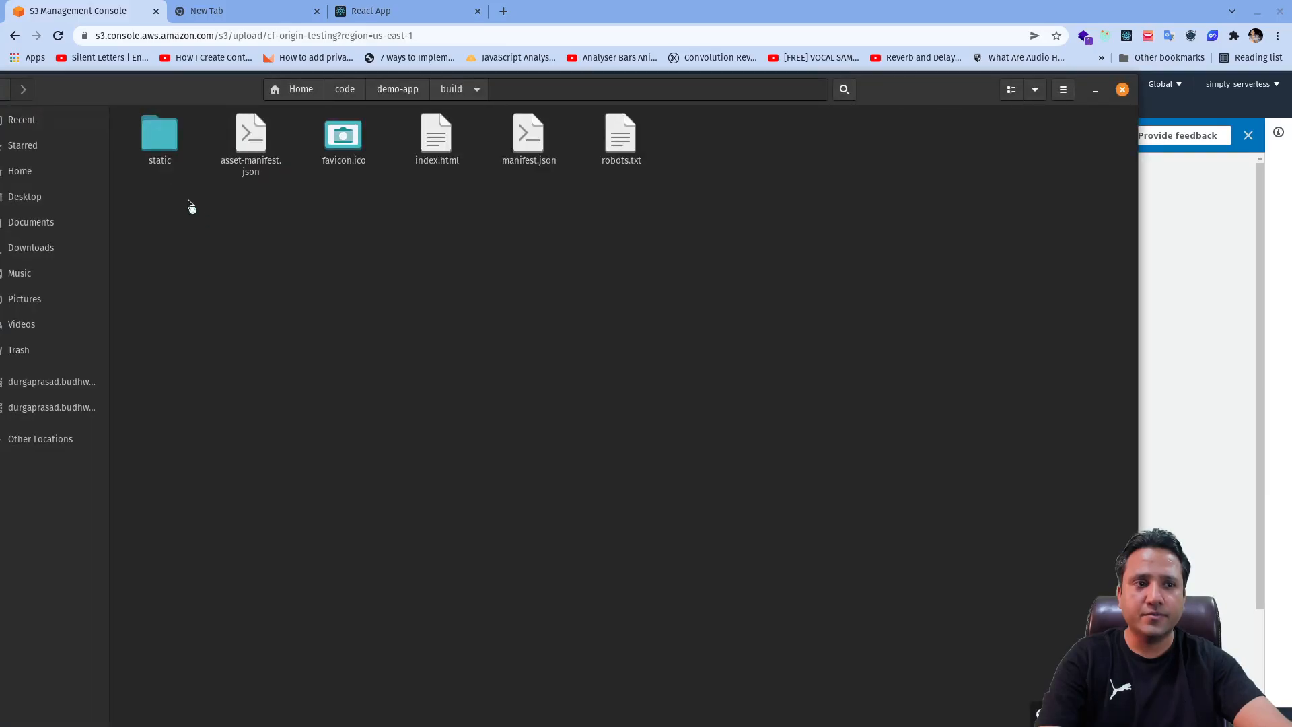
left_click_drag(874, 42, 1291, 131)
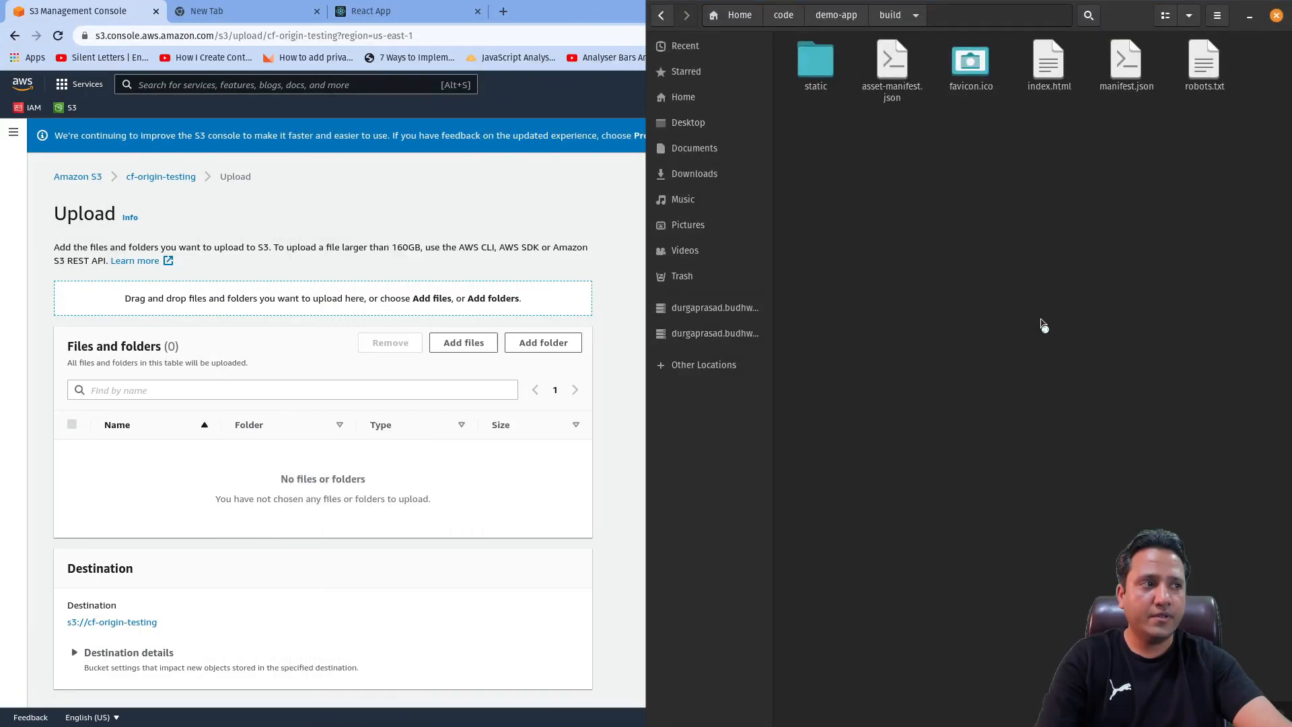
Add everything in the build folder, including the static folder, to the bucket's upload list and check the listed files.
left_click(824, 66)
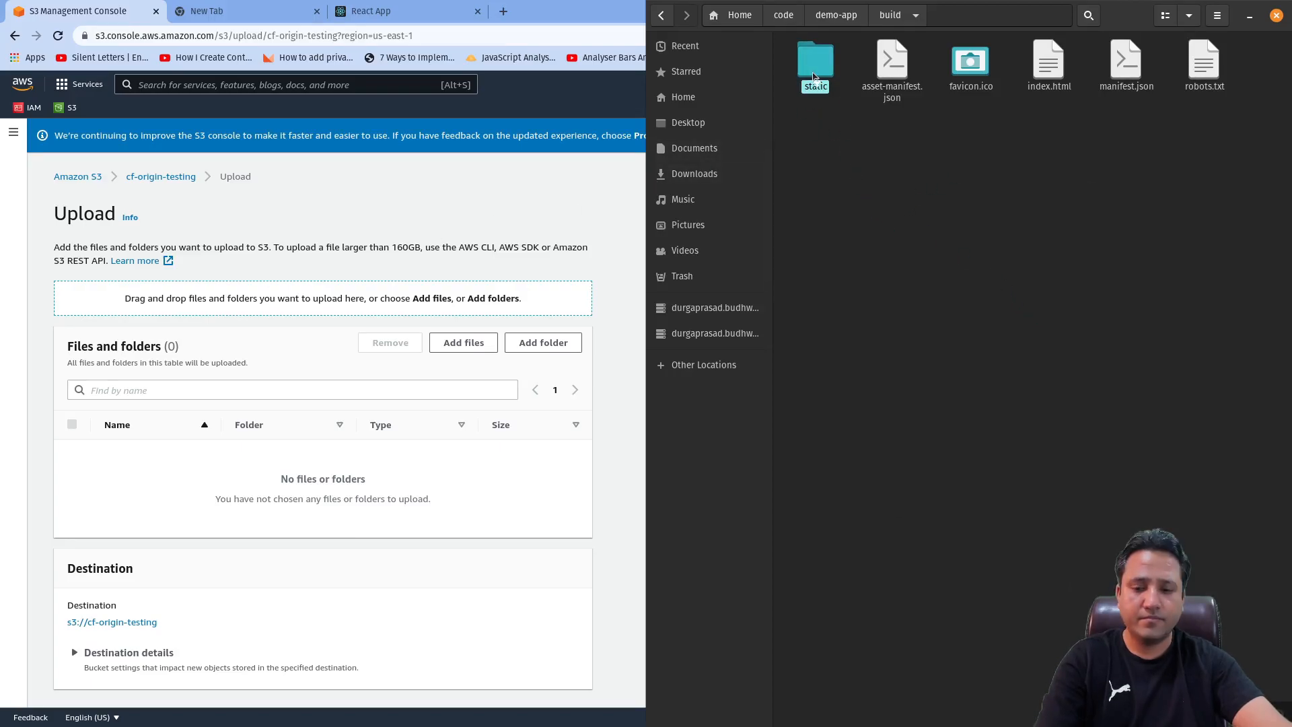
left_click_drag(1221, 176, 803, 77)
left_click_drag(272, 465, 272, 466)
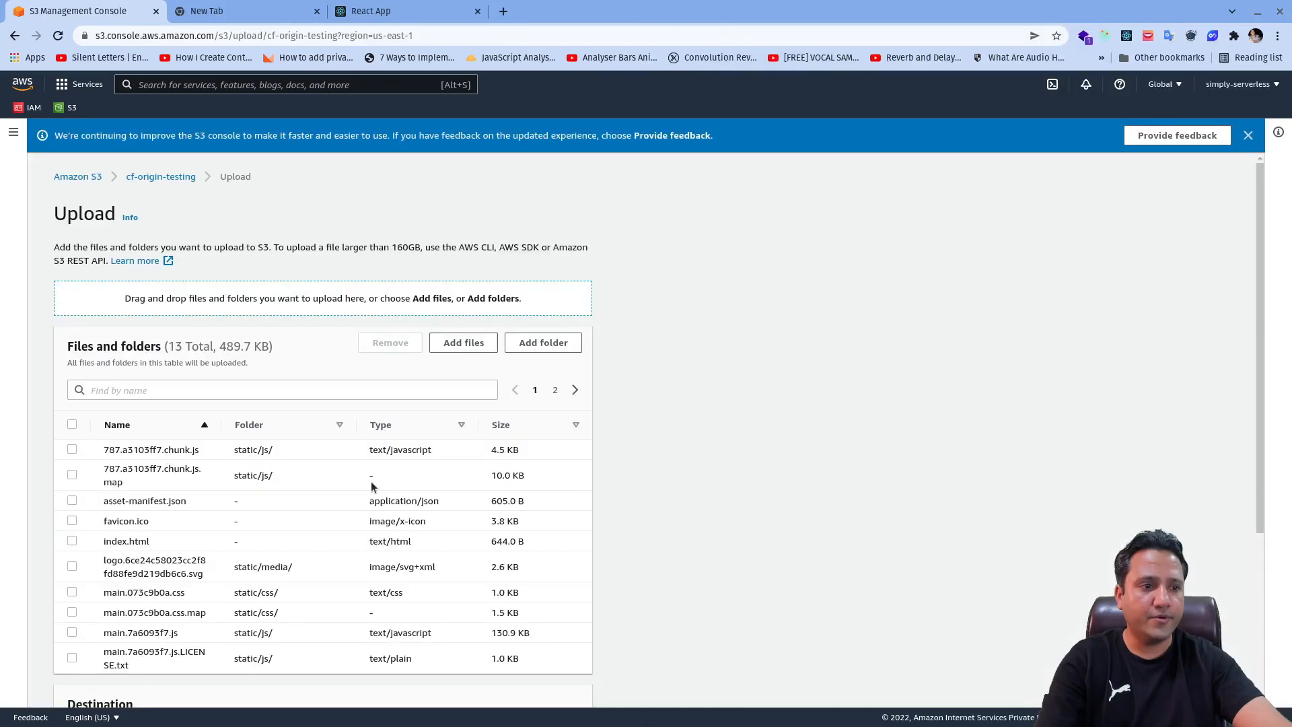
scroll(390, 466, "down", 2)
scroll(394, 469, "up", 2)
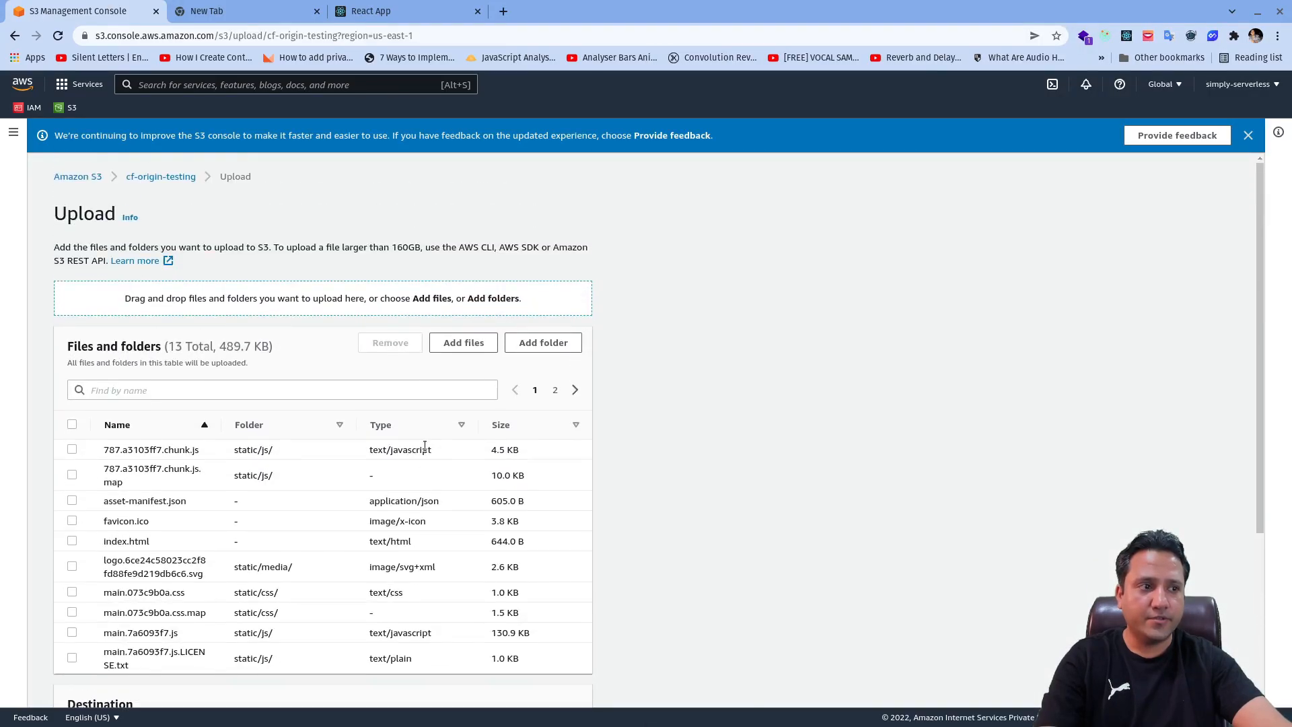
Upload the listed build files to the cf-origin-testing bucket and check the per-file upload status.
scroll(425, 445, "down", 4)
left_click(580, 691)
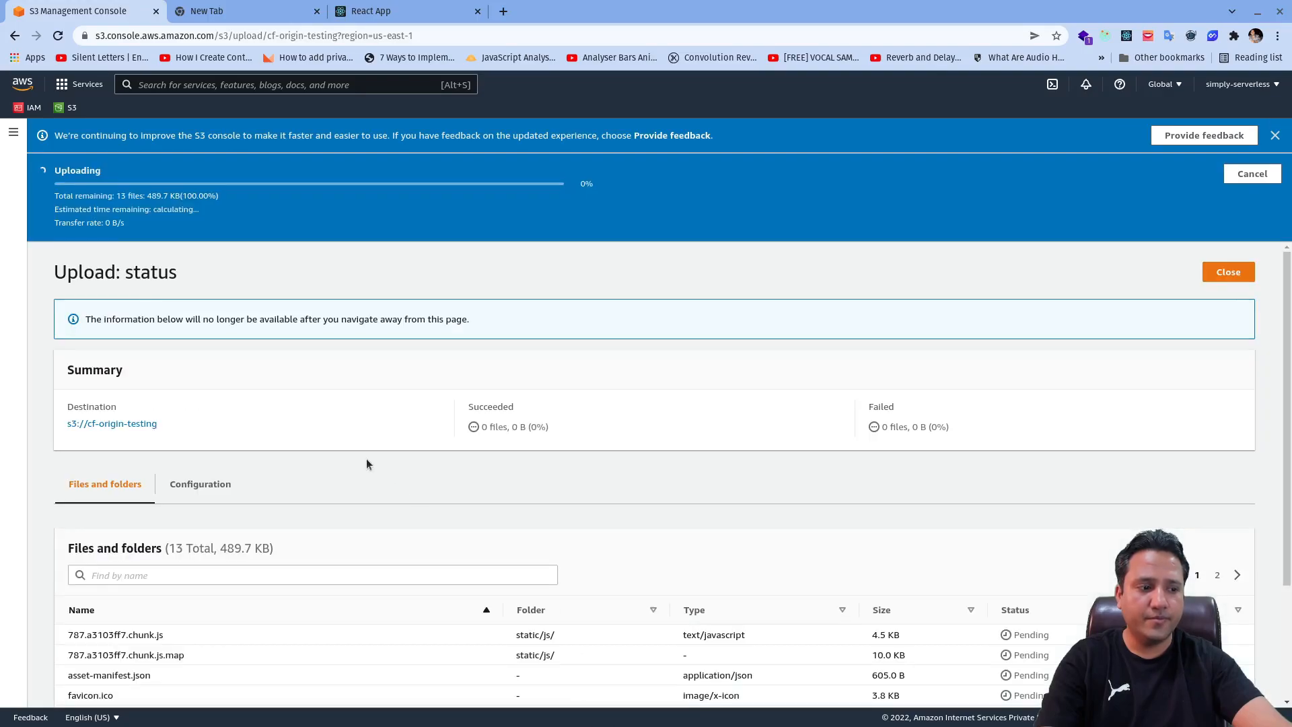
scroll(444, 407, "down", 3)
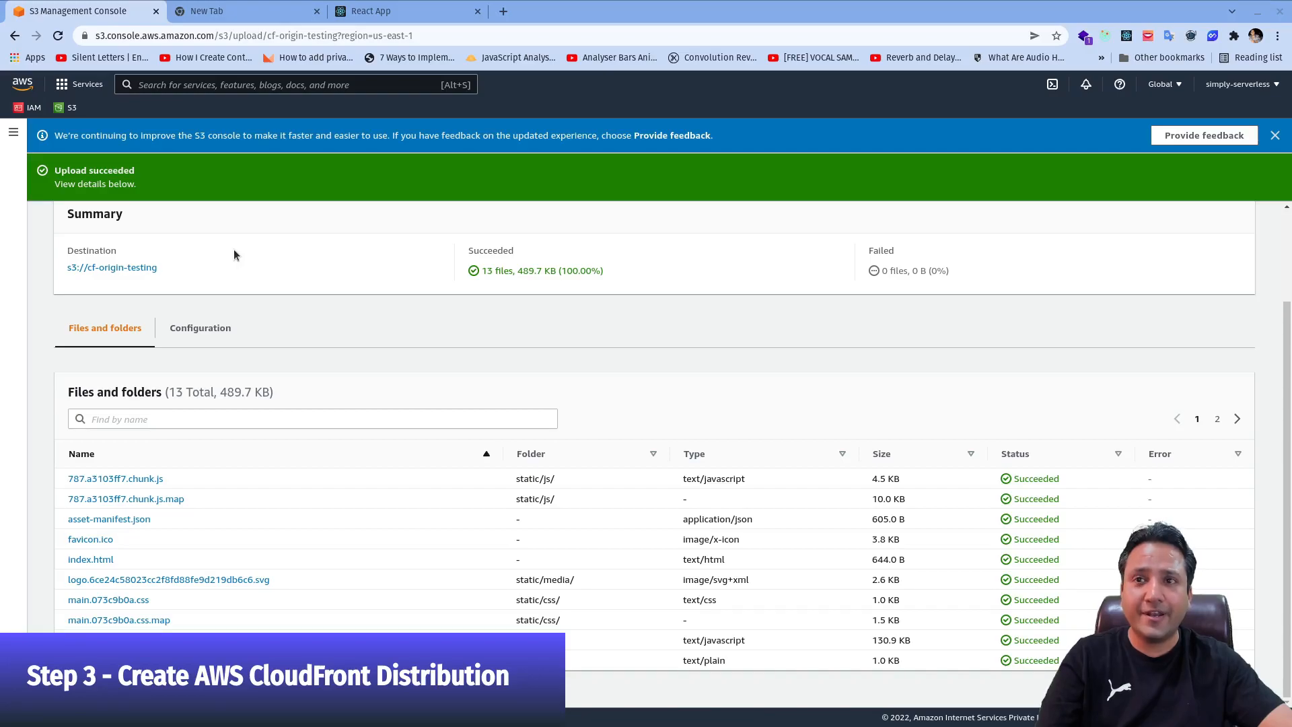
Find the Networking & Content Delivery category in the AWS services list and mark CloudFront as a favorite.
left_click(82, 94)
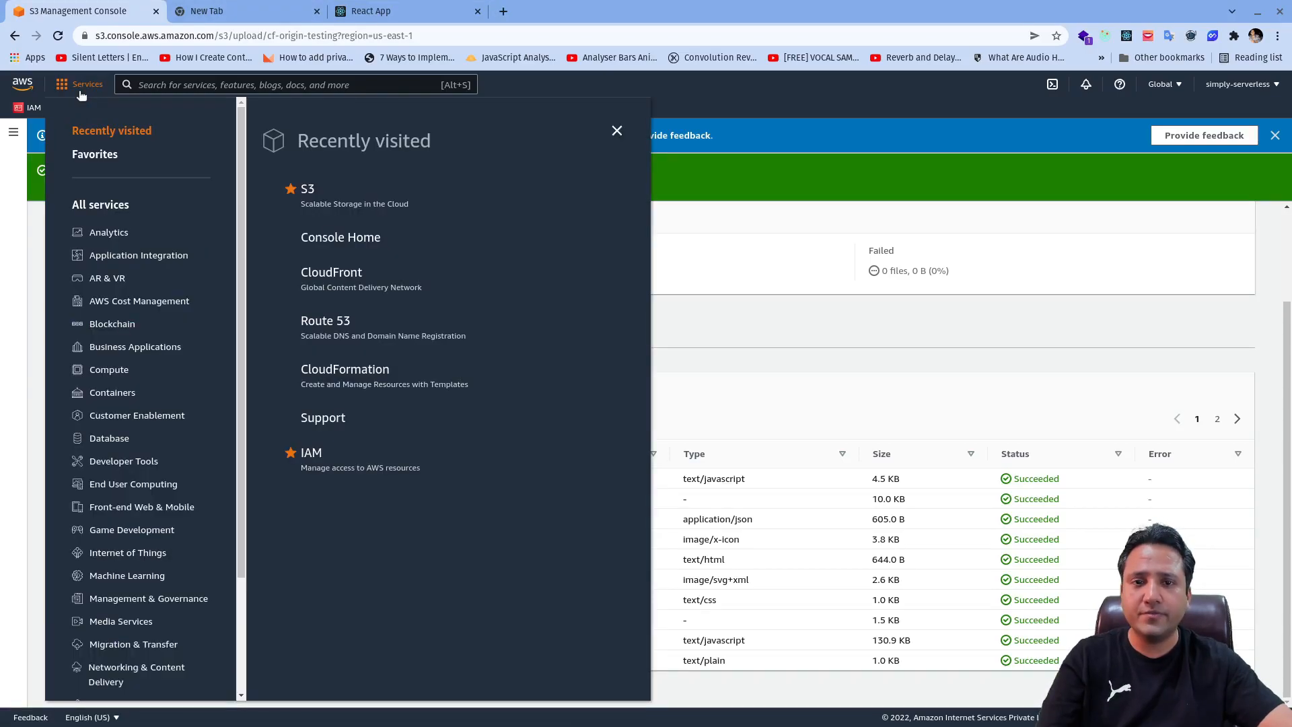
key("ctrl+f")
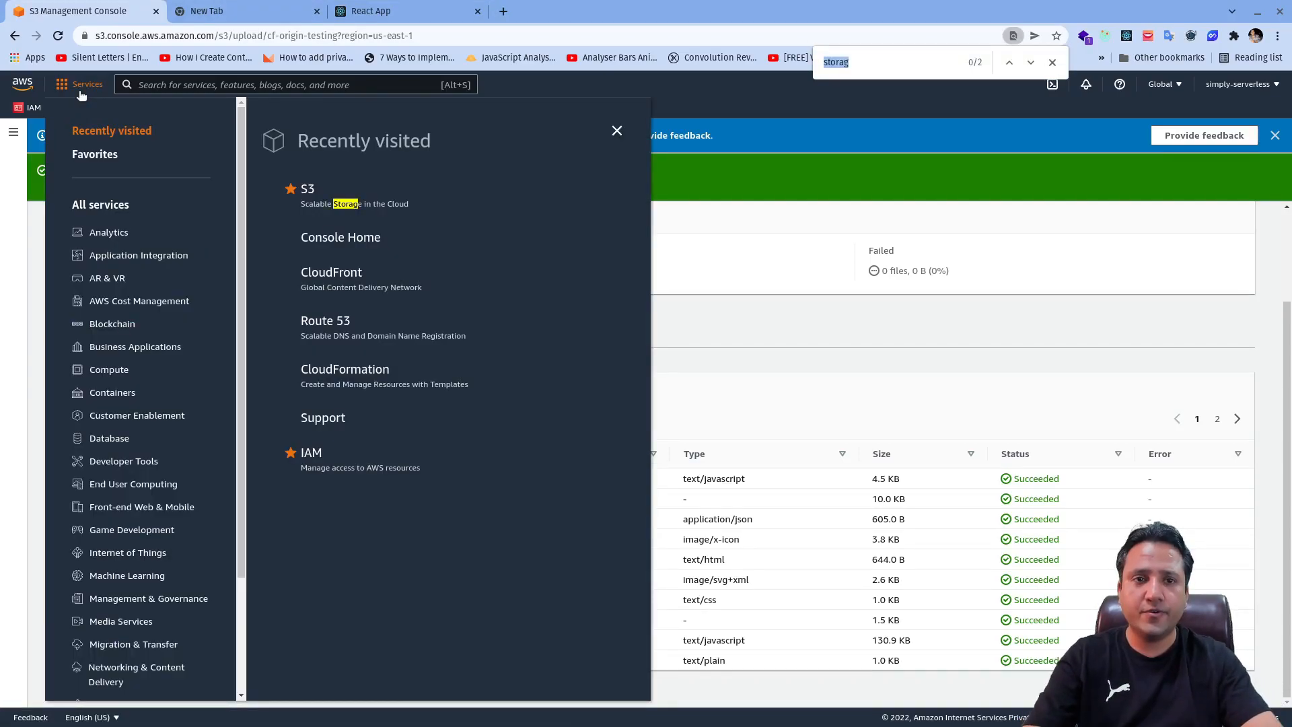
type("network")
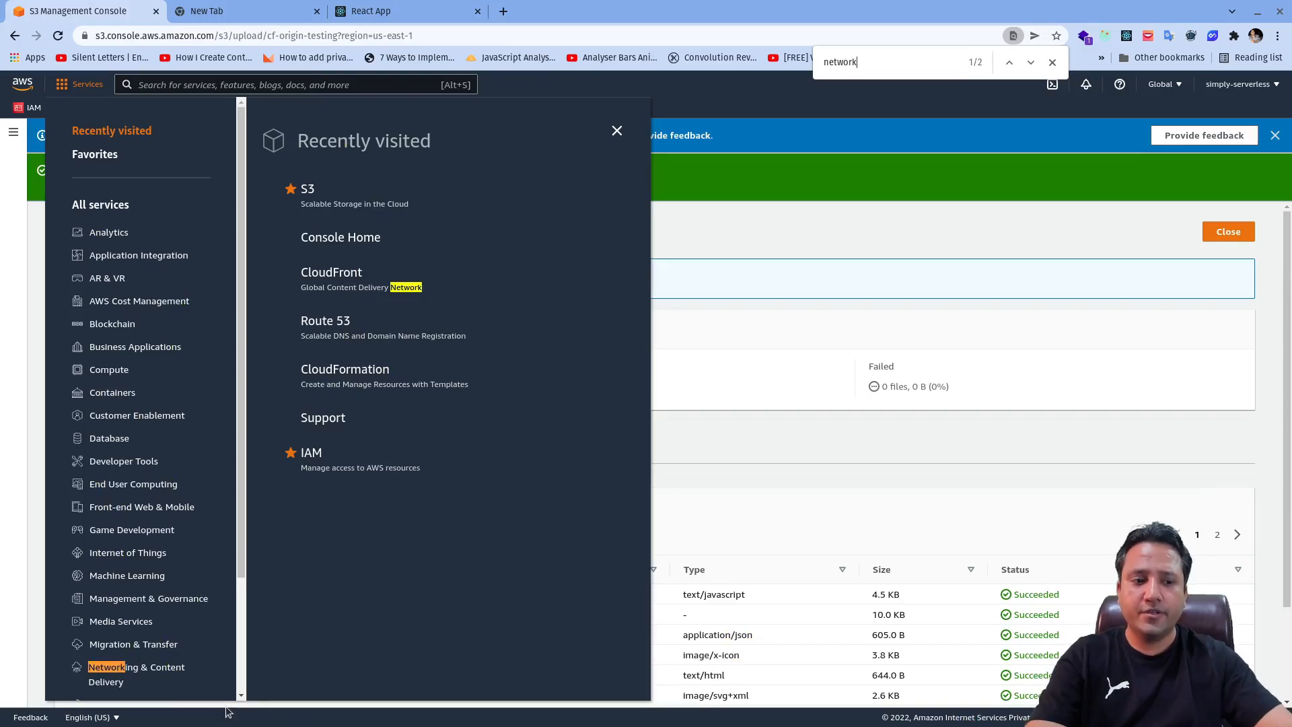
left_click(108, 680)
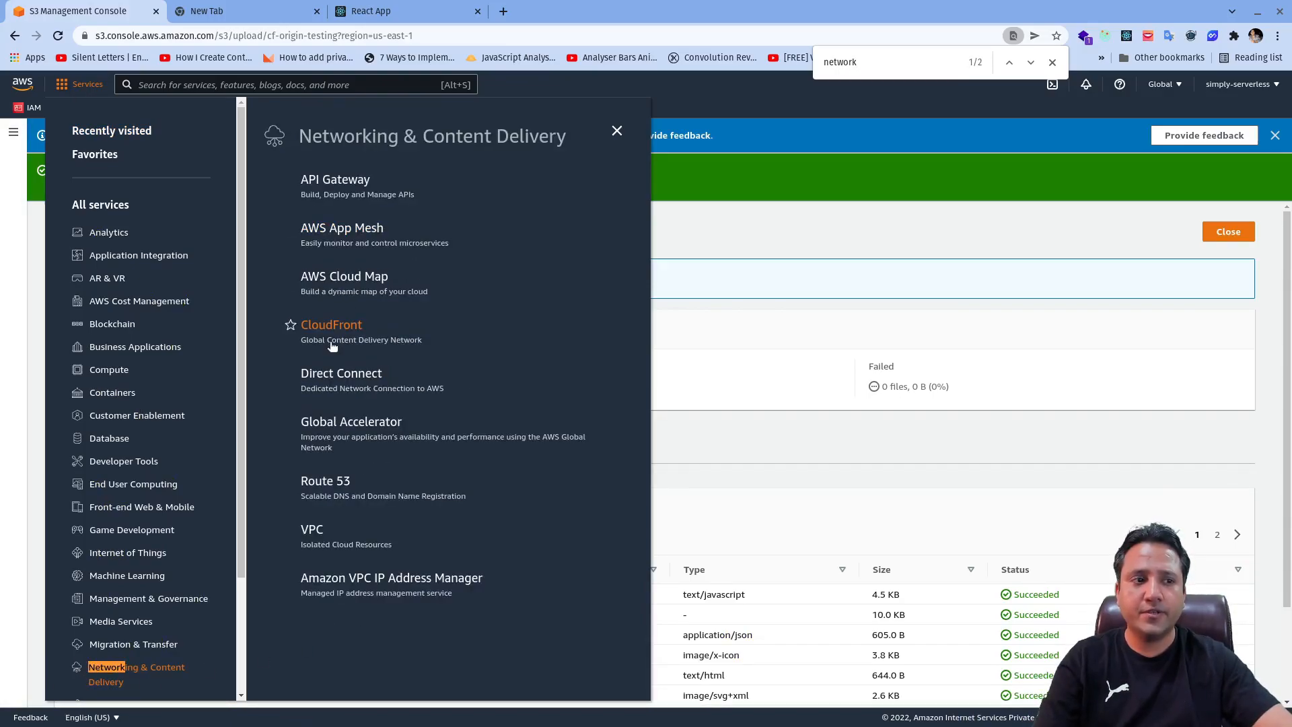
left_click(290, 324)
left_click(752, 253)
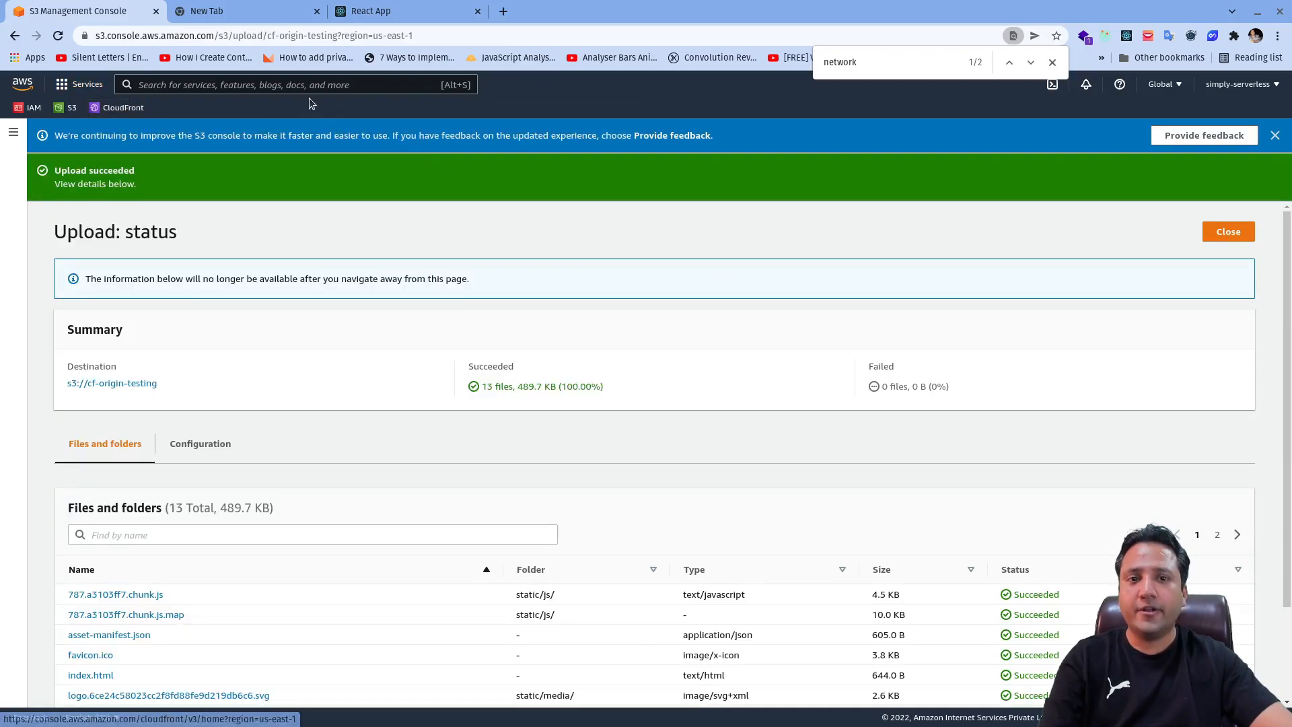
Search the AWS console for Cloudfront and open the CloudFront service.
left_click(263, 85)
type("Clo")
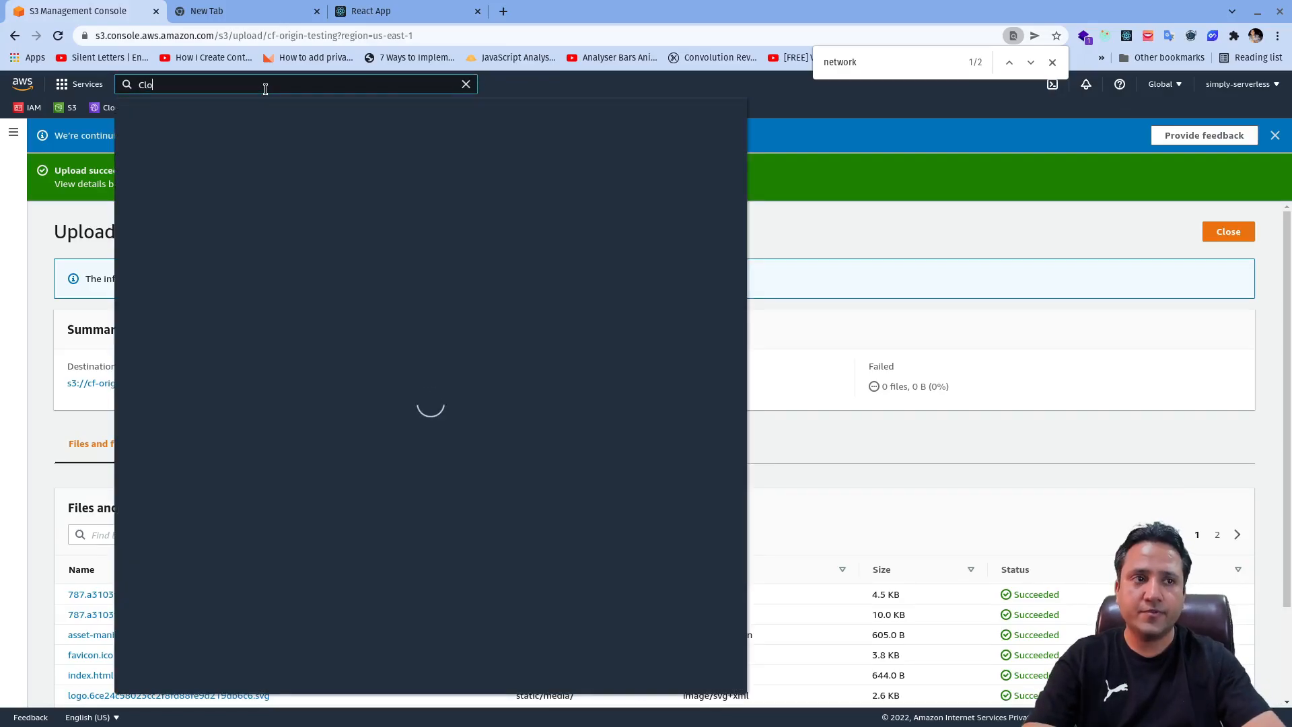
type("udfront")
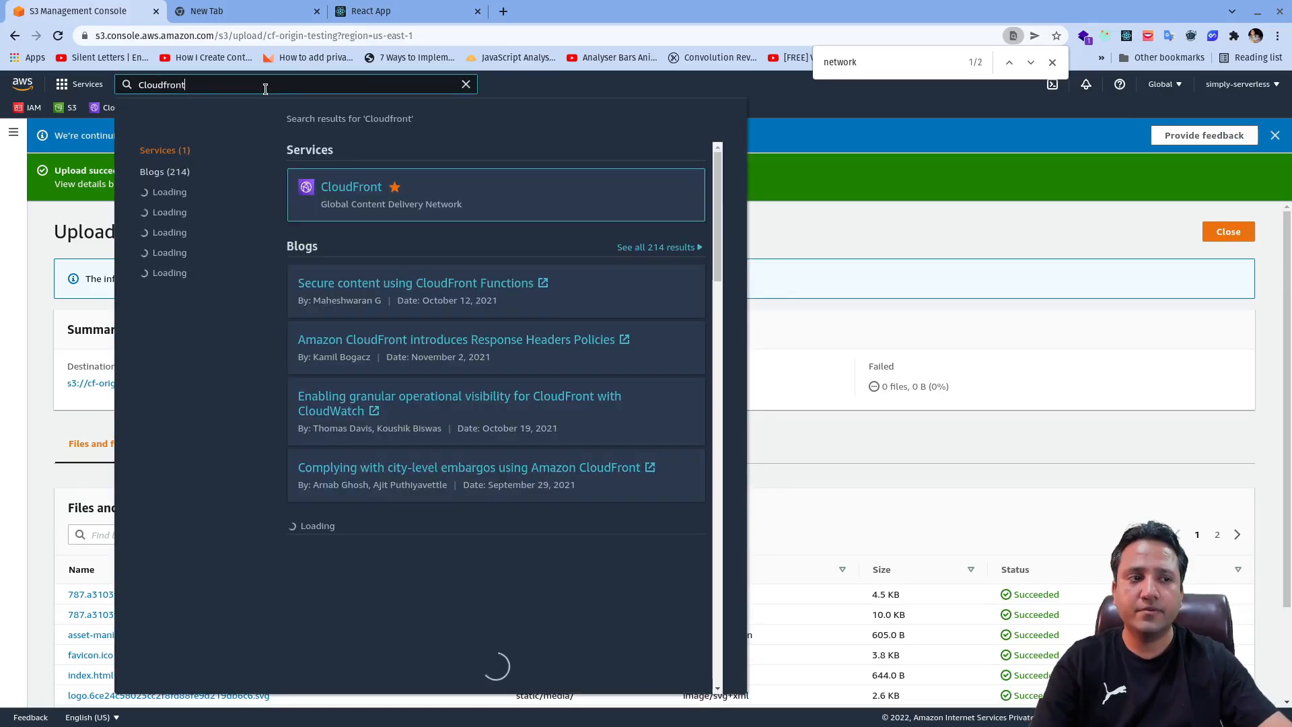
left_click(598, 183)
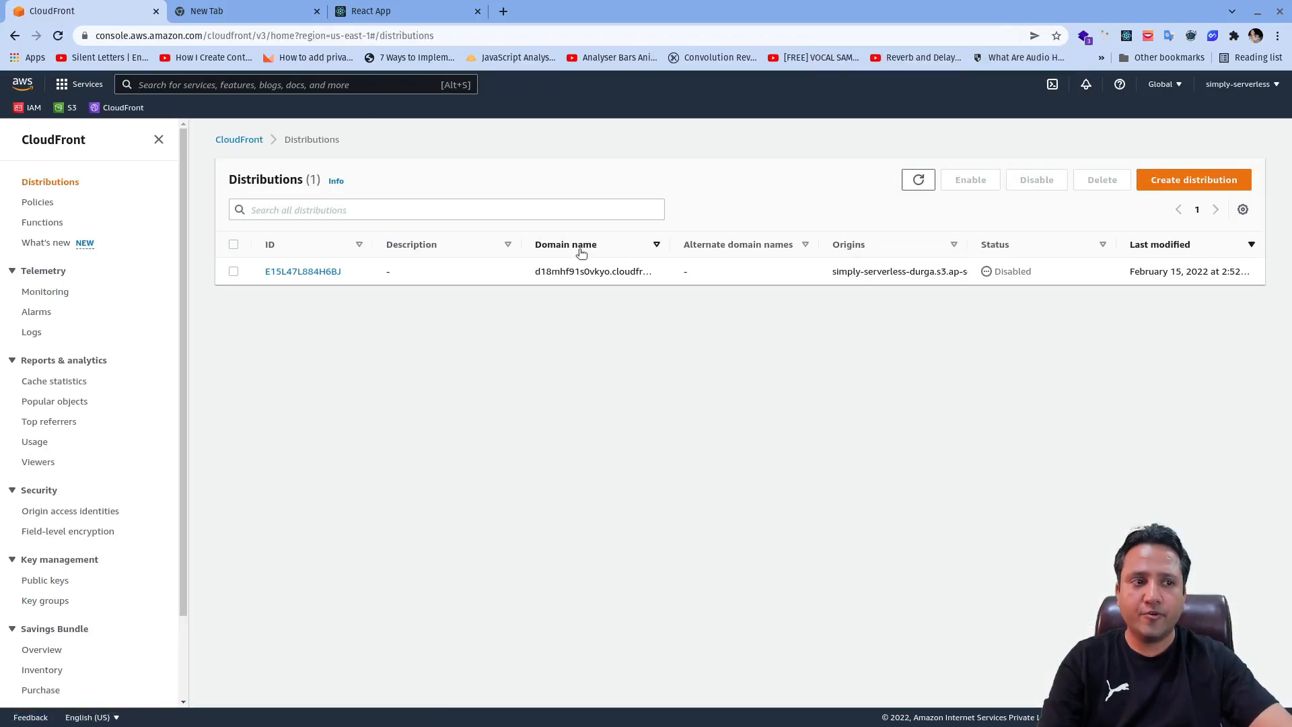
Start a new CloudFront distribution and choose the cf-origin-testing S3 bucket as its origin domain.
left_click(1153, 179)
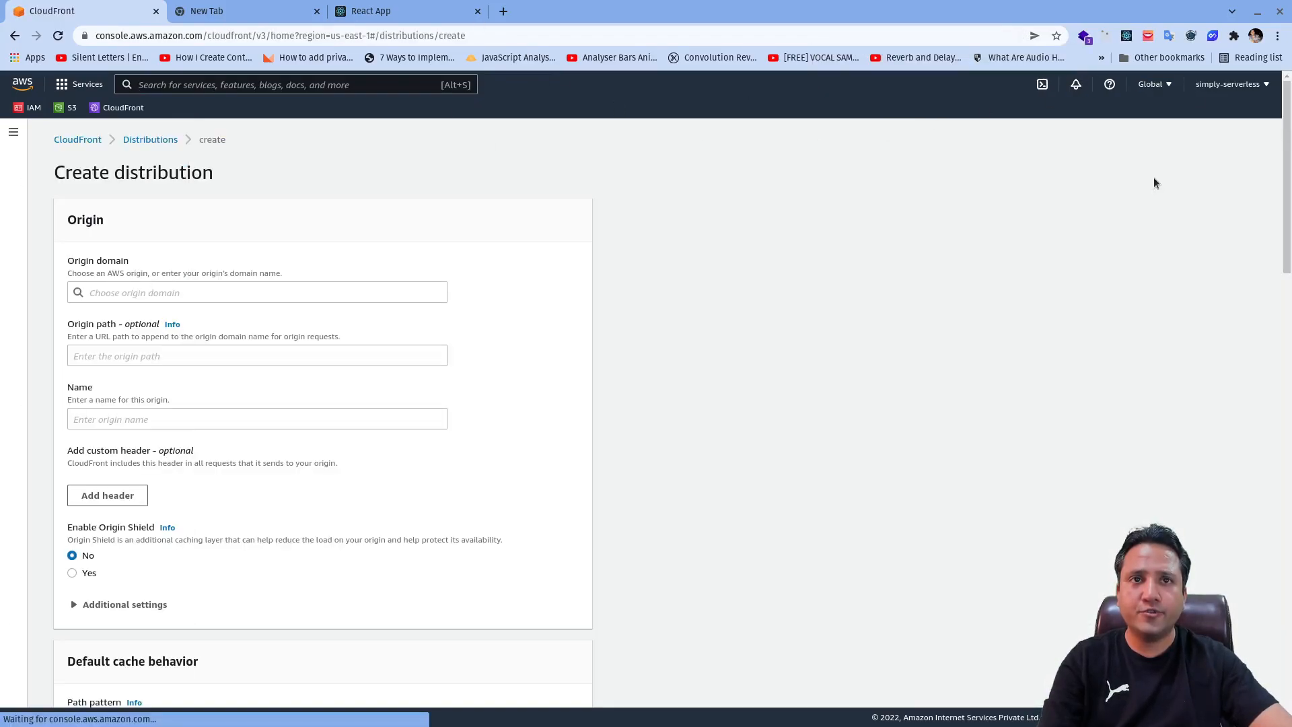
left_click(182, 293)
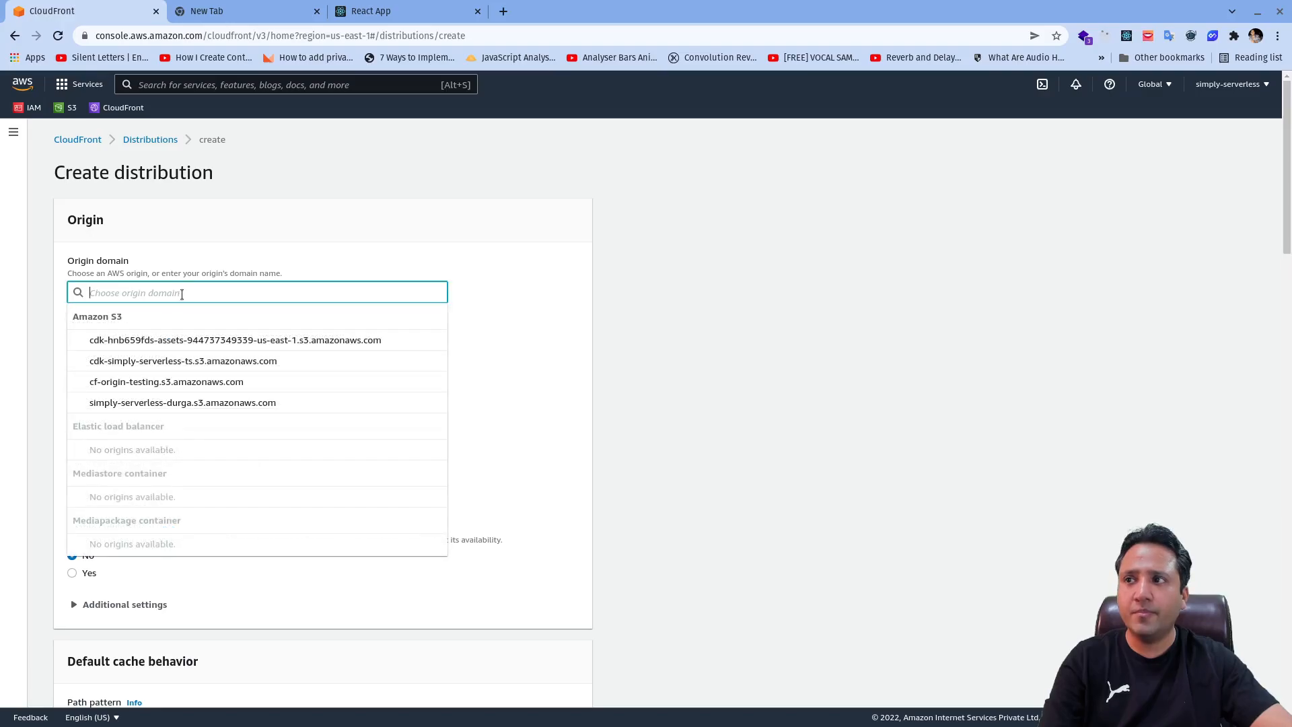
left_click(193, 382)
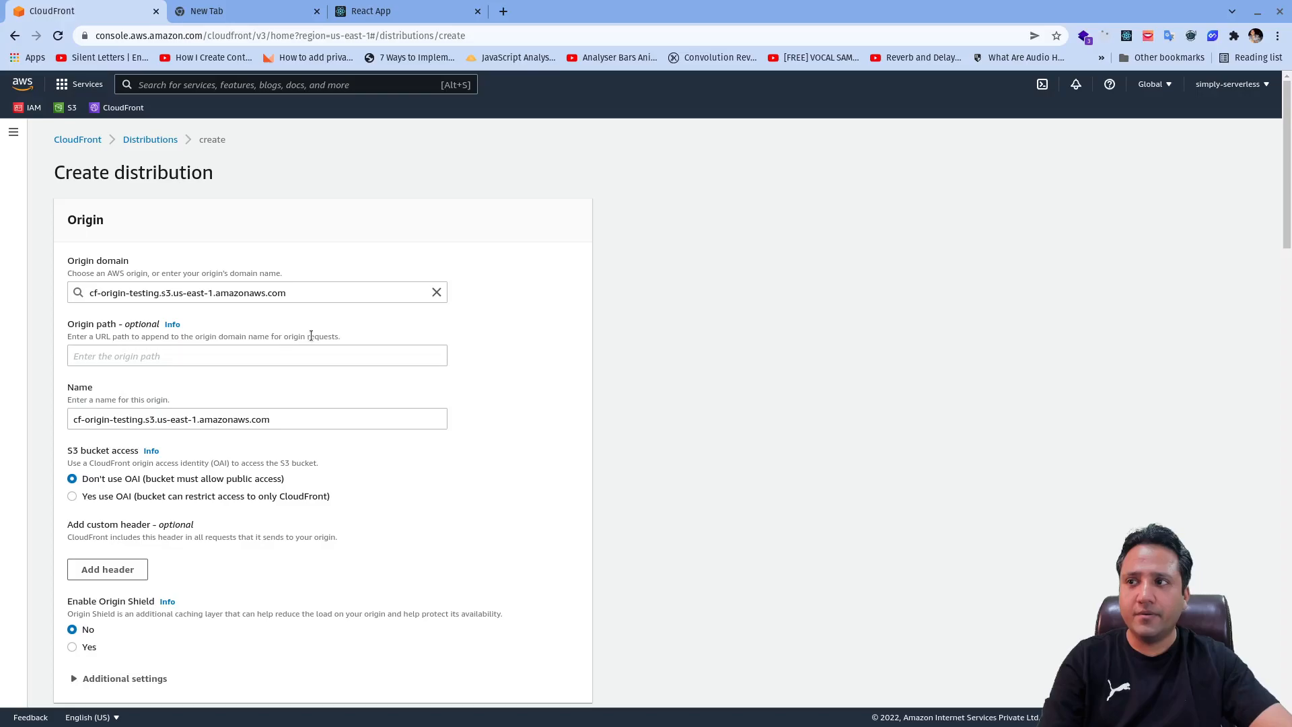
Restrict bucket access to CloudFront with an OAI and create one named access-identity-cf-origin-testing.s3.us-east-1.amazonaws.com.
scroll(492, 412, "down", 4)
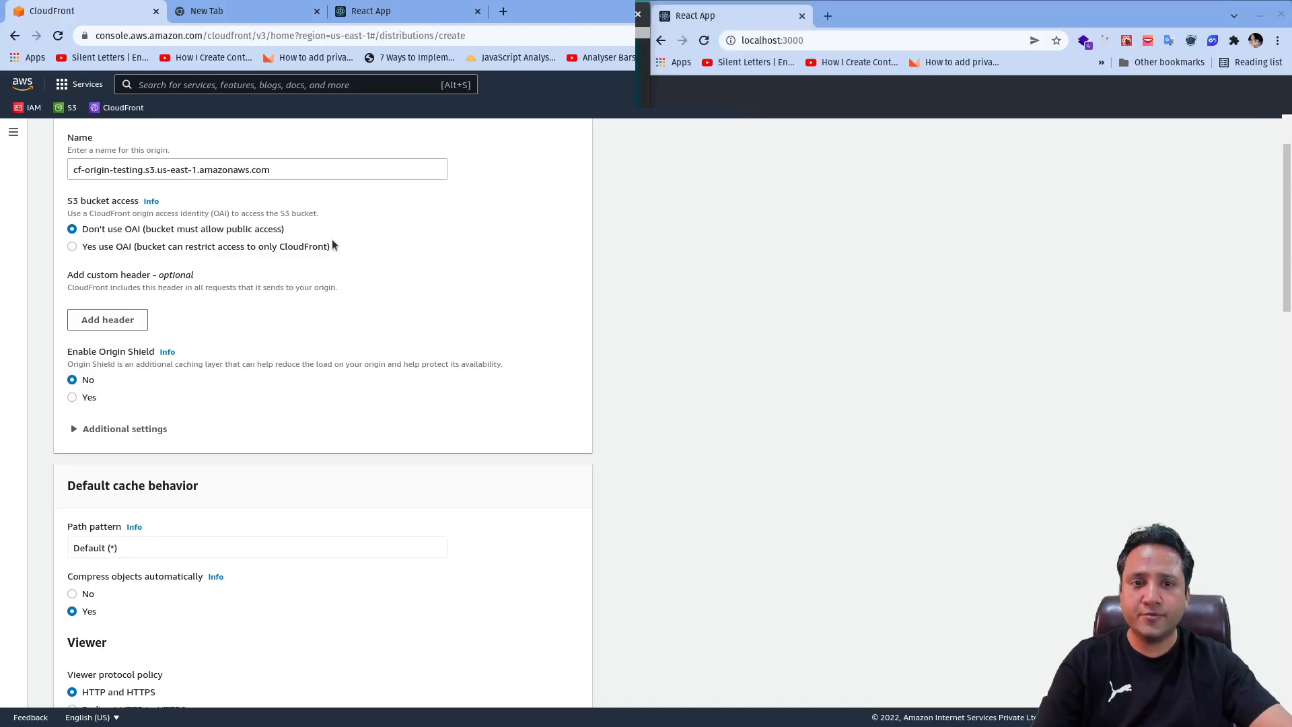
left_click(298, 246)
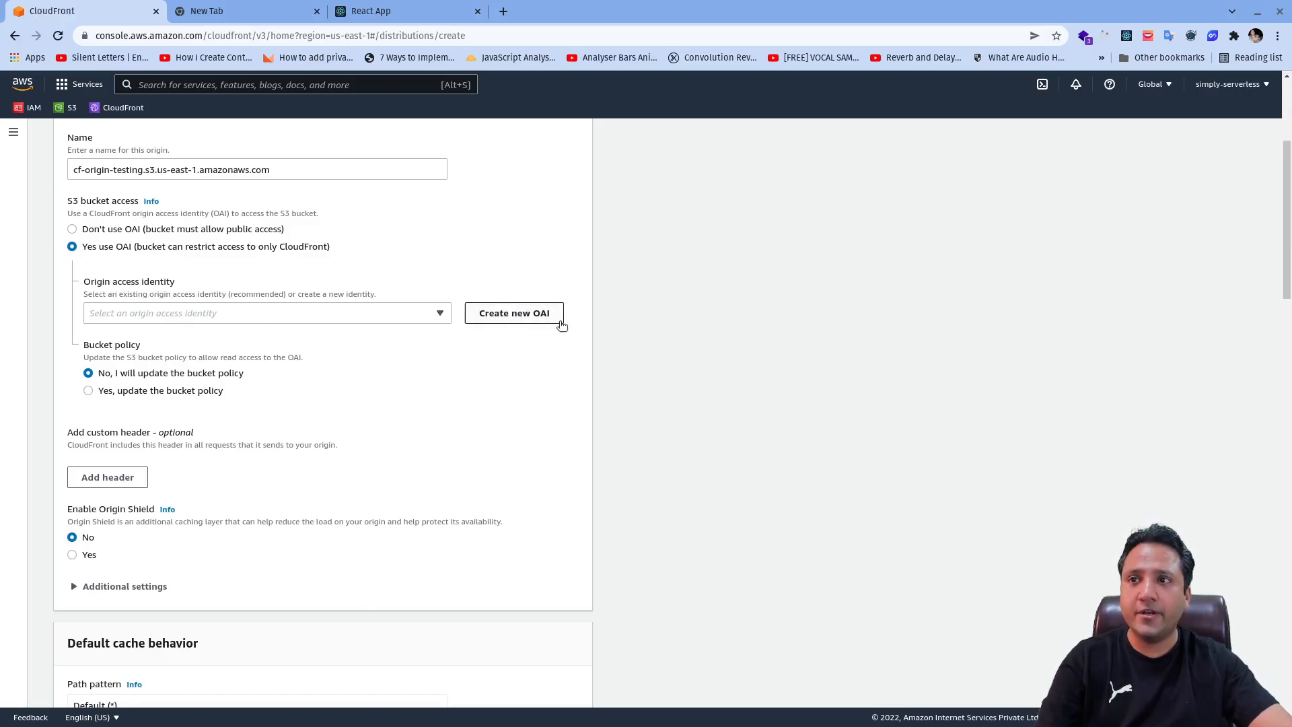
left_click(513, 319)
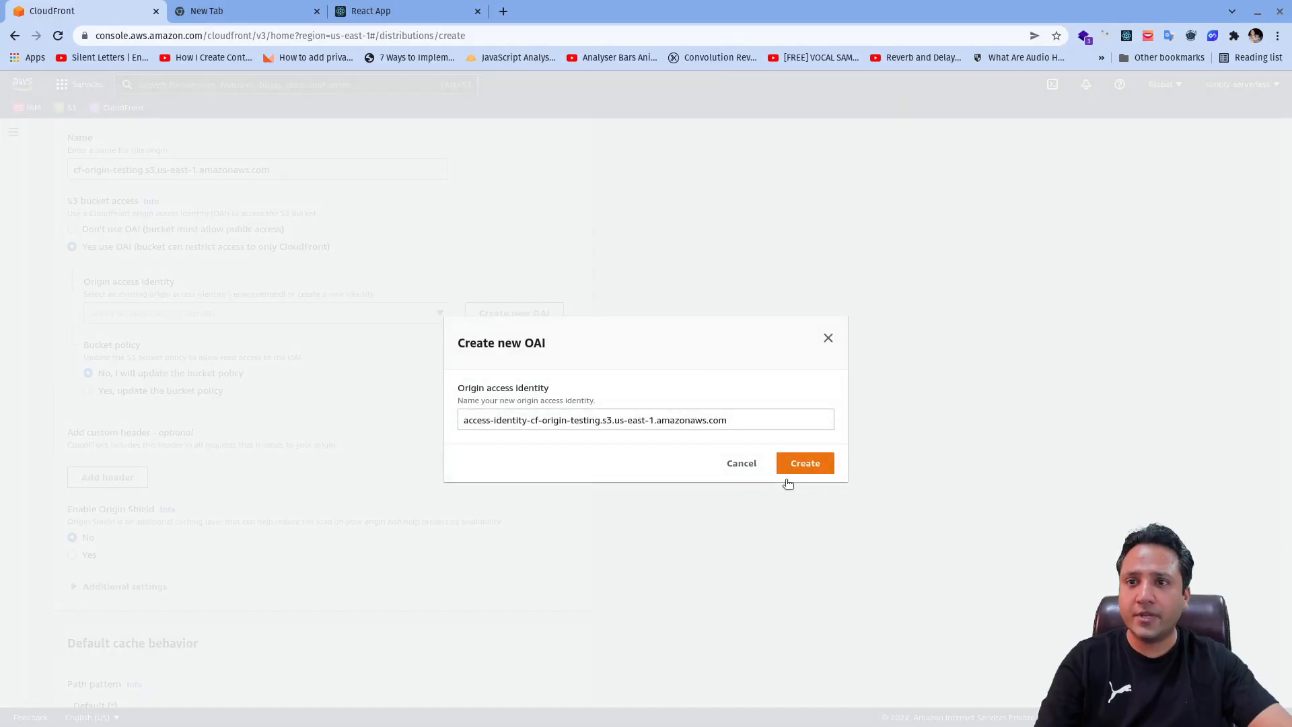
left_click(805, 463)
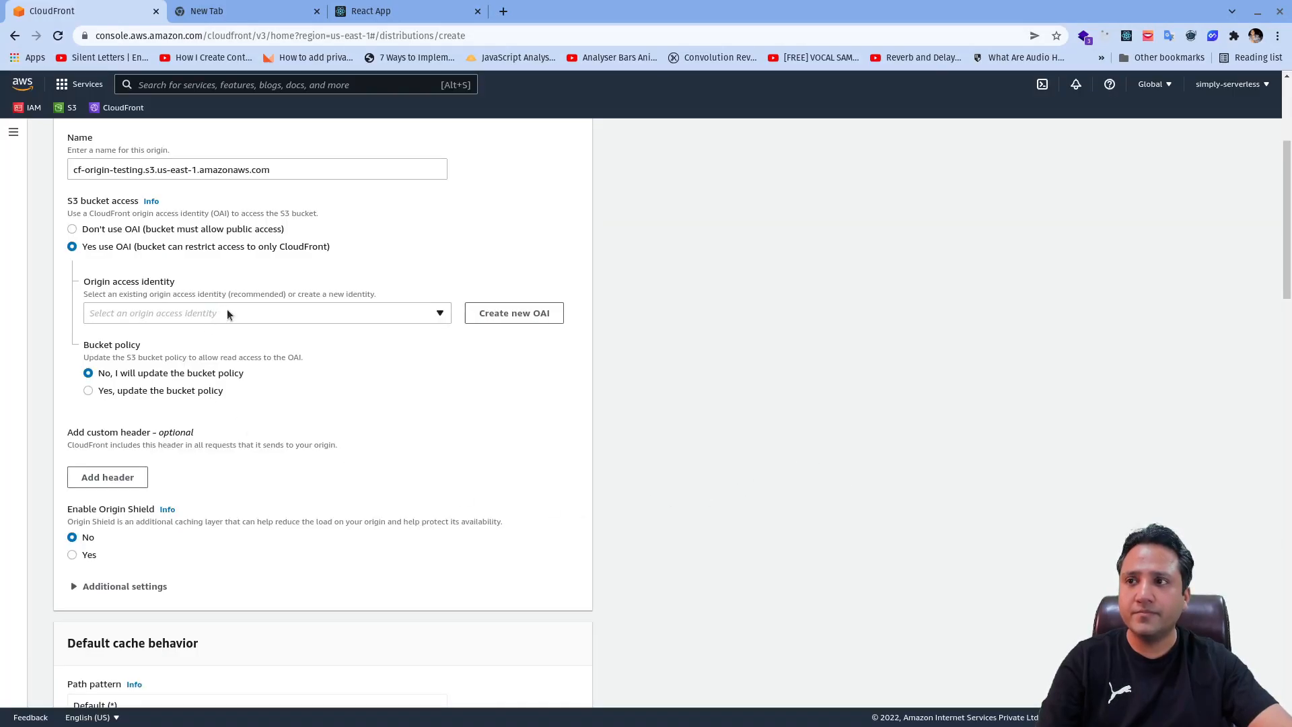
Create another origin access identity named access-identity-cf-origin-testing1.s3.us-east-1.amazonaws.com for the origin.
left_click(519, 314)
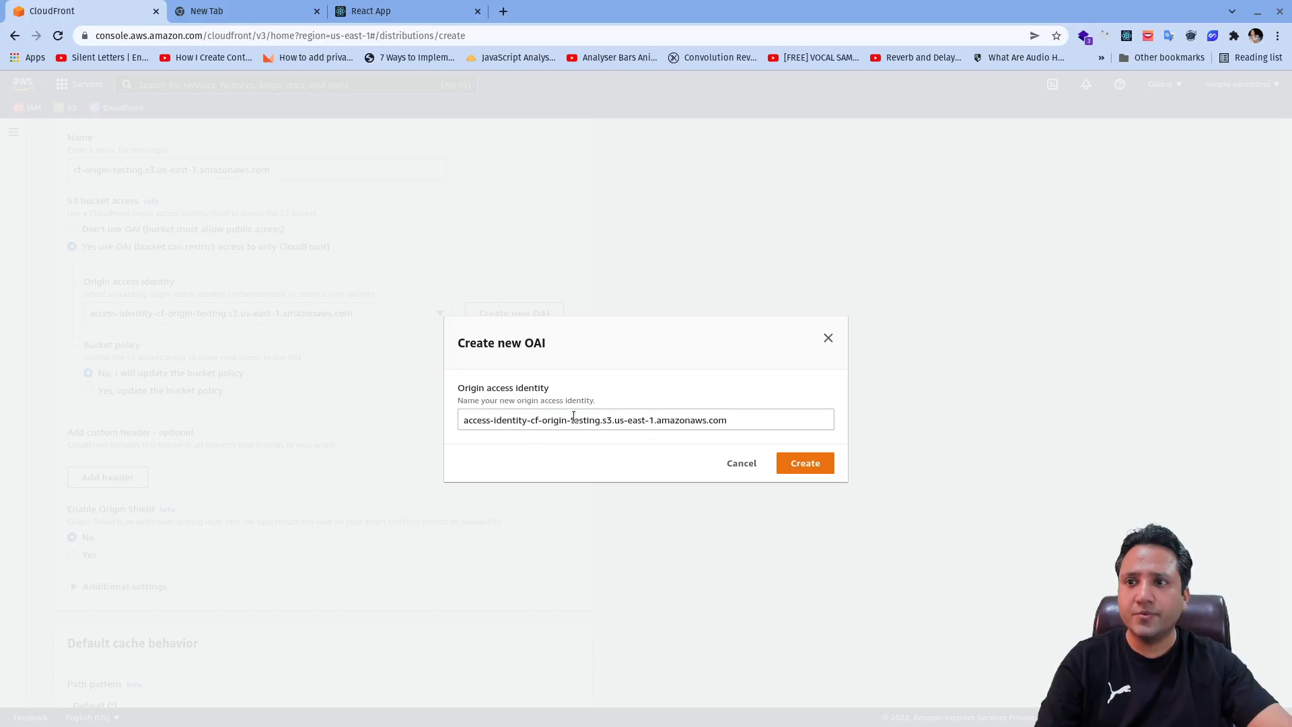
left_click(603, 419)
type("1")
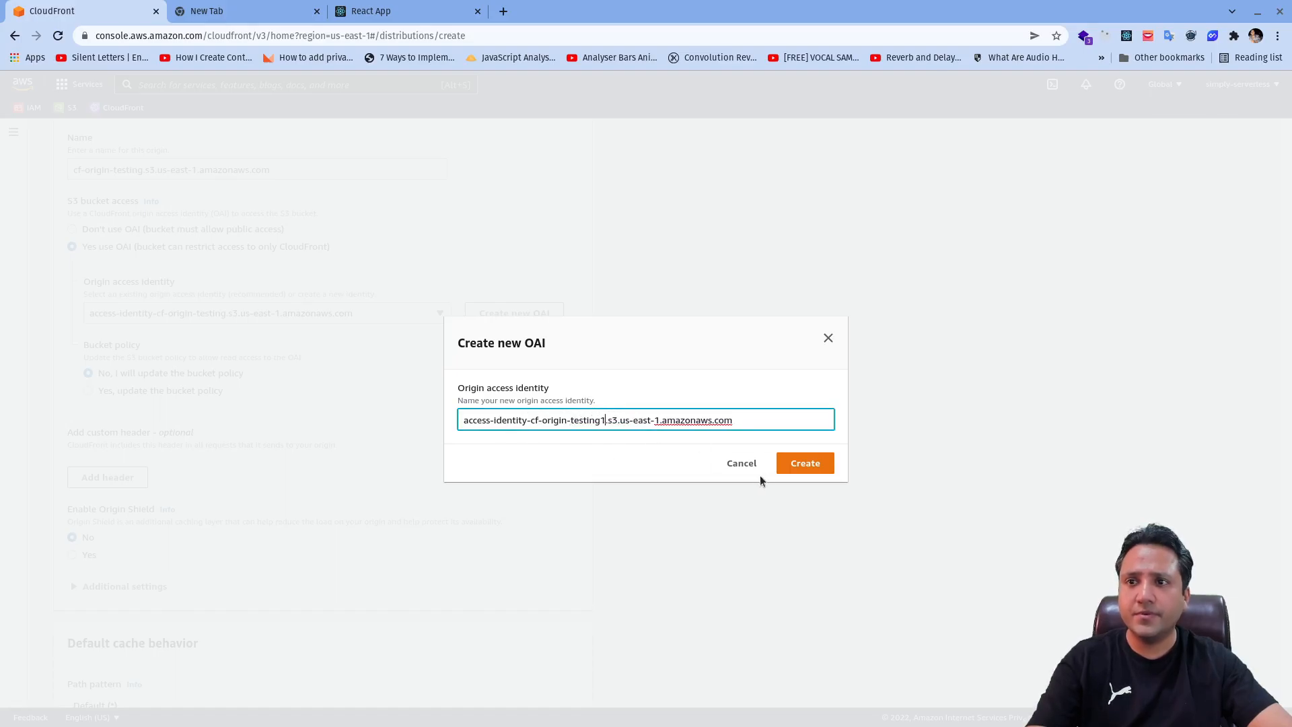
left_click(817, 467)
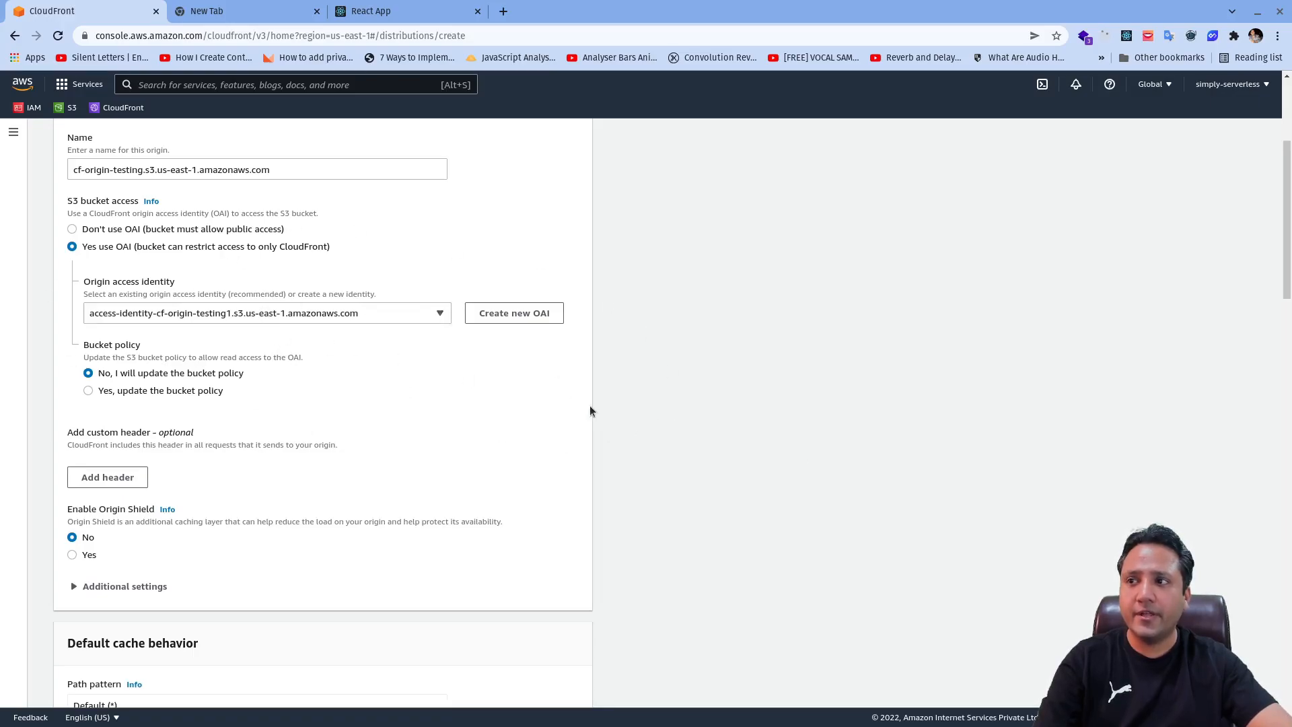
Let CloudFront update the S3 bucket policy to allow read access to the OAI.
scroll(294, 324, "down", 2)
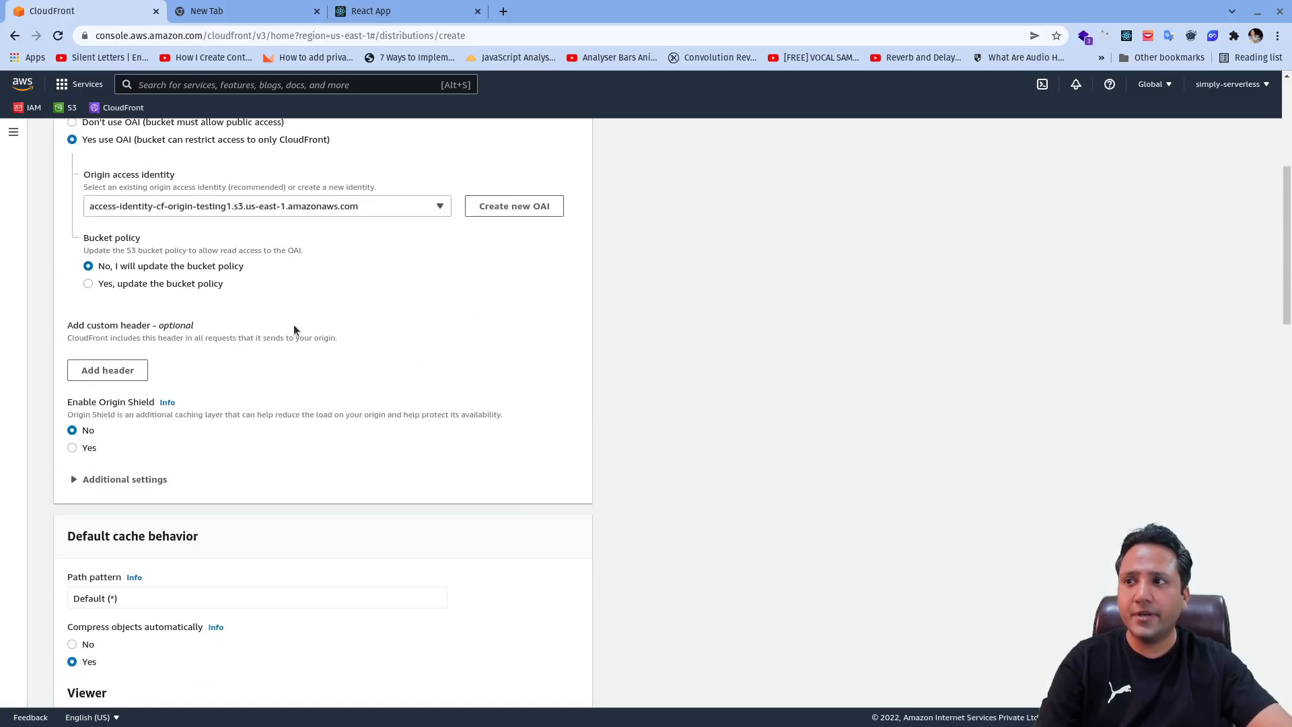
left_click(177, 288)
scroll(277, 311, "down", 1)
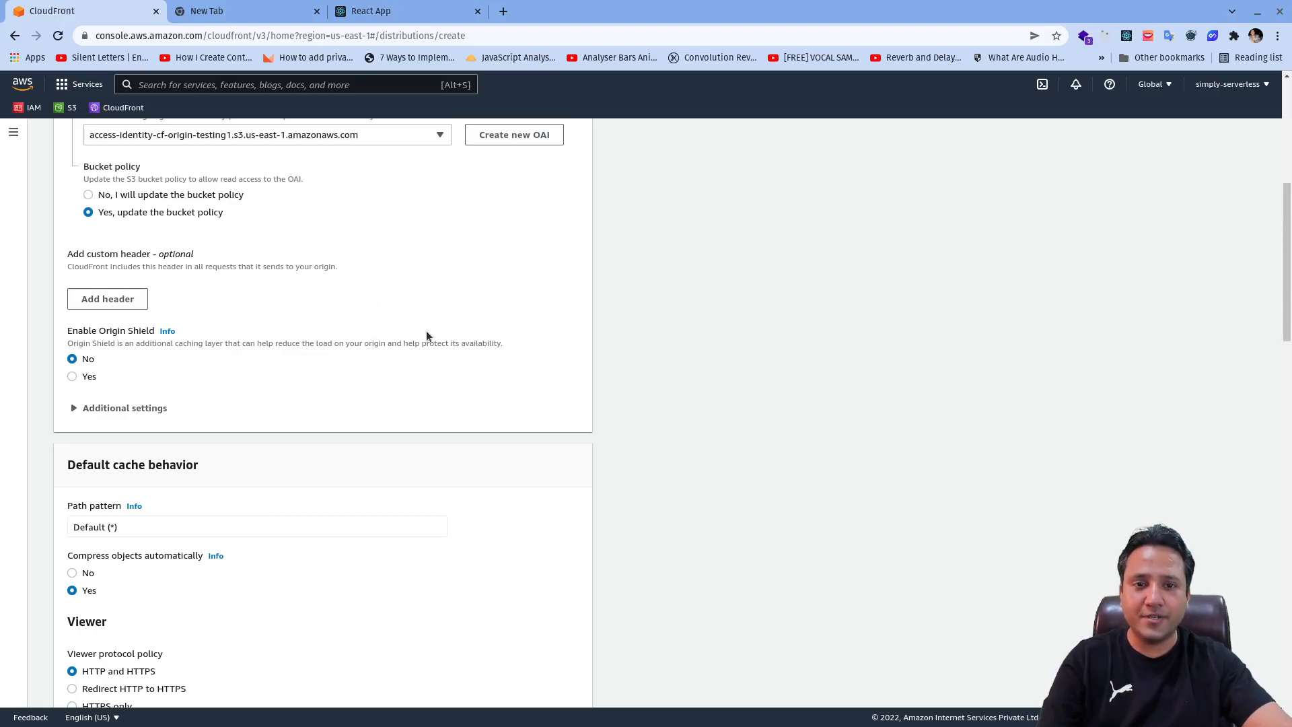
Set the default cache behavior's viewer protocol policy to Redirect HTTP to HTTPS.
scroll(413, 315, "down", 2)
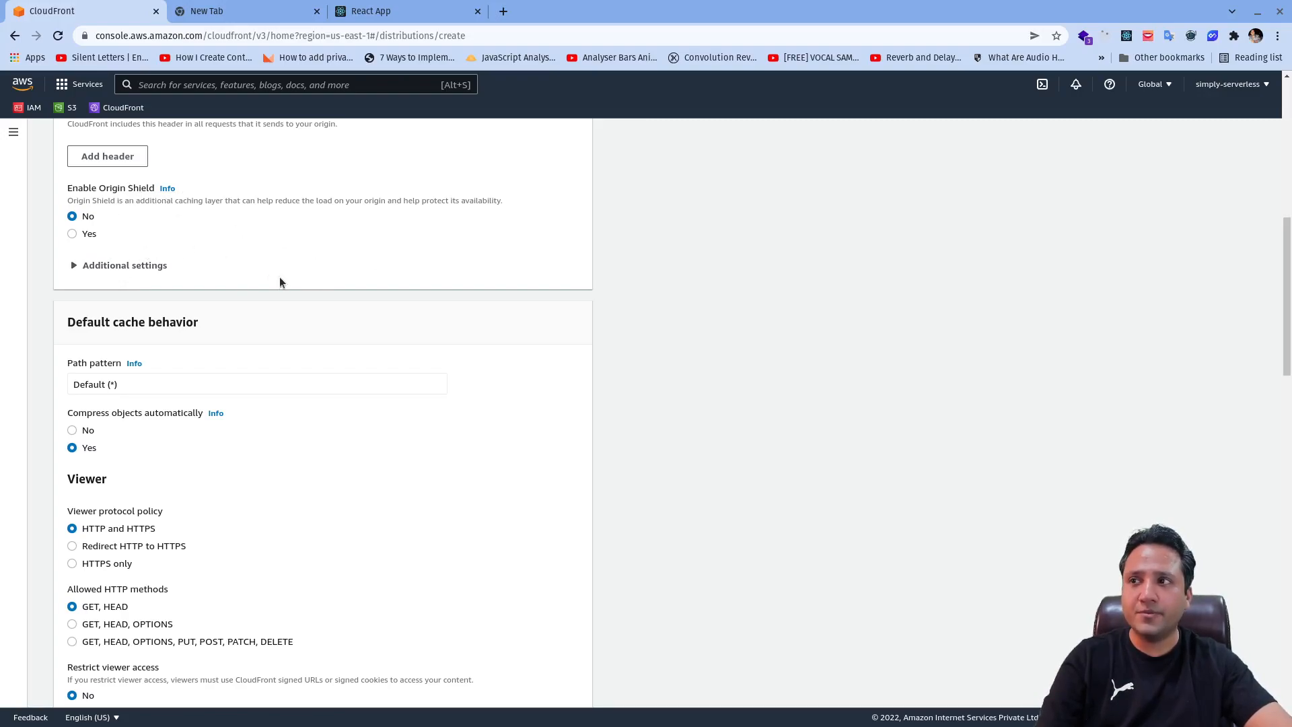
scroll(385, 333, "down", 2)
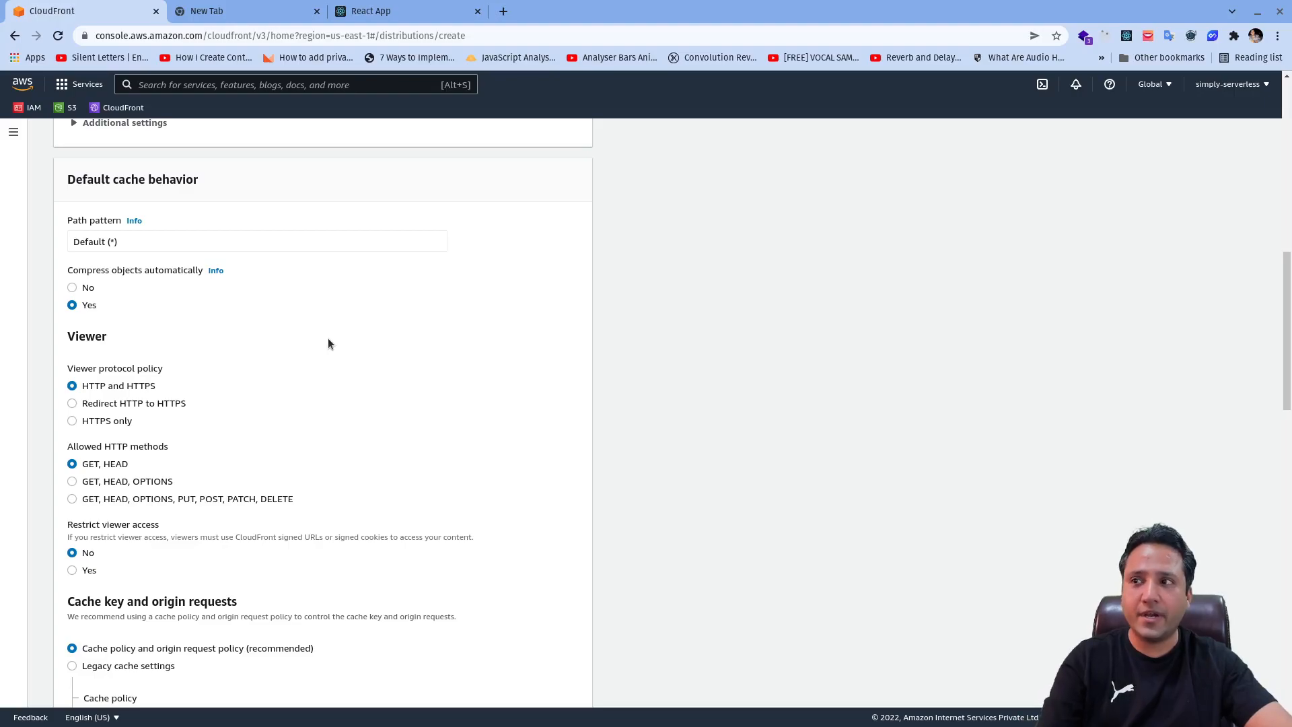
scroll(282, 377, "down", 1)
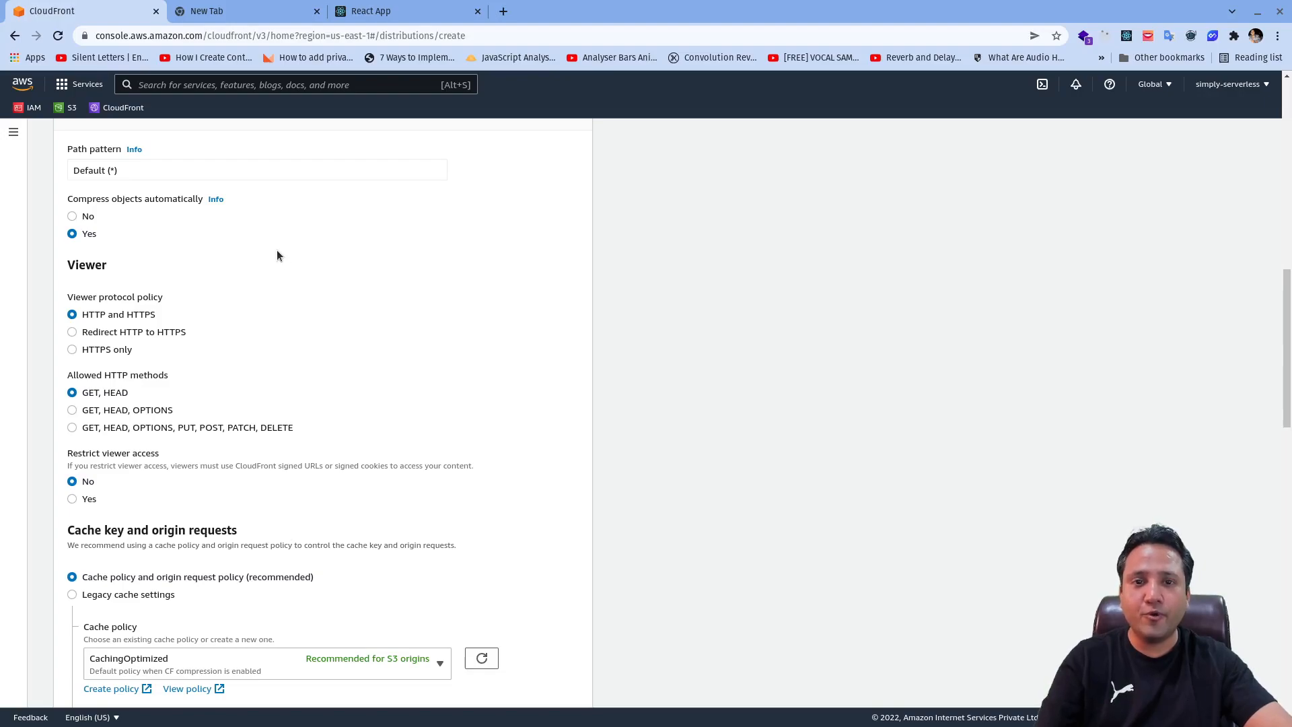
scroll(284, 264, "down", 1)
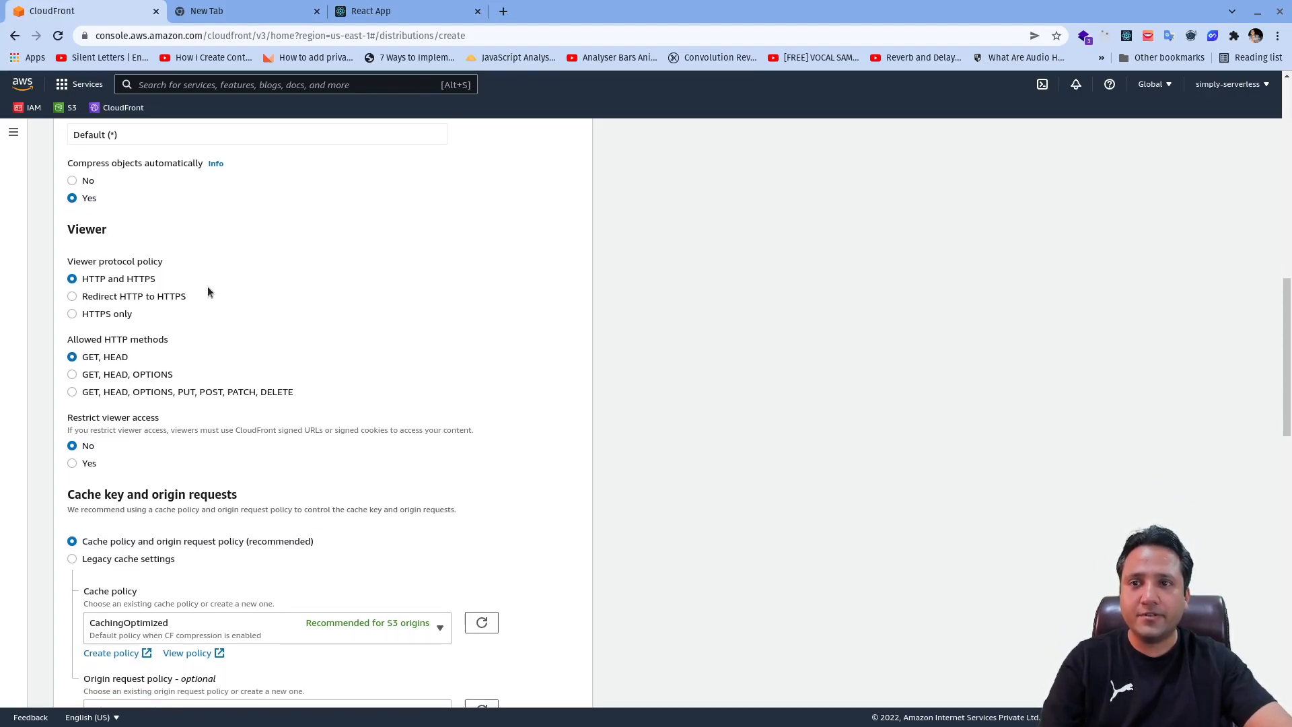
left_click(141, 301)
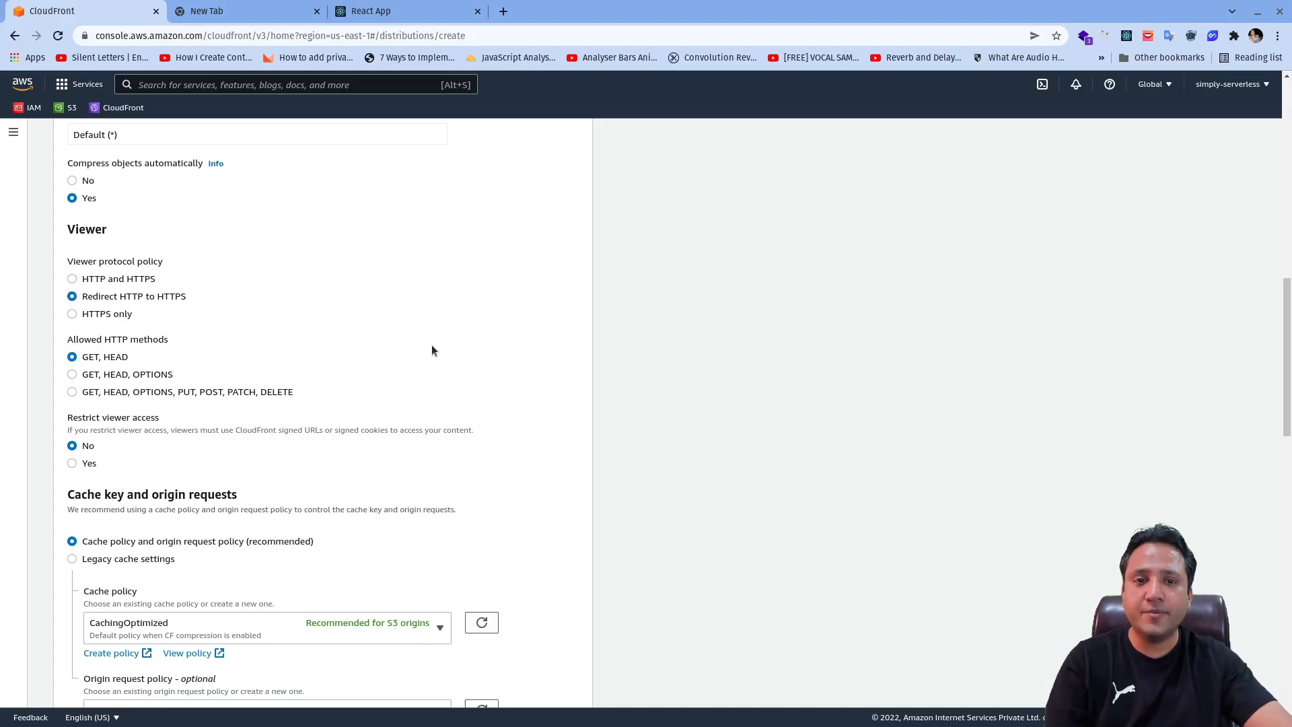
Review the distribution's HTTP methods, viewer access, cache policy, function associations, price class, domain name and SSL certificate options.
scroll(404, 309, "down", 1)
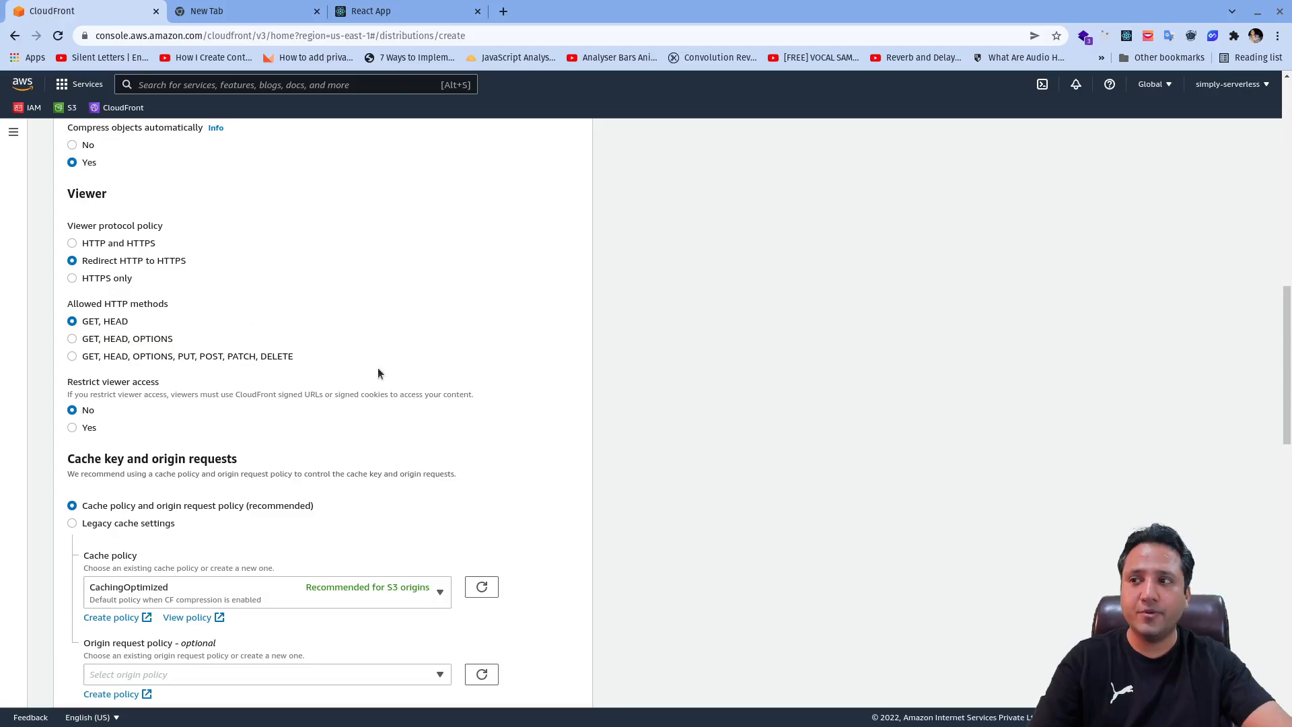
scroll(472, 346, "down", 1)
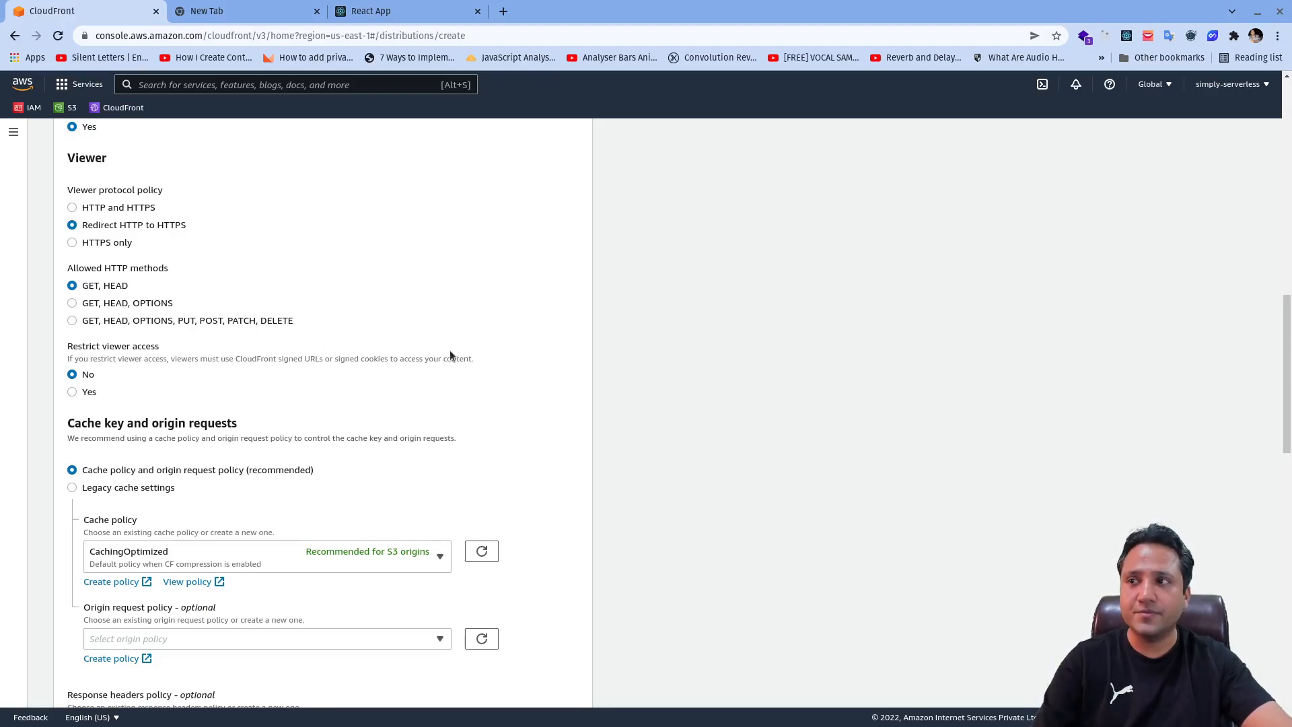
scroll(421, 373, "down", 1)
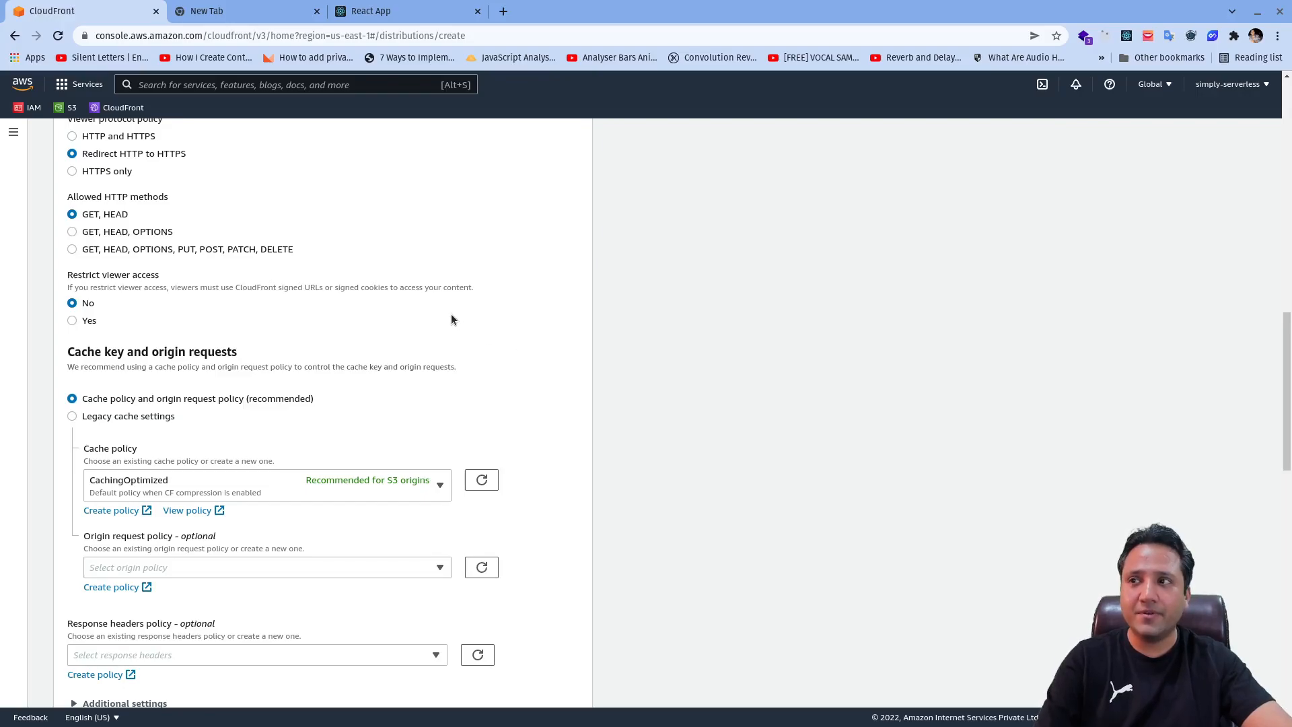
scroll(539, 404, "down", 3)
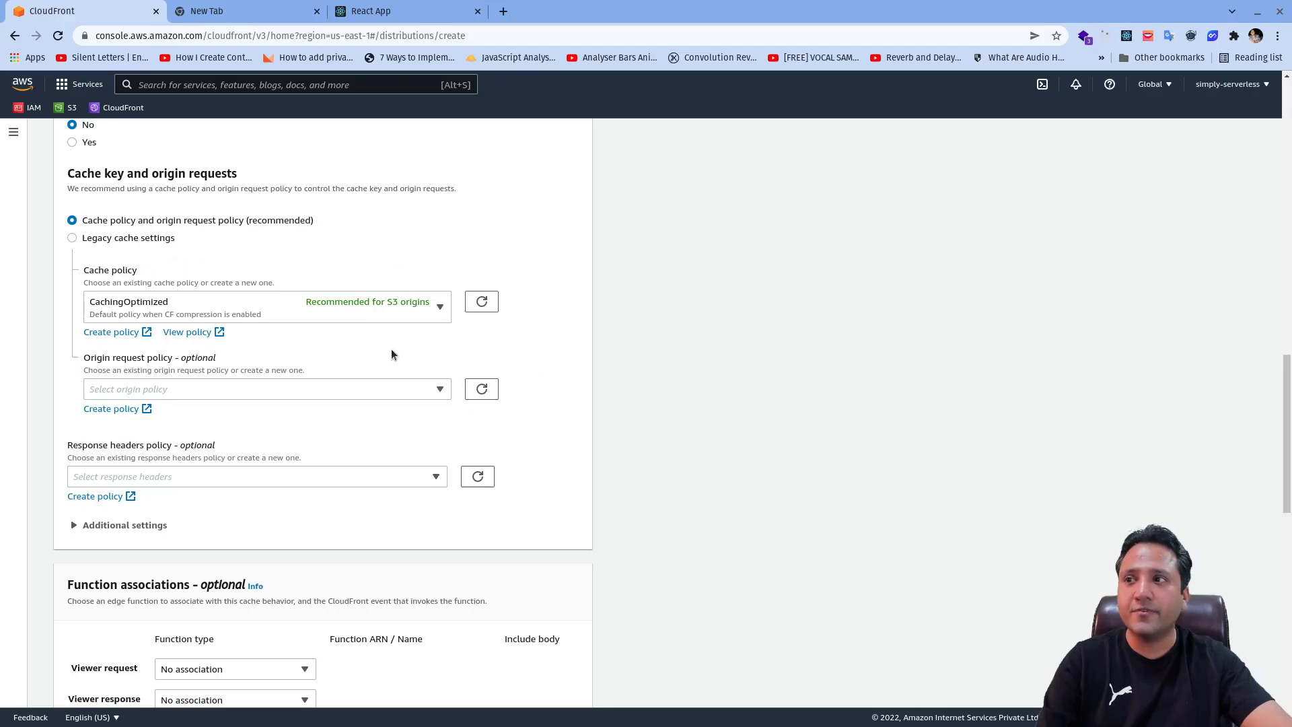
scroll(532, 438, "down", 2)
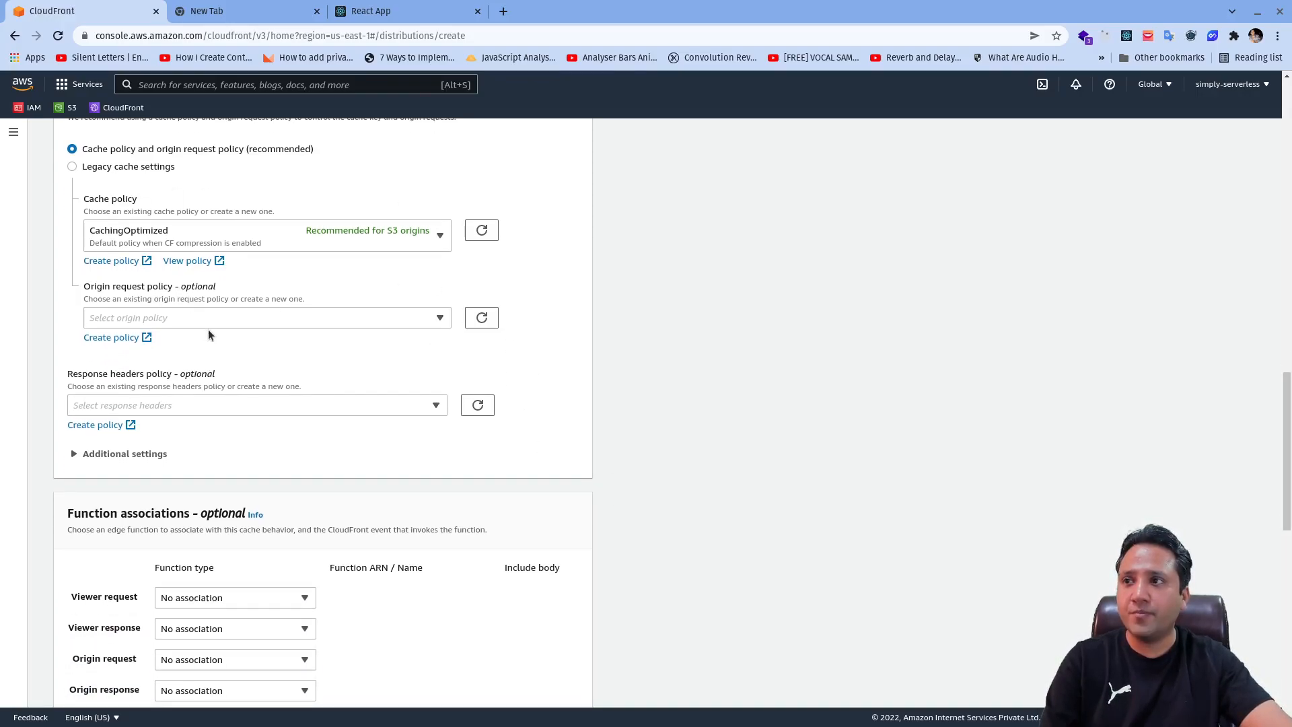
scroll(436, 415, "down", 4)
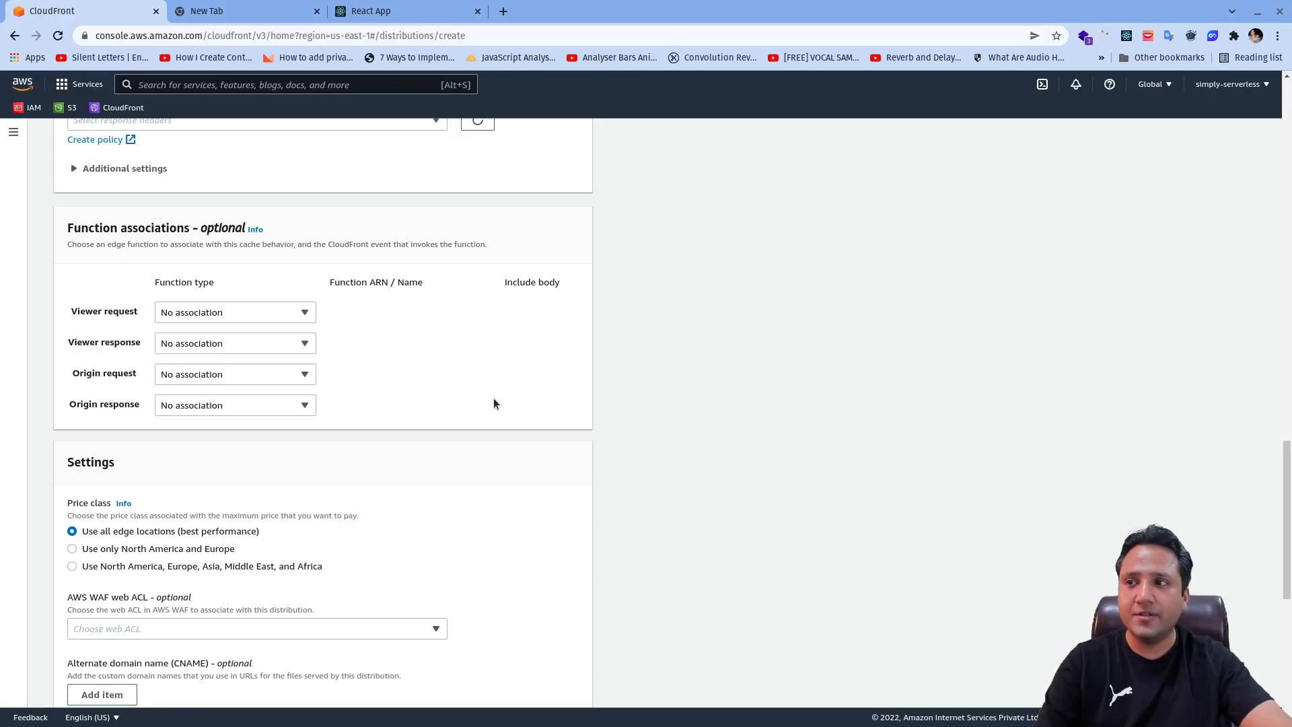
scroll(492, 401, "down", 4)
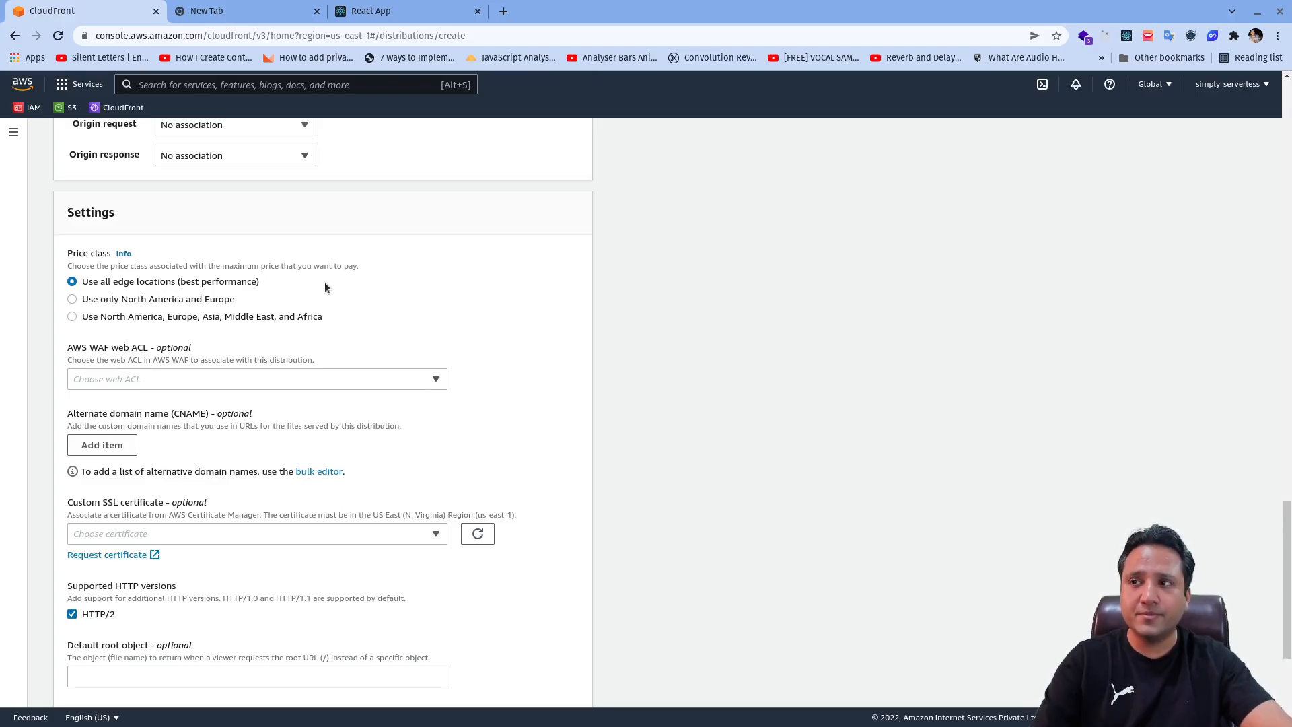
scroll(430, 302, "down", 1)
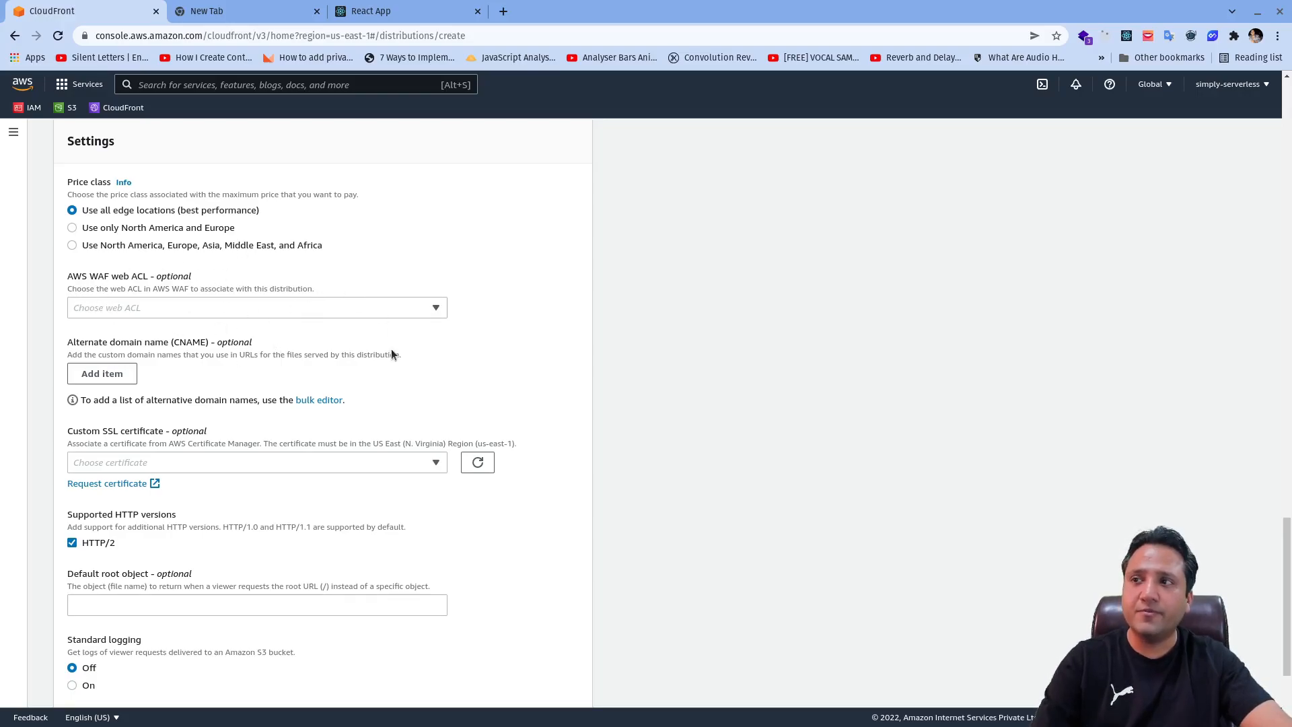
Create the CloudFront distribution, leaving the remaining price class, certificate, root object, logging and IPv6 settings at their defaults.
scroll(320, 286, "down", 1)
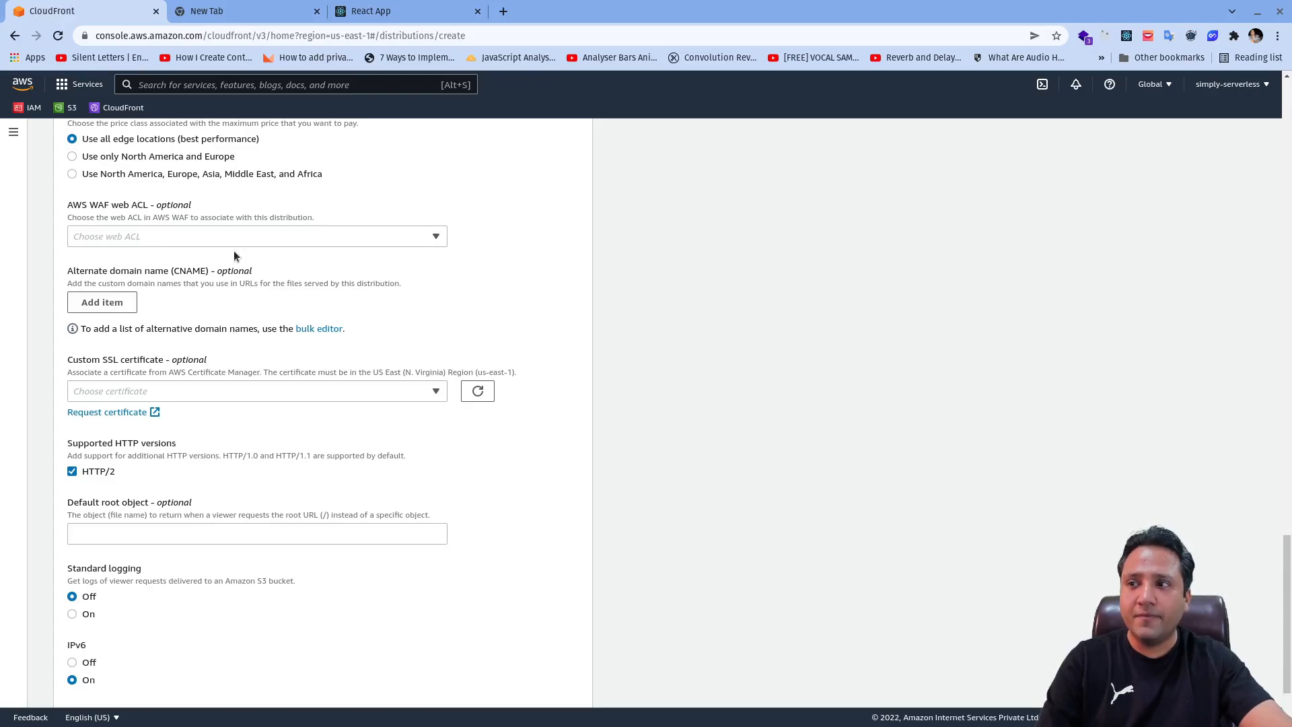
scroll(401, 502, "down", 2)
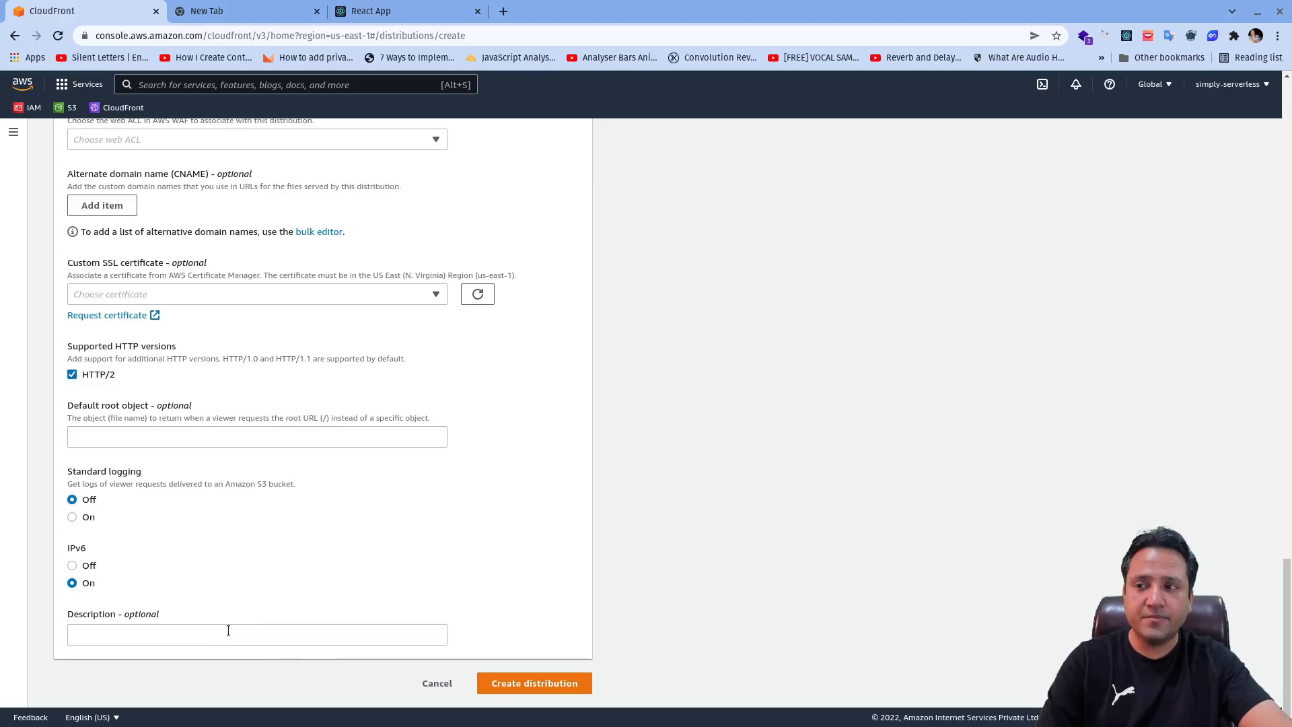
left_click(558, 681)
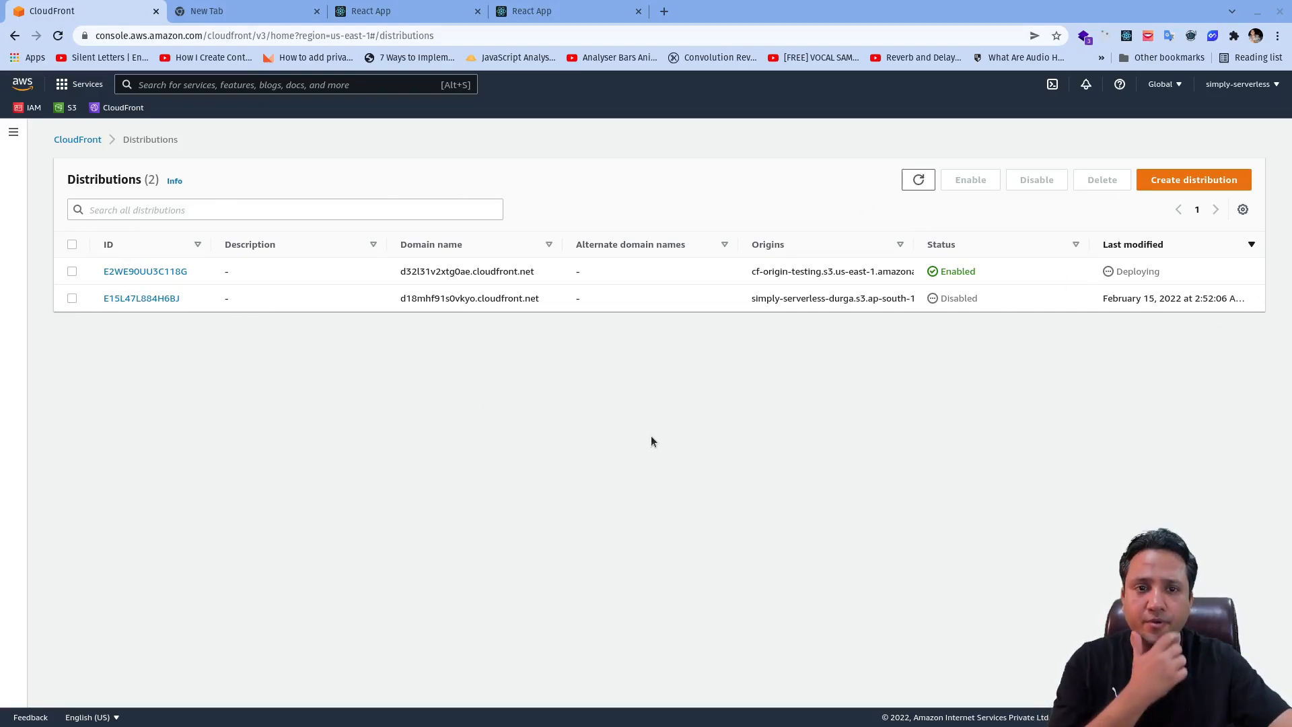
Set the default root object of the cf-origin-testing distribution to index.html and save the changes.
left_click(175, 272)
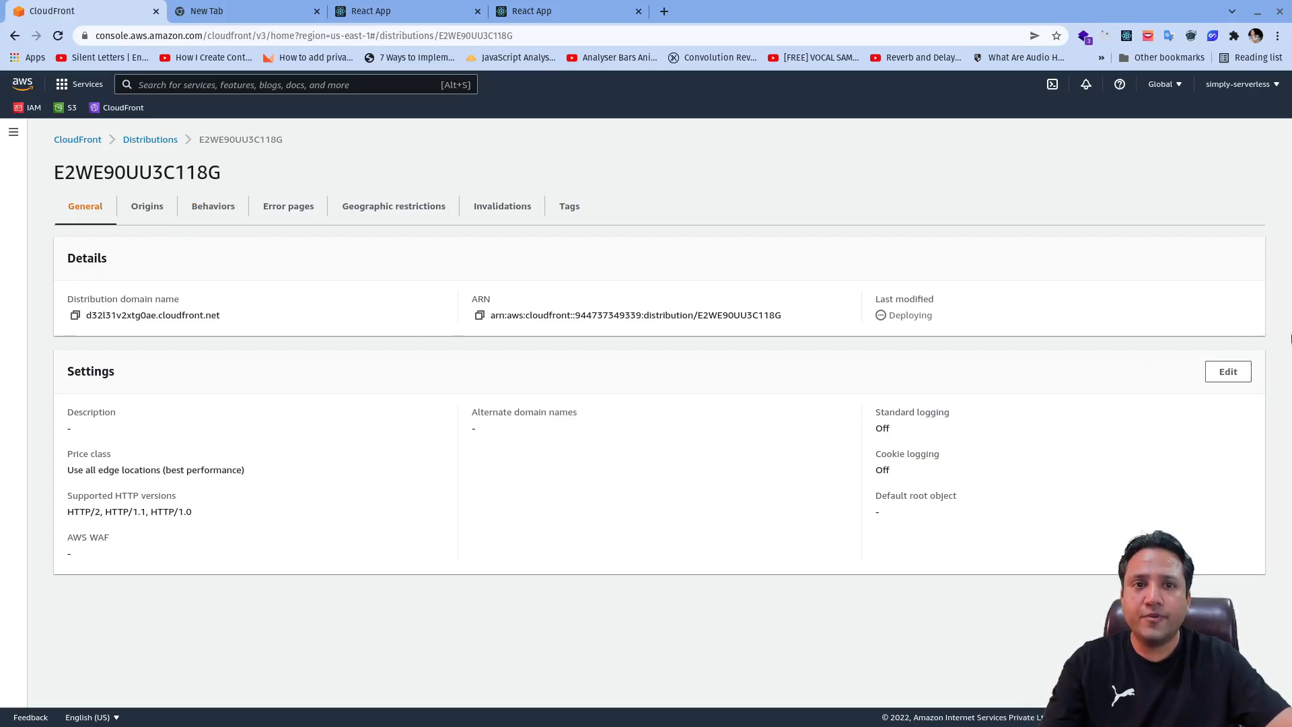
left_click(1226, 373)
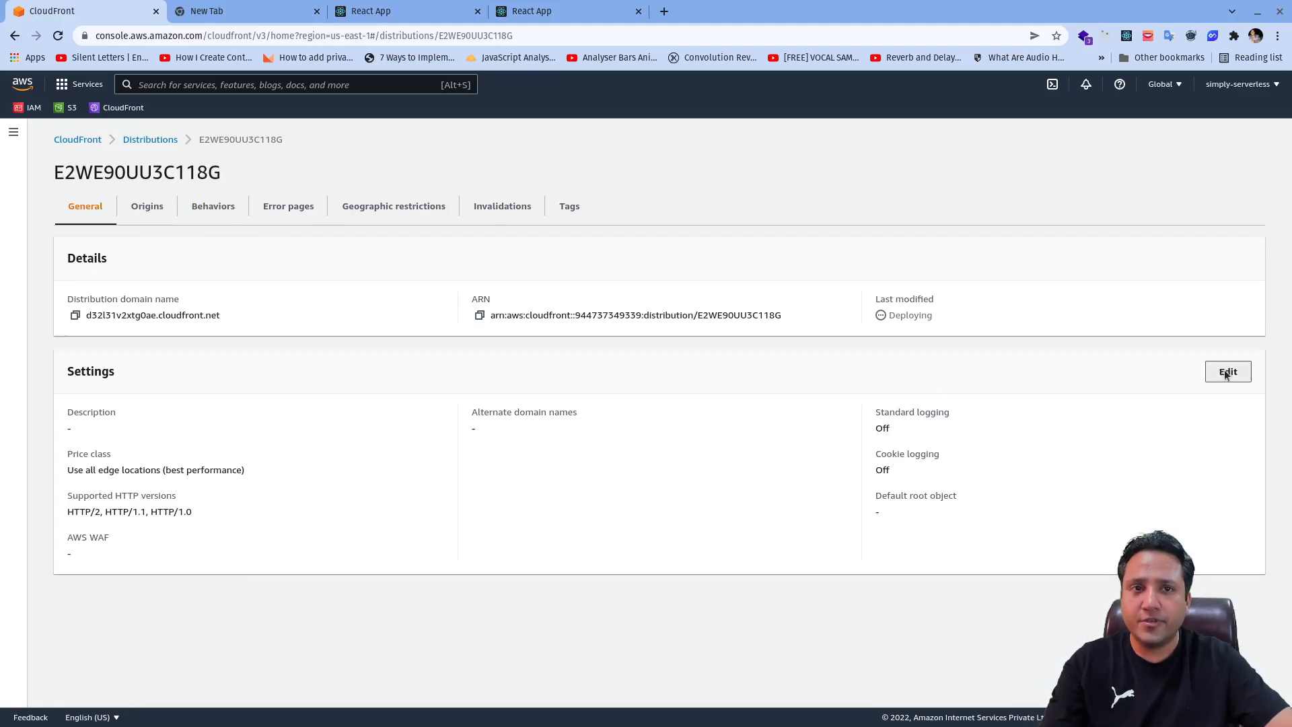
scroll(417, 636, "down", 3)
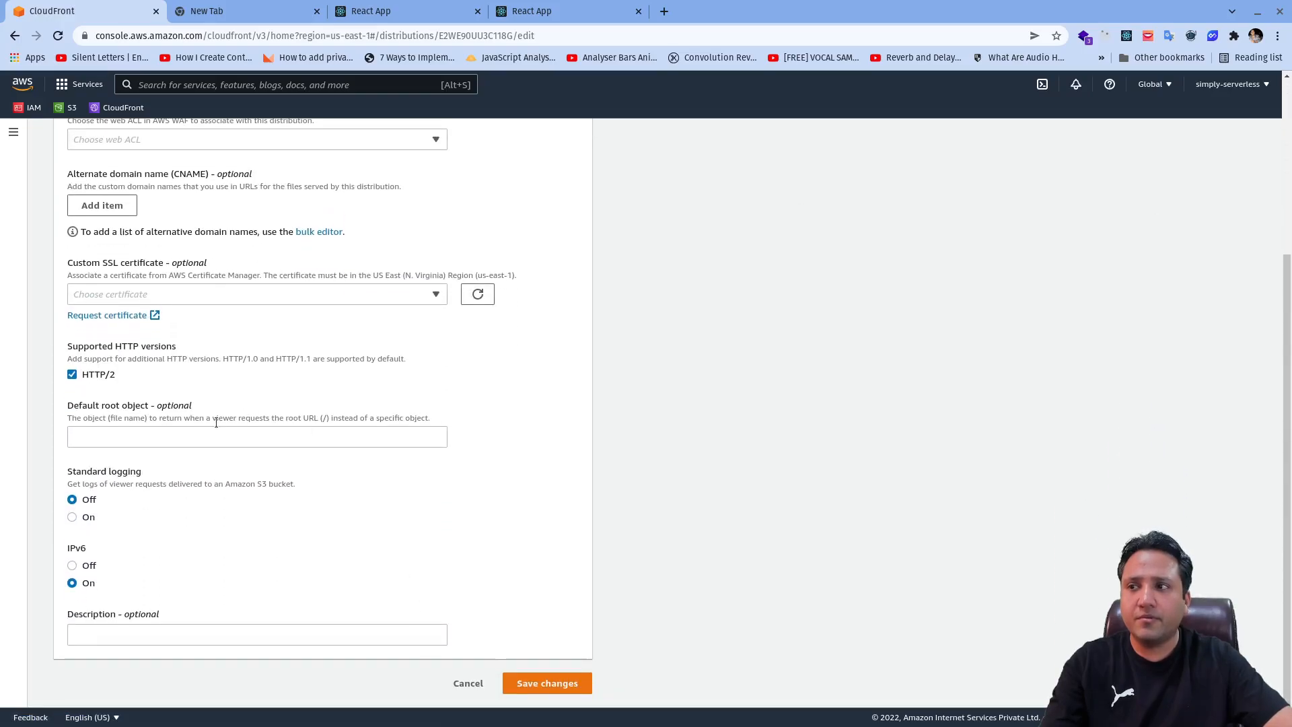
left_click(142, 442)
type("index.html")
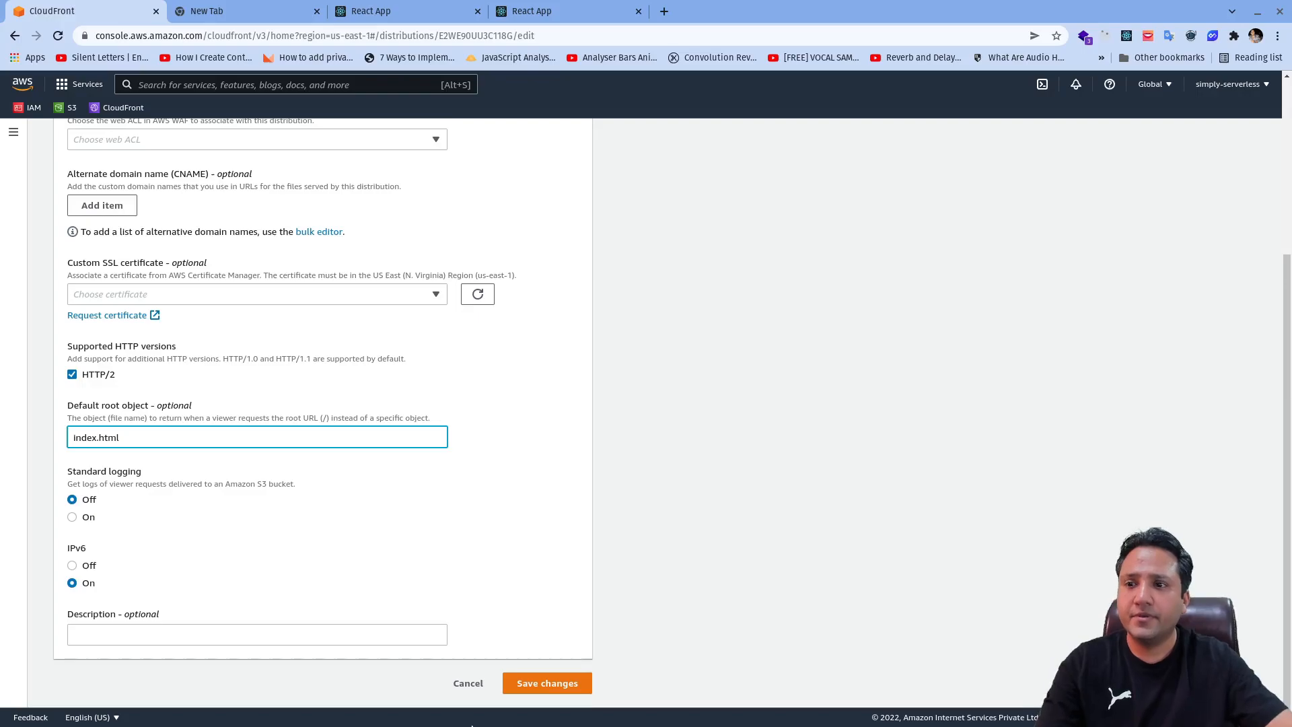
left_click(585, 685)
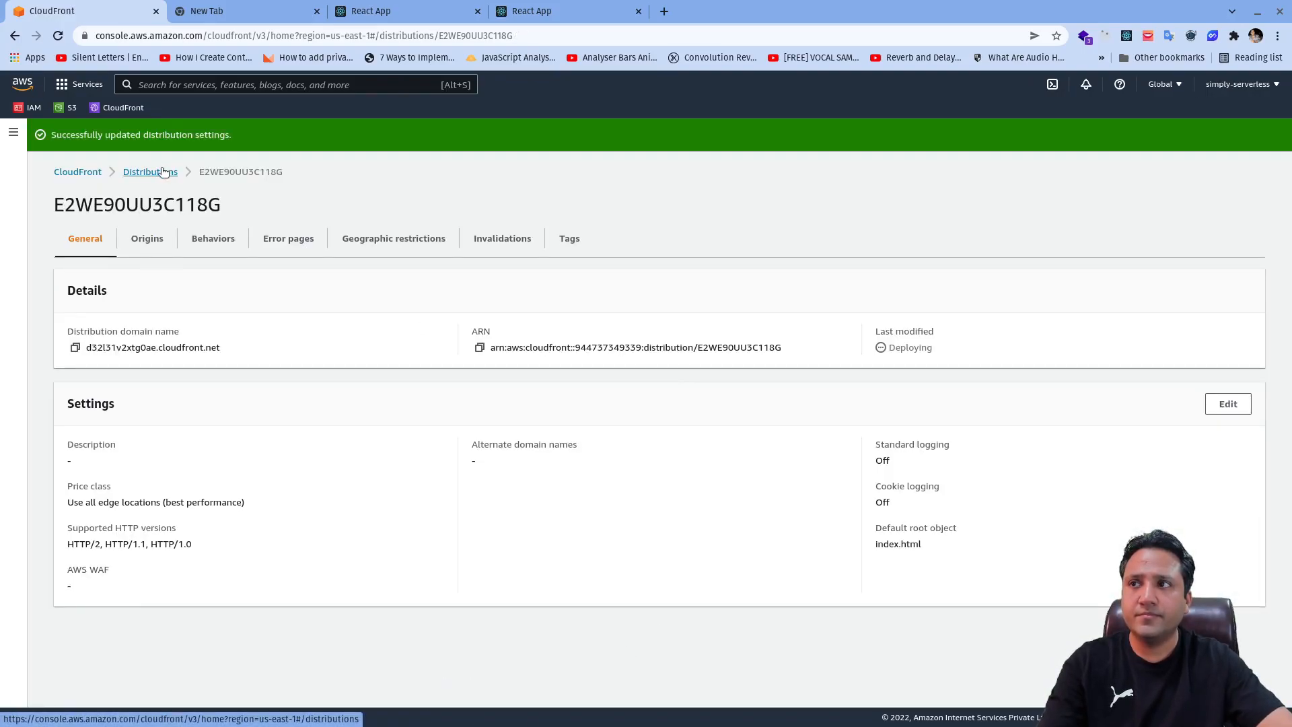
Copy the cf-origin-testing distribution's domain name from the distributions list and load it in a new browser tab.
left_click(162, 168)
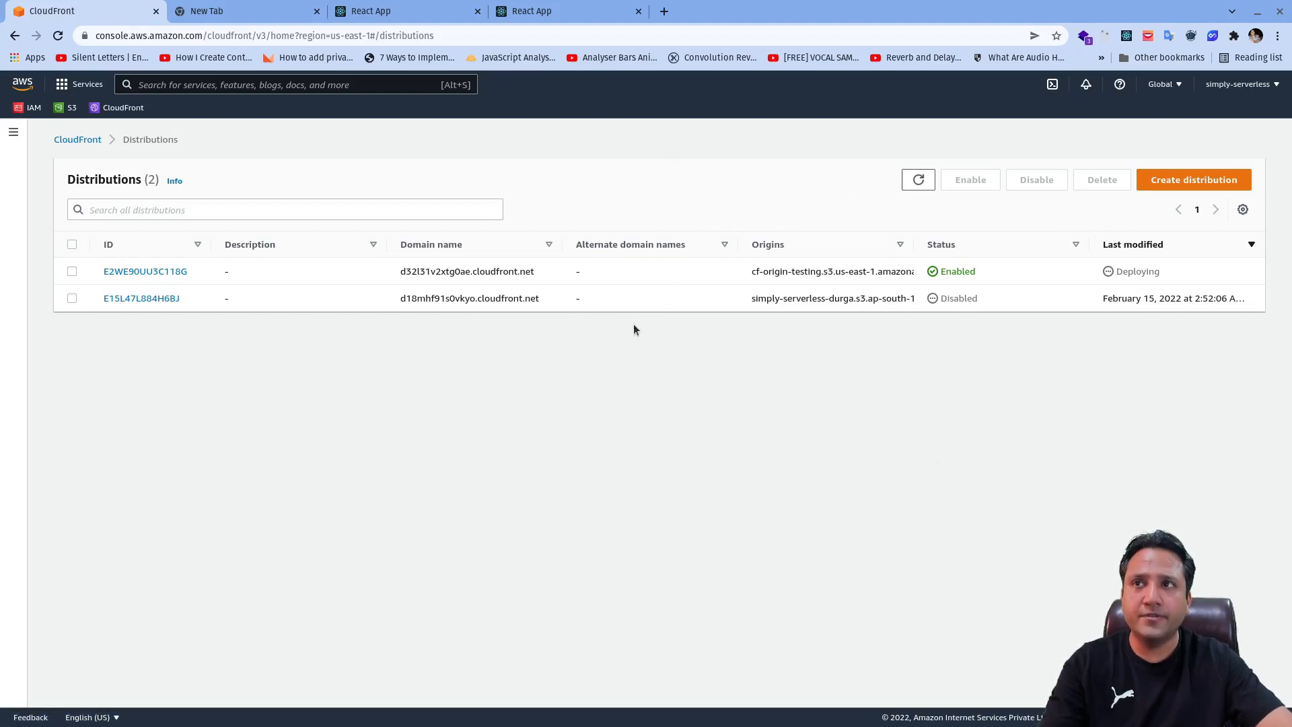
left_click_drag(1061, 214, 407, 395)
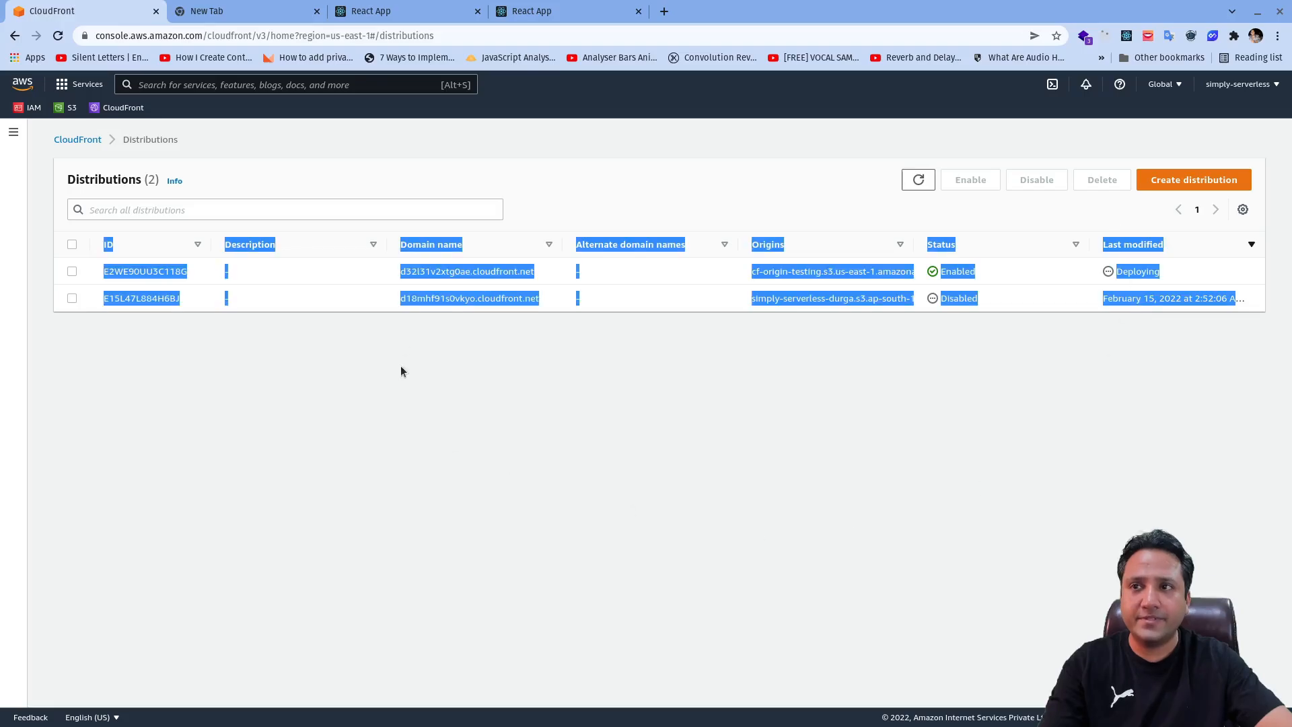
left_click(618, 301)
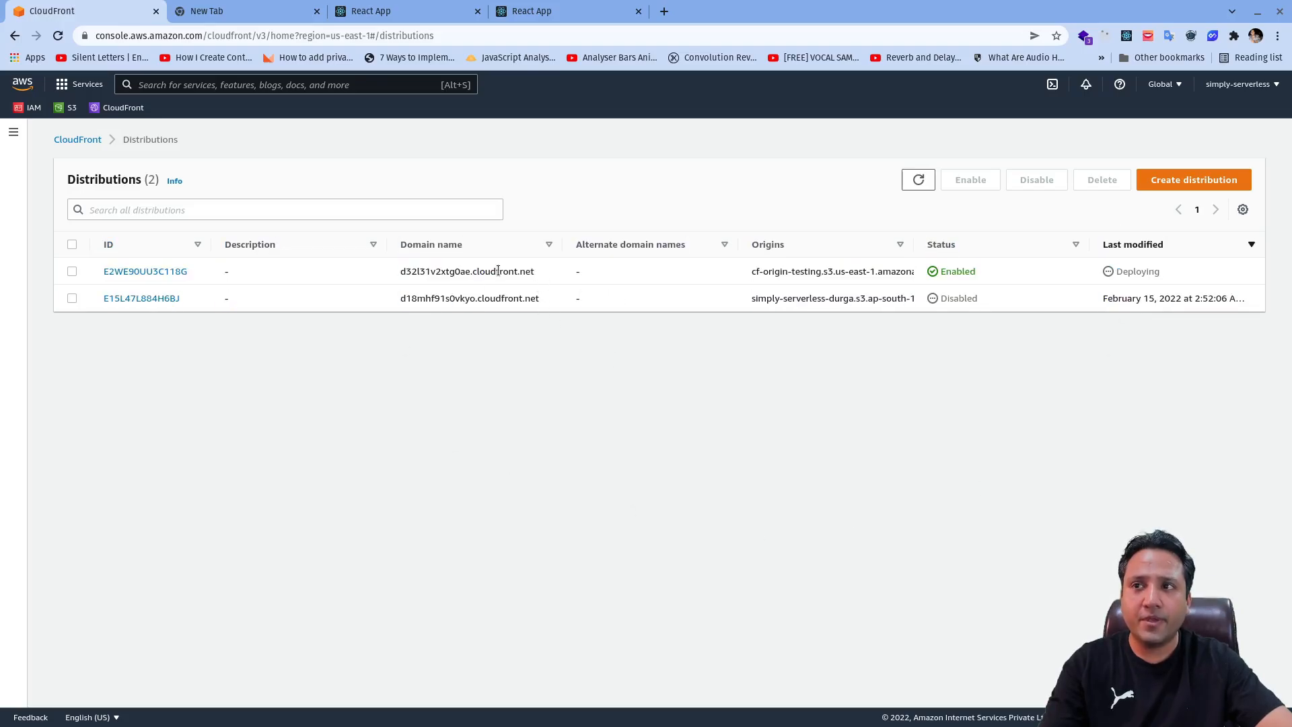
left_click_drag(528, 275, 382, 276)
key("ctrl+c")
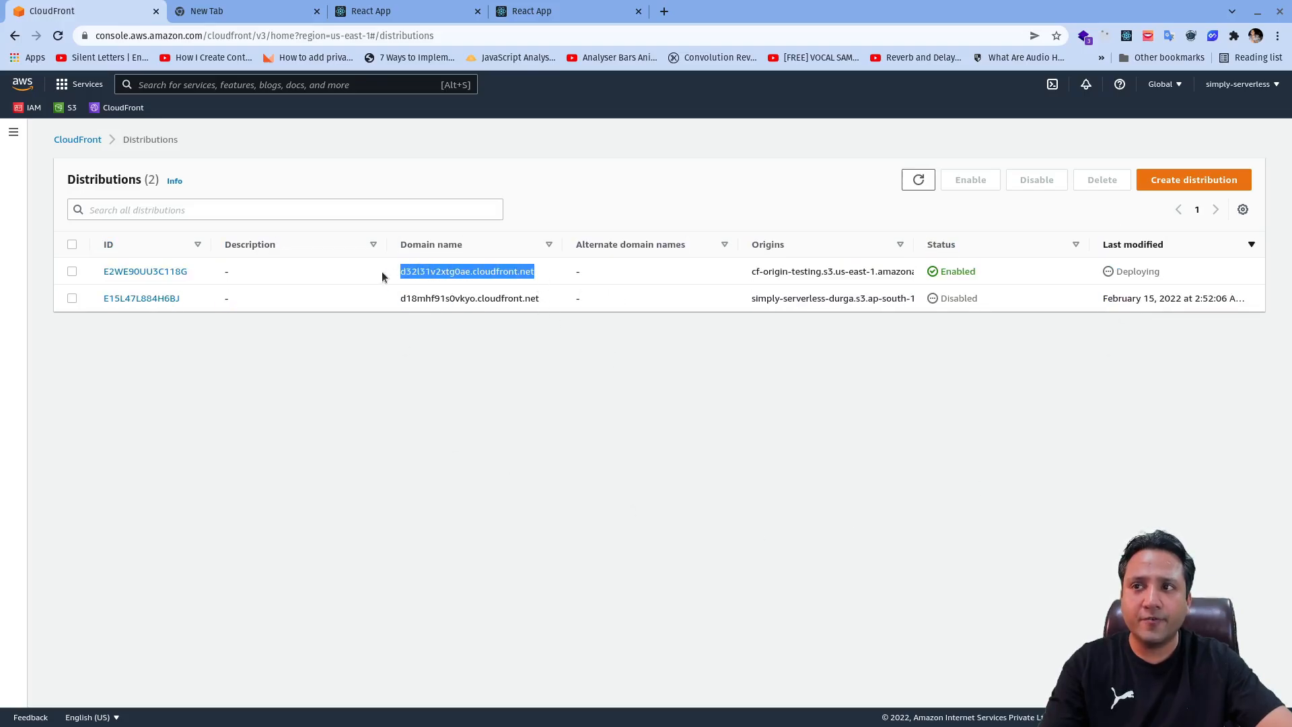
left_click(661, 14)
key("ctrl+v")
key("Return")
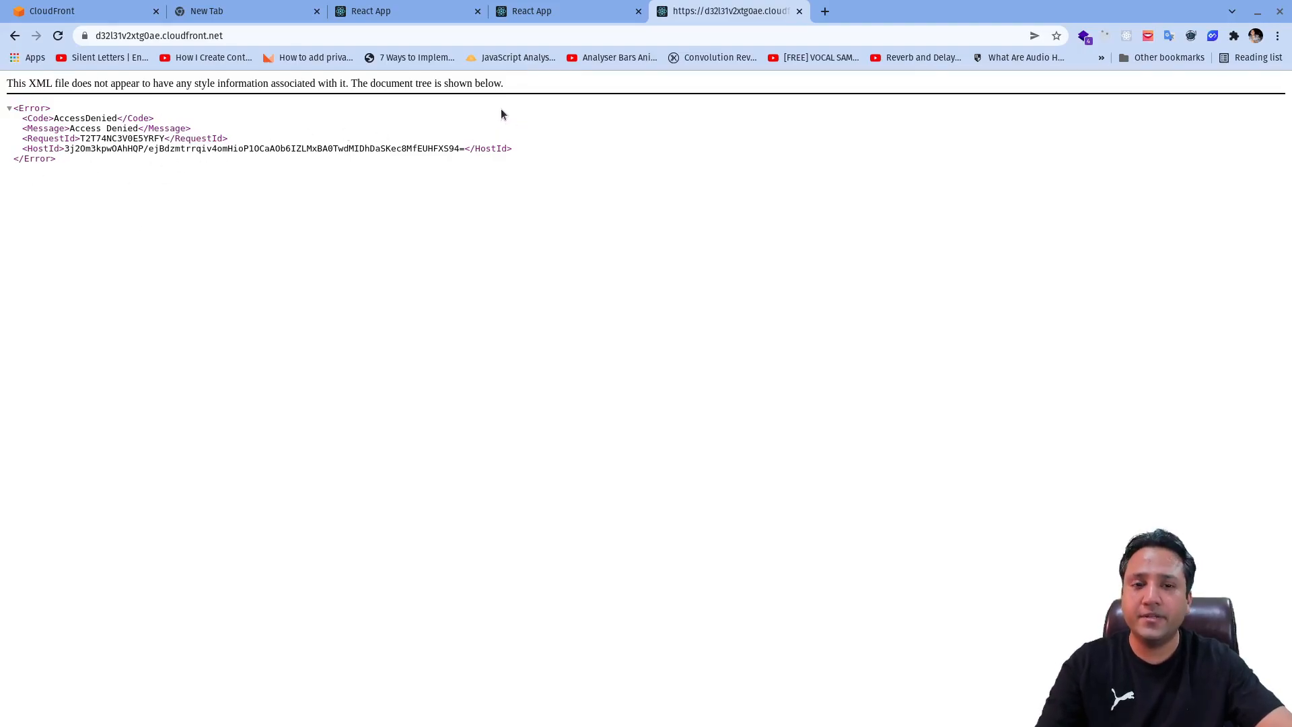
Load the distribution's /index.html path to test the deployed React app.
left_click(354, 28)
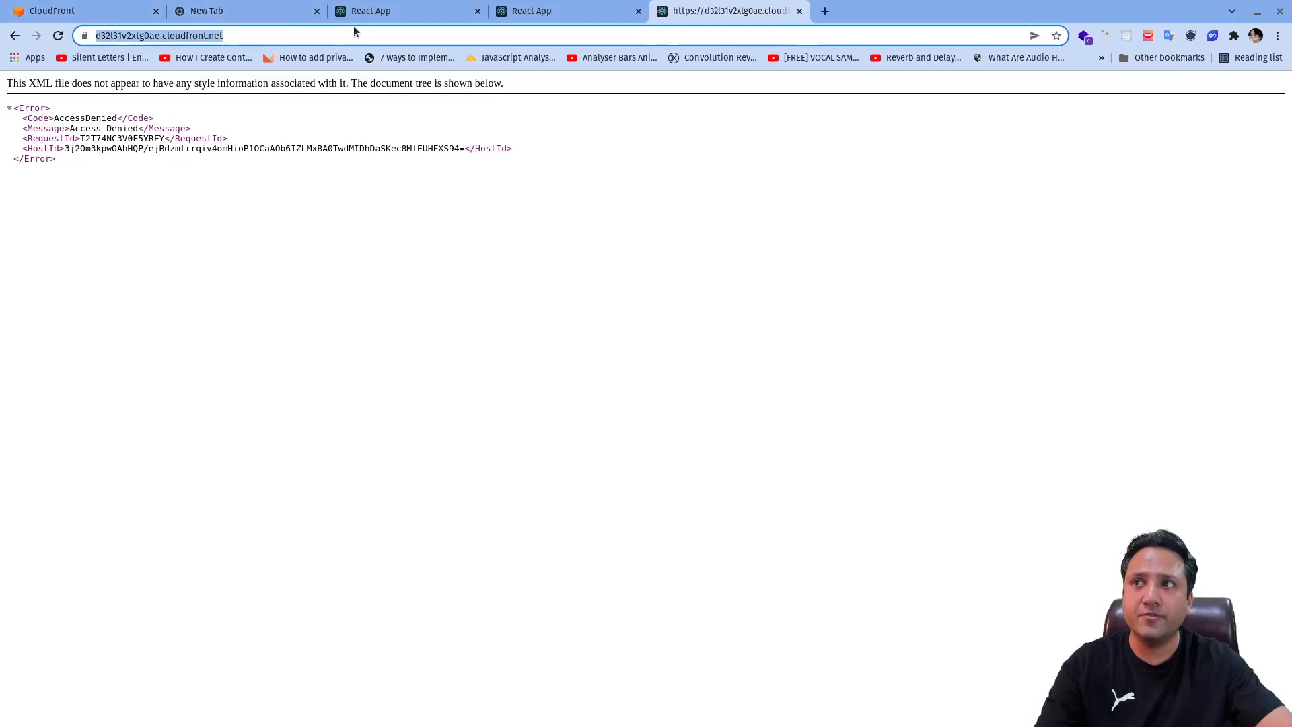
left_click(382, 32)
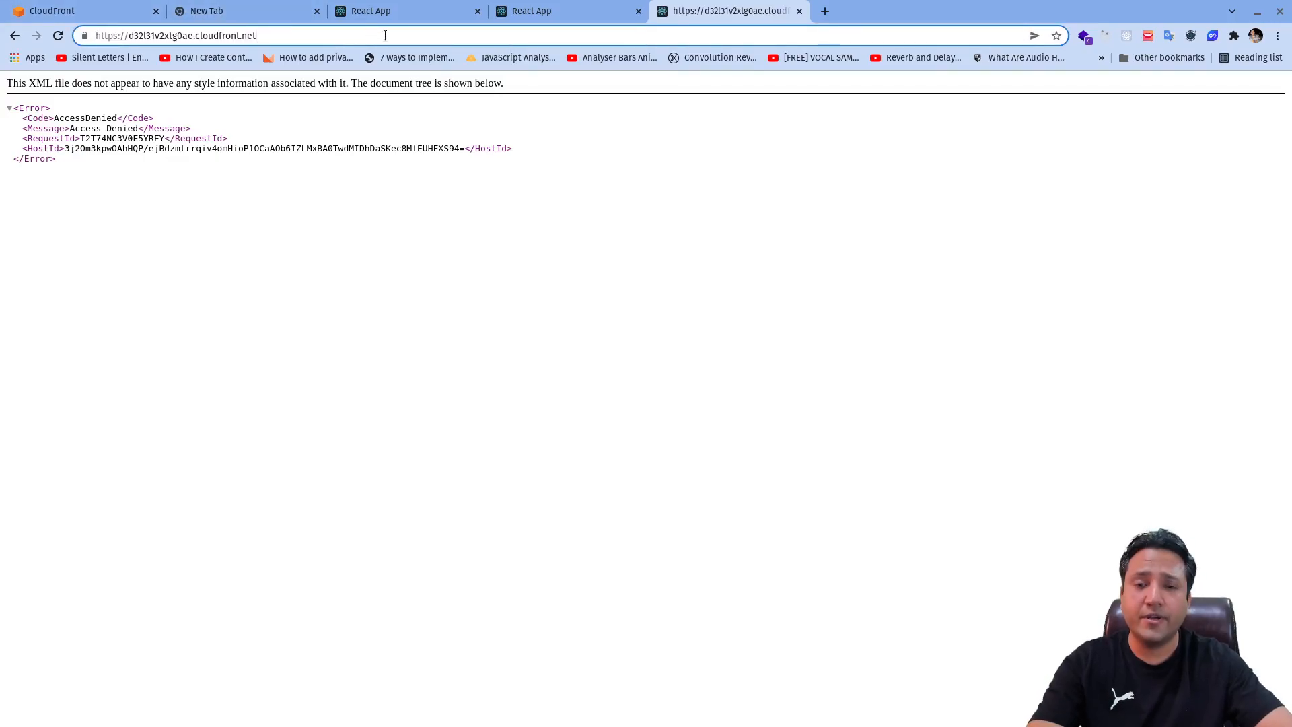
type("/index.ht")
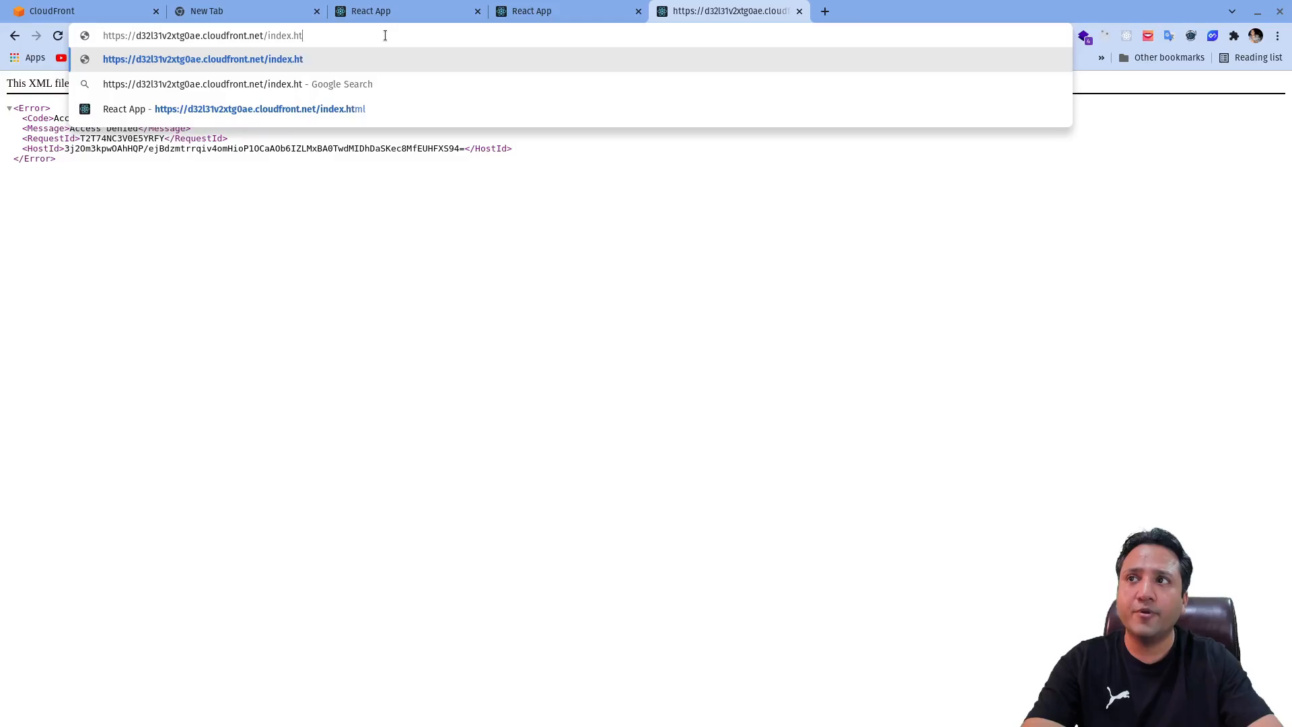
type("ml")
key("Return")
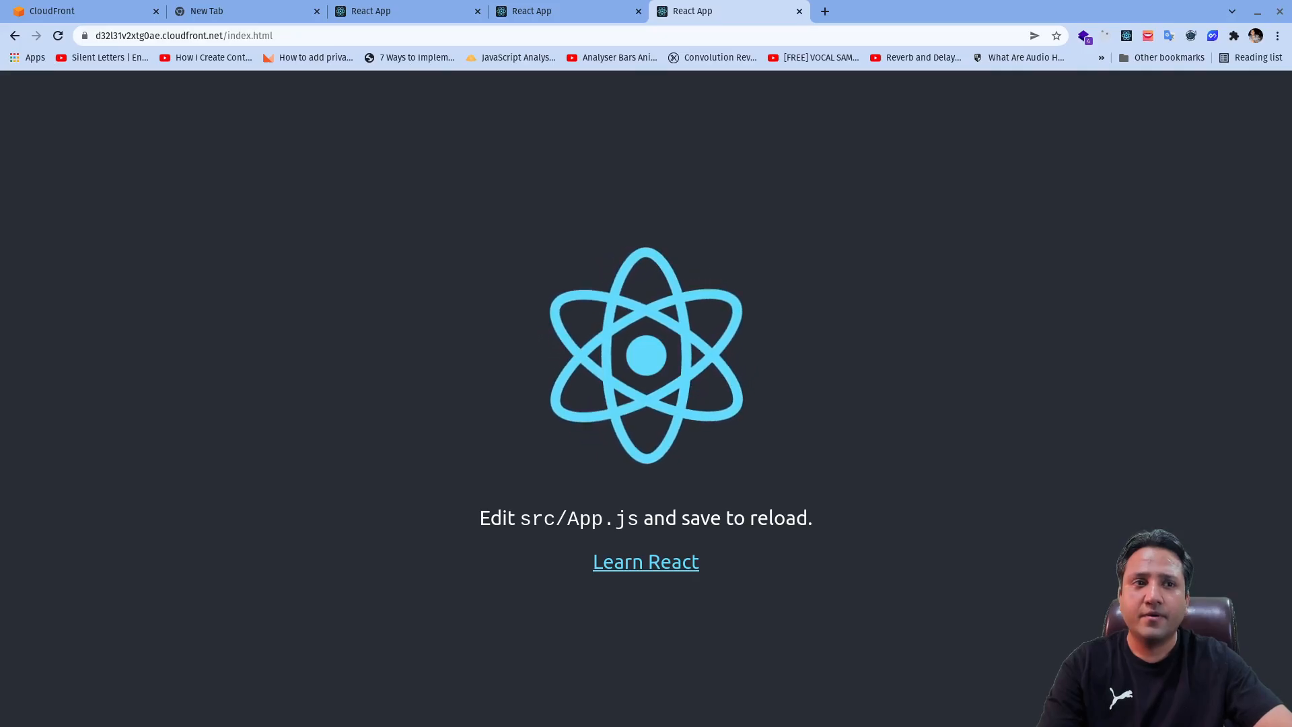
Check the distribution in the CloudFront list and reload the app from its root URL without the index.html path.
left_click(116, 19)
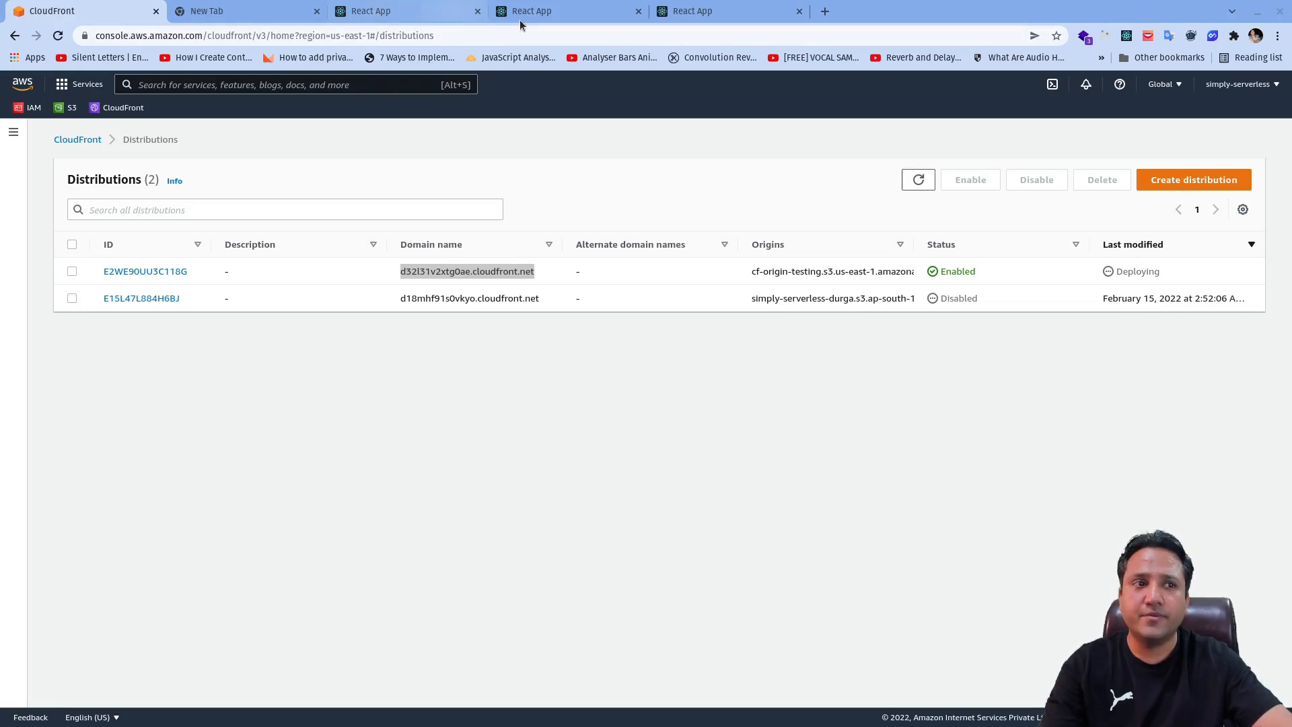
left_click(730, 11)
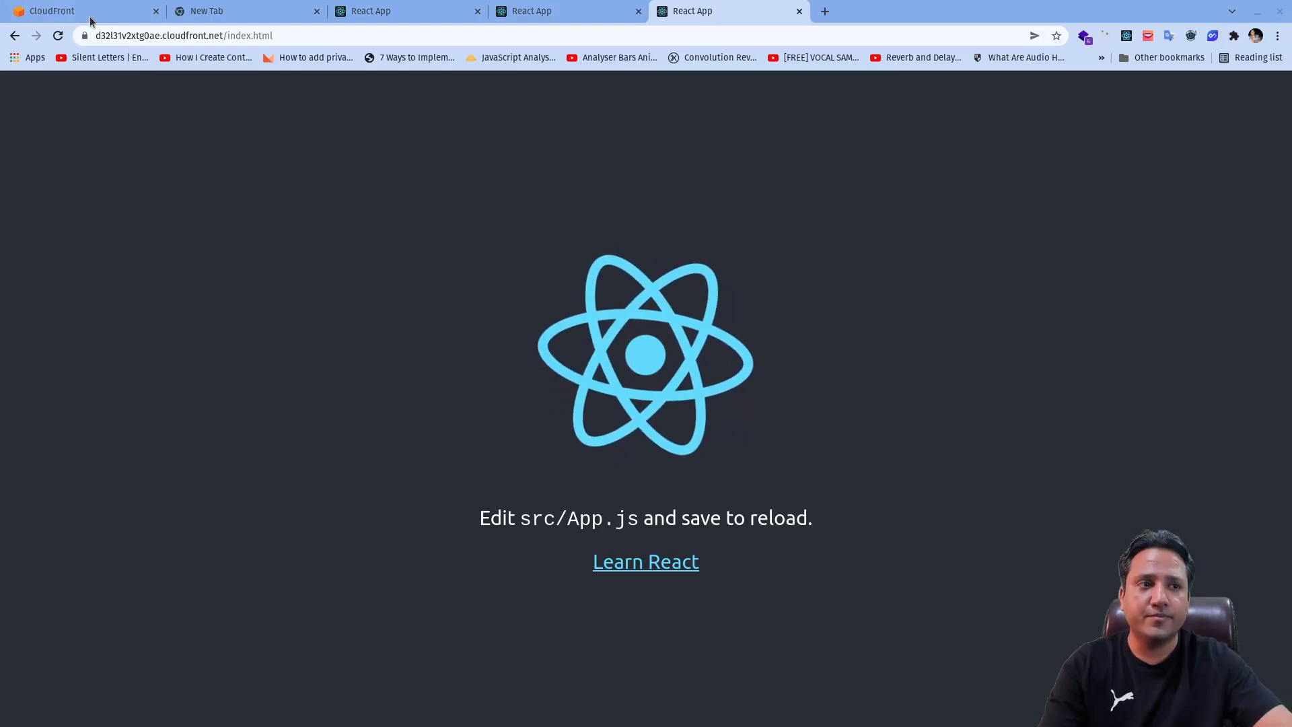
left_click_drag(228, 38, 362, 47)
key("BackSpace")
key("BackSpace")
key("Return")
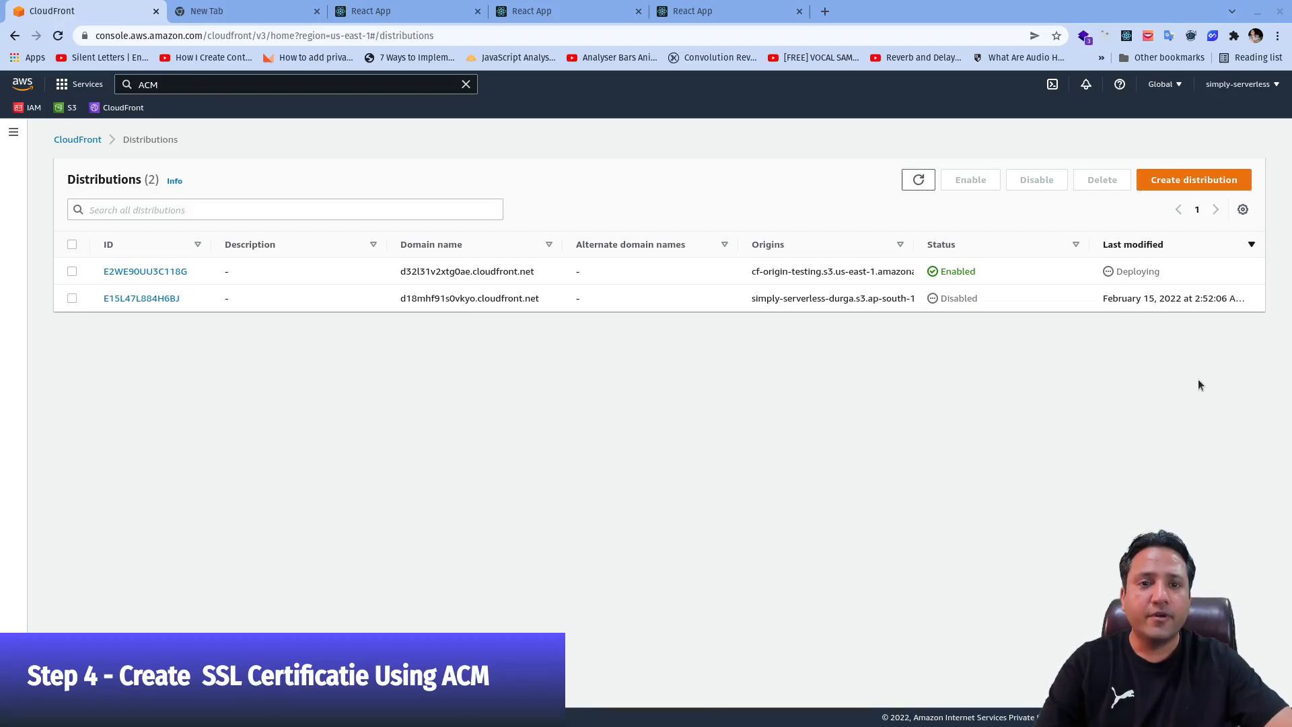
Search the AWS services for ACM and open Certificate Manager.
left_click(254, 83)
type("ACM")
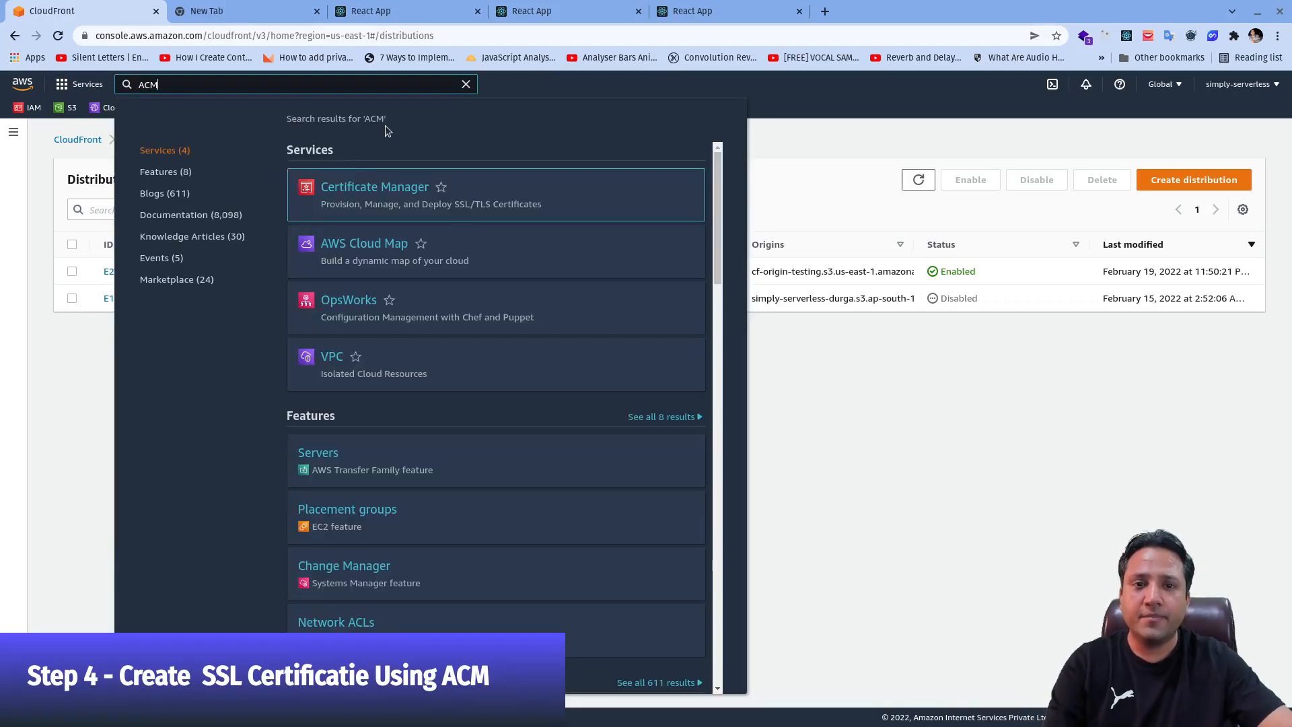
left_click(405, 193)
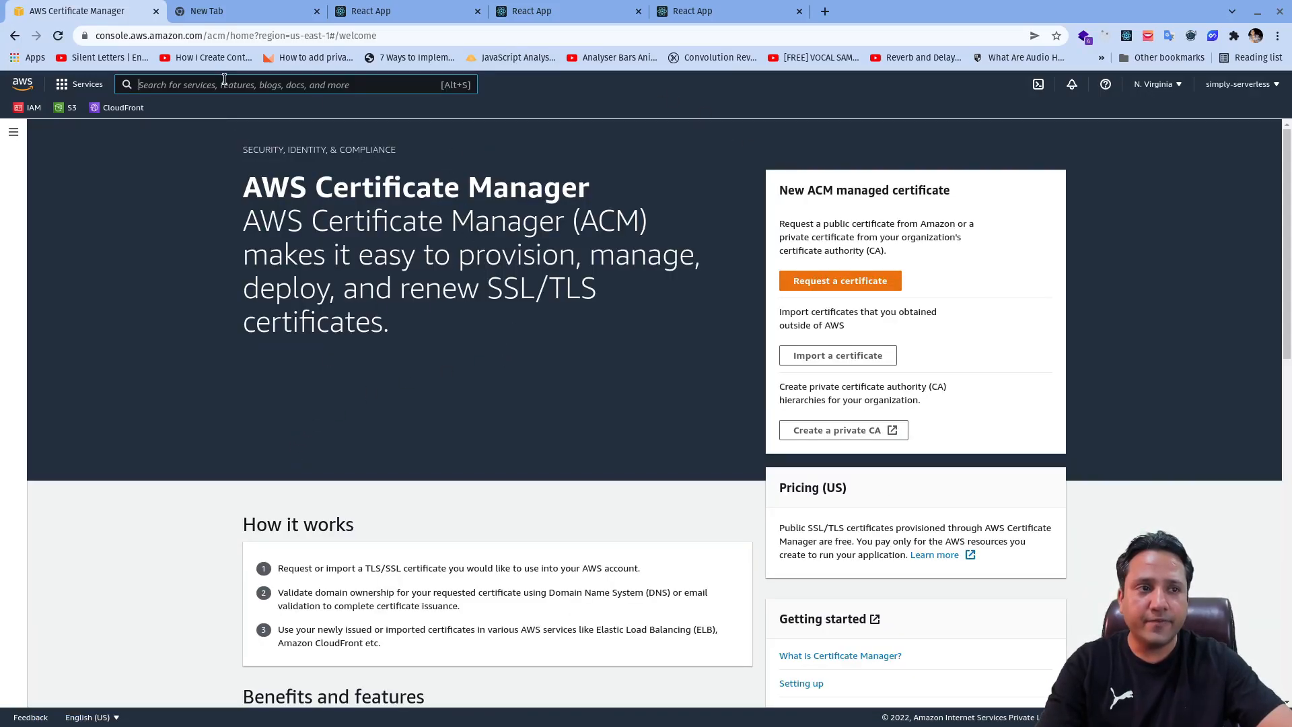
Open the simply-serverless.com hosted zone in Route 53 and copy its domain name from the NS record.
type("Route 53")
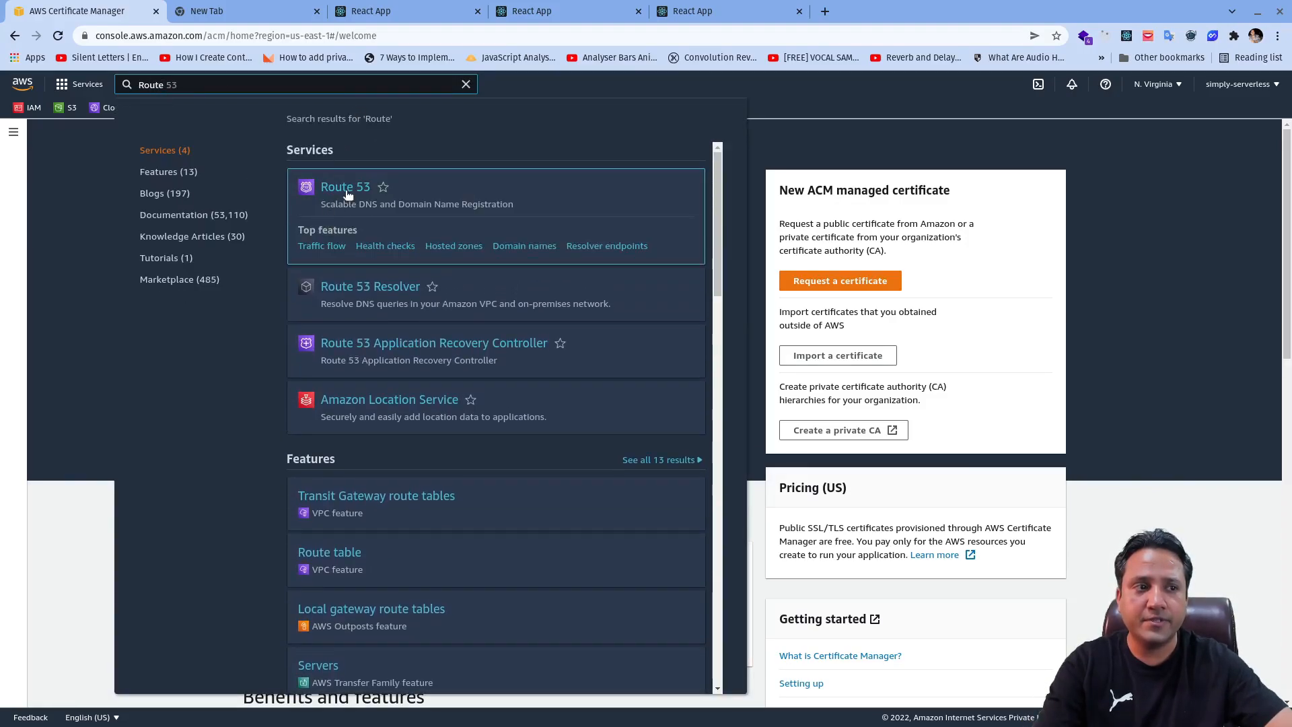
left_click(351, 187)
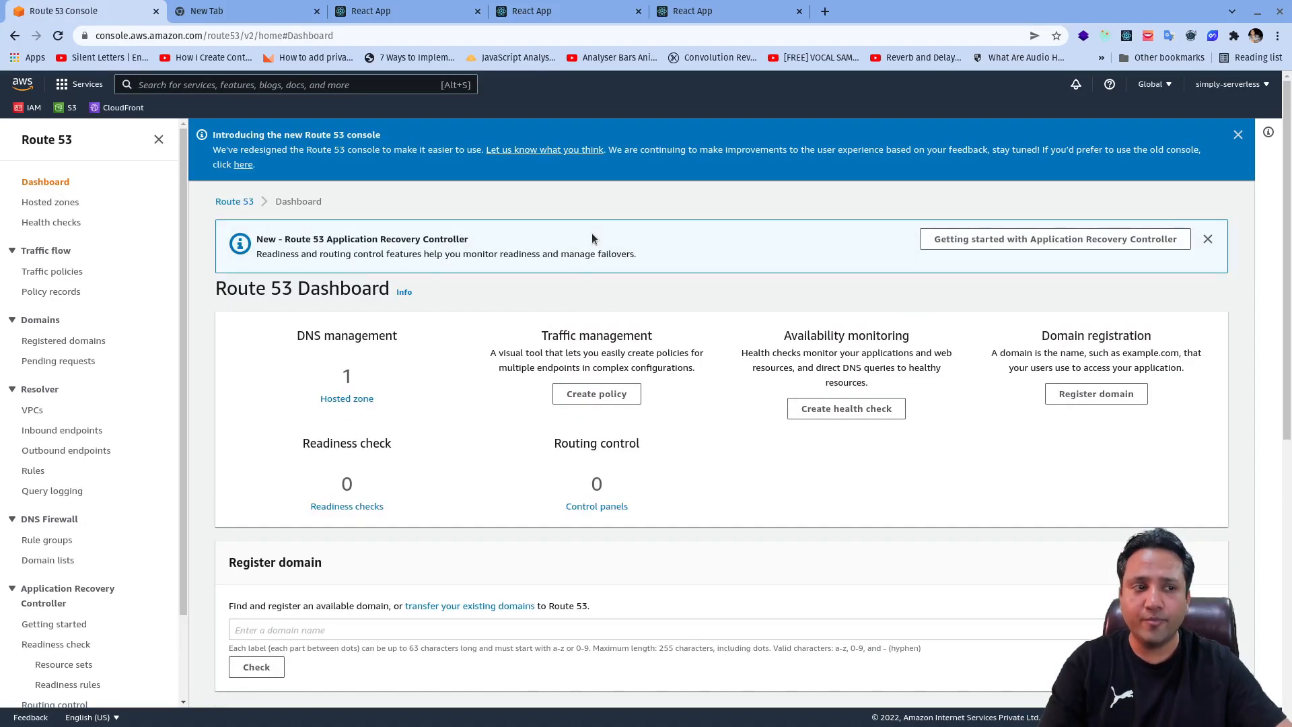
left_click(56, 203)
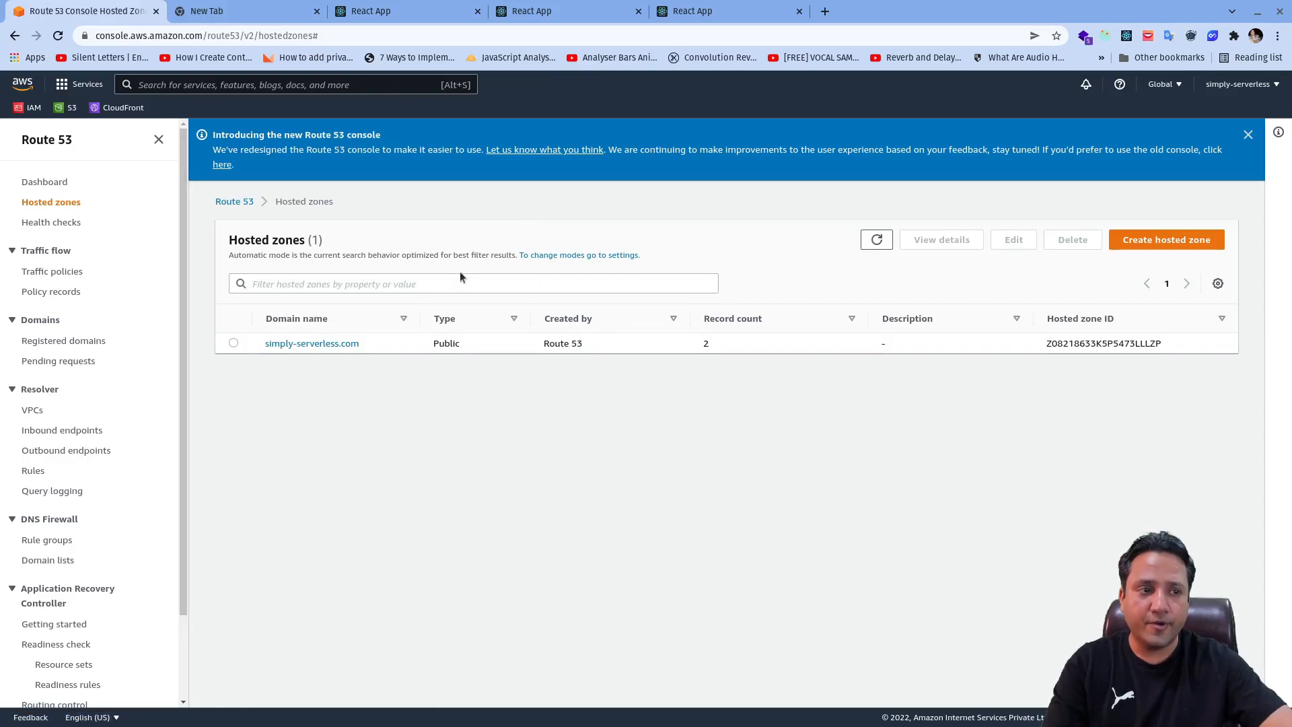
left_click(290, 345)
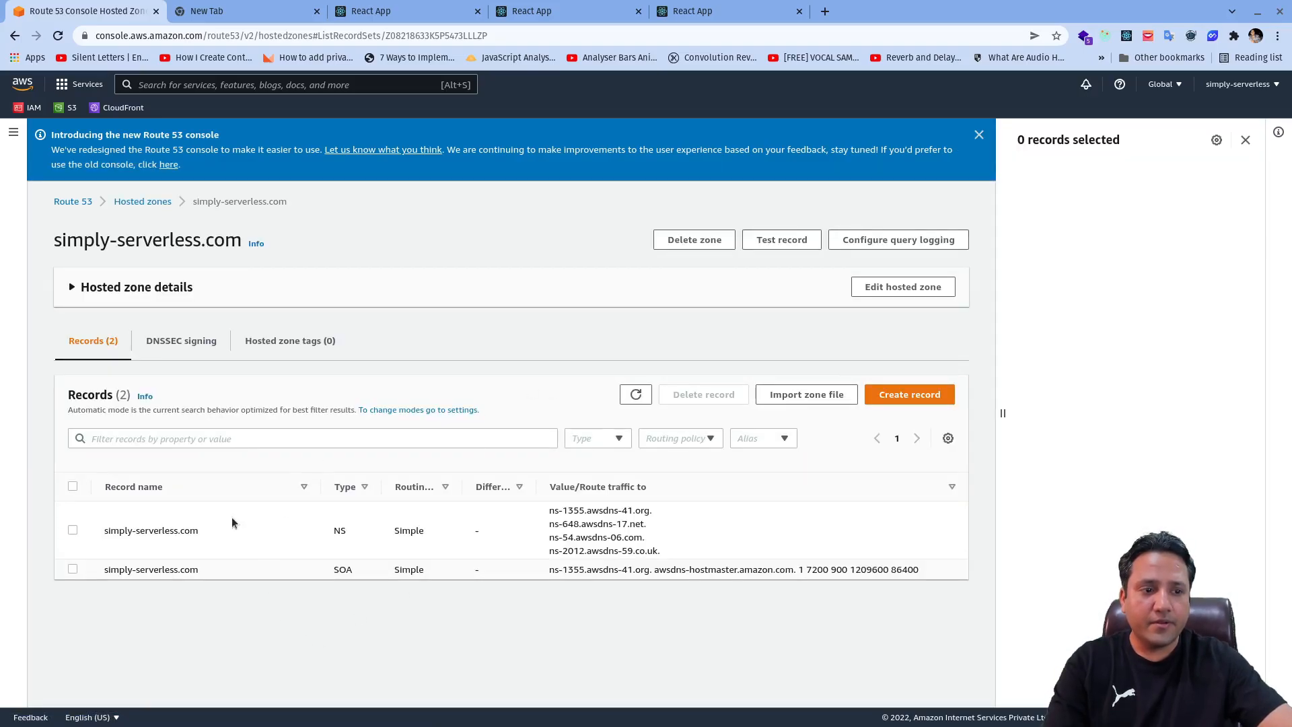
left_click_drag(221, 527, 99, 517)
key("ctrl+c")
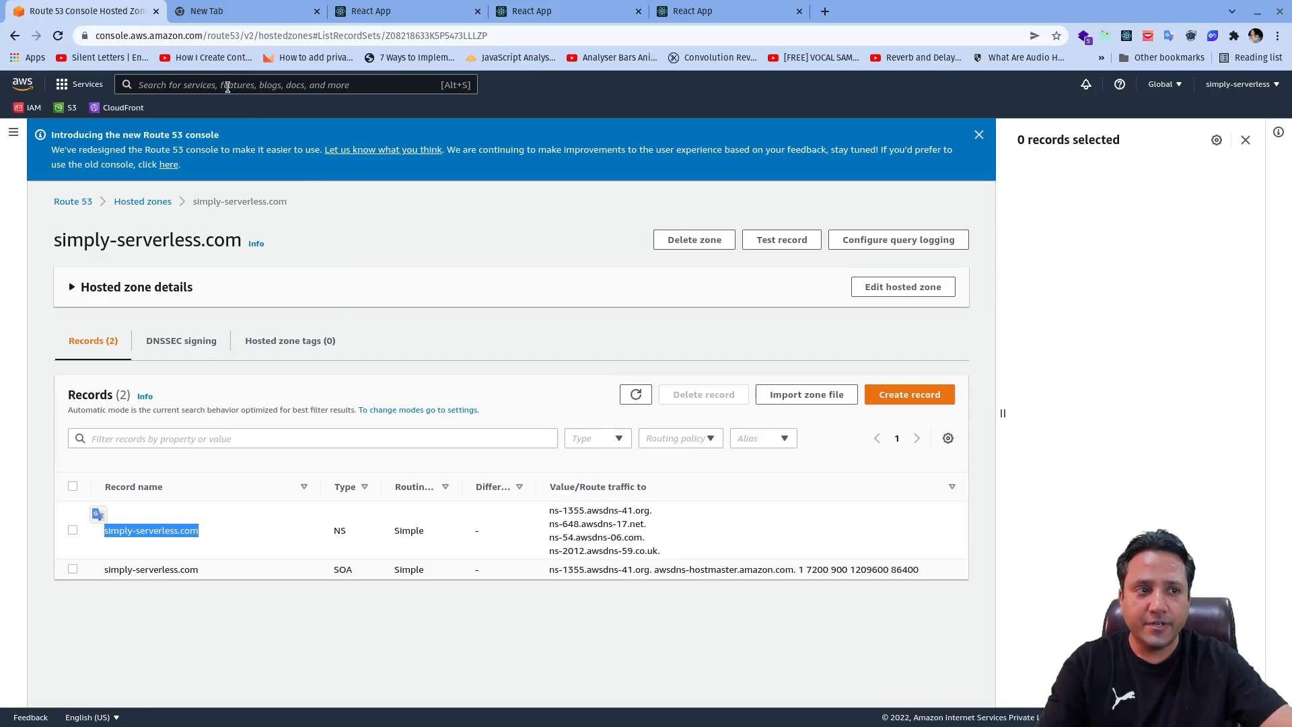
Return to AWS Certificate Manager by searching the AWS services for ACM.
left_click(228, 88)
left_click(296, 60)
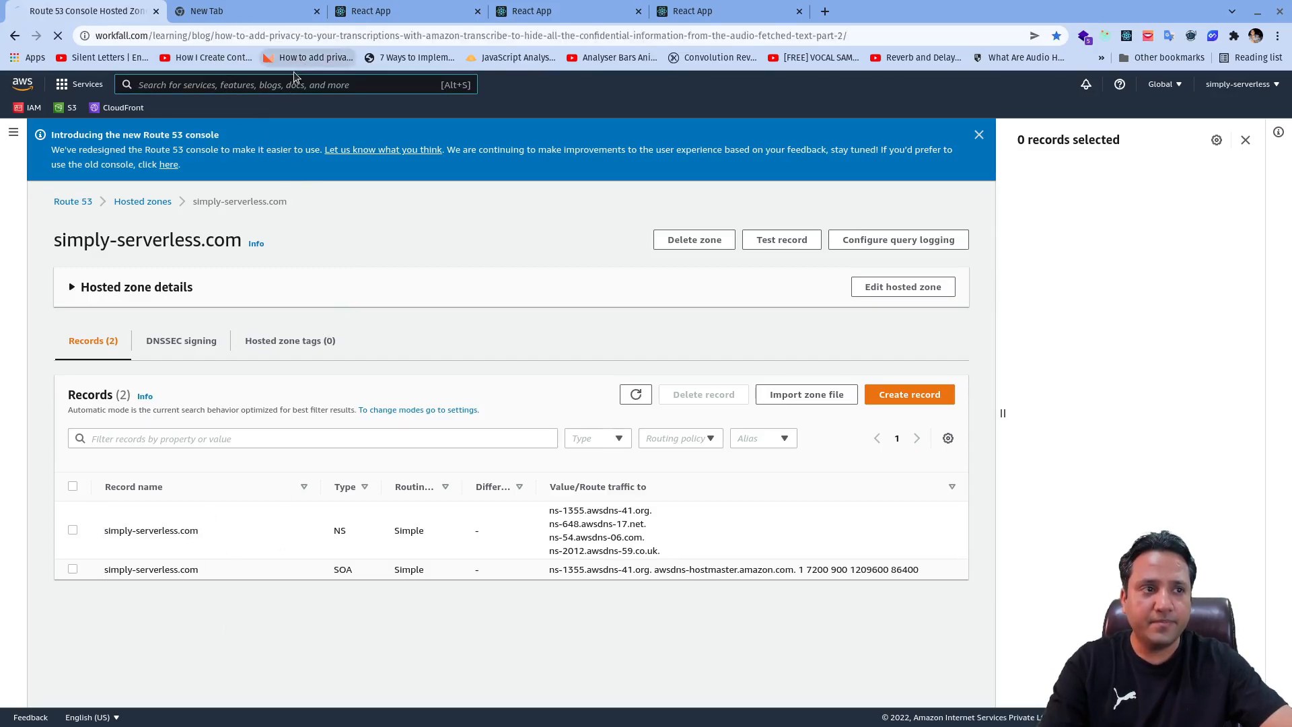
key("alt+Left")
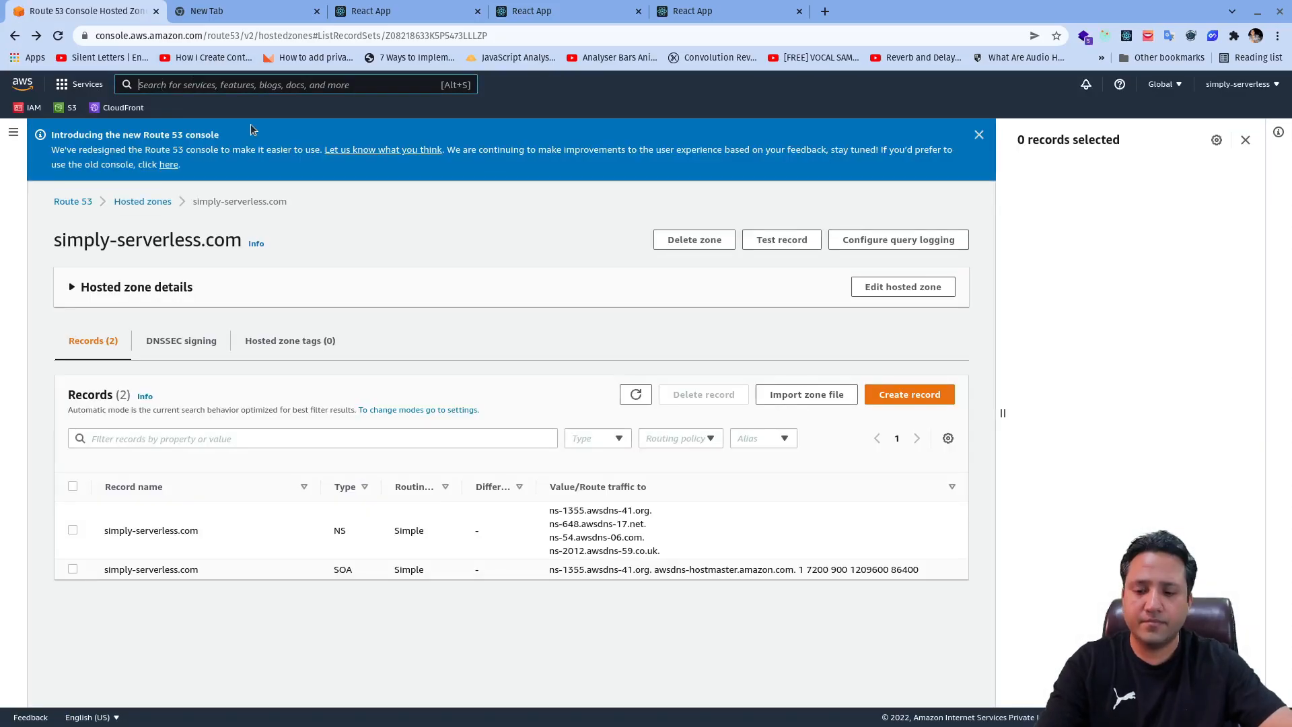
type("ACM")
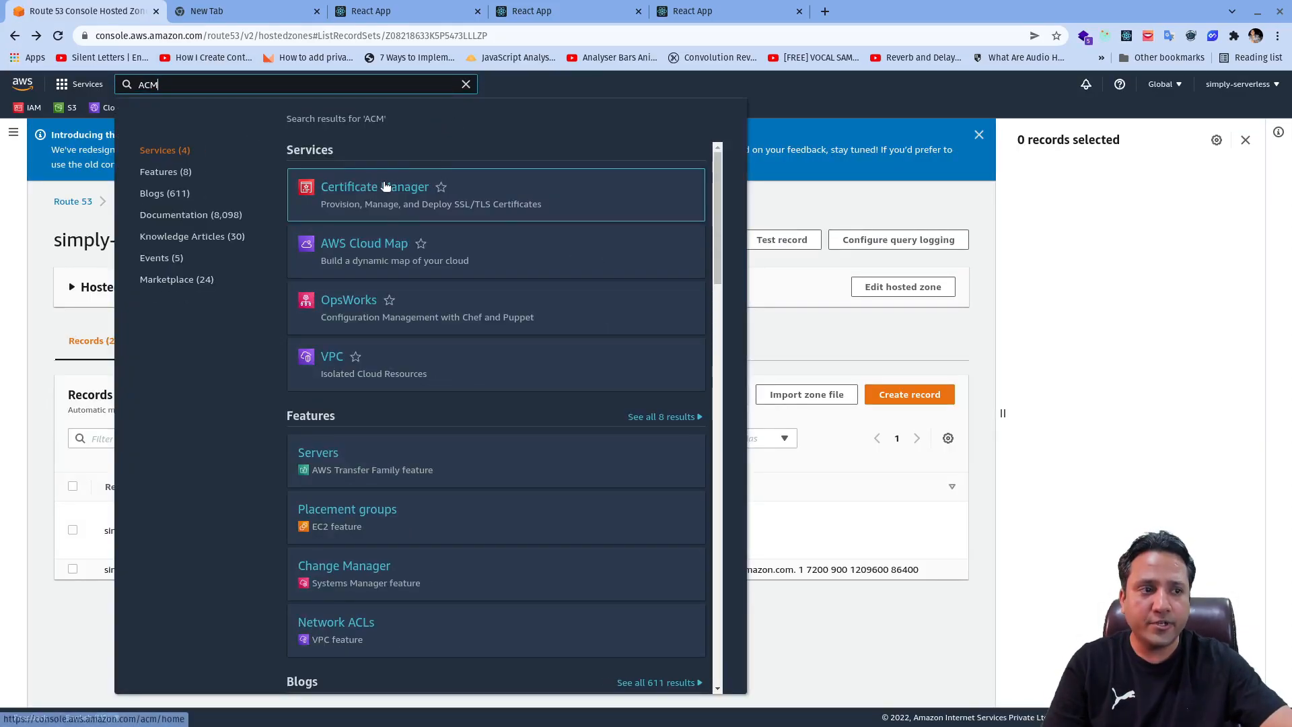
left_click(384, 186)
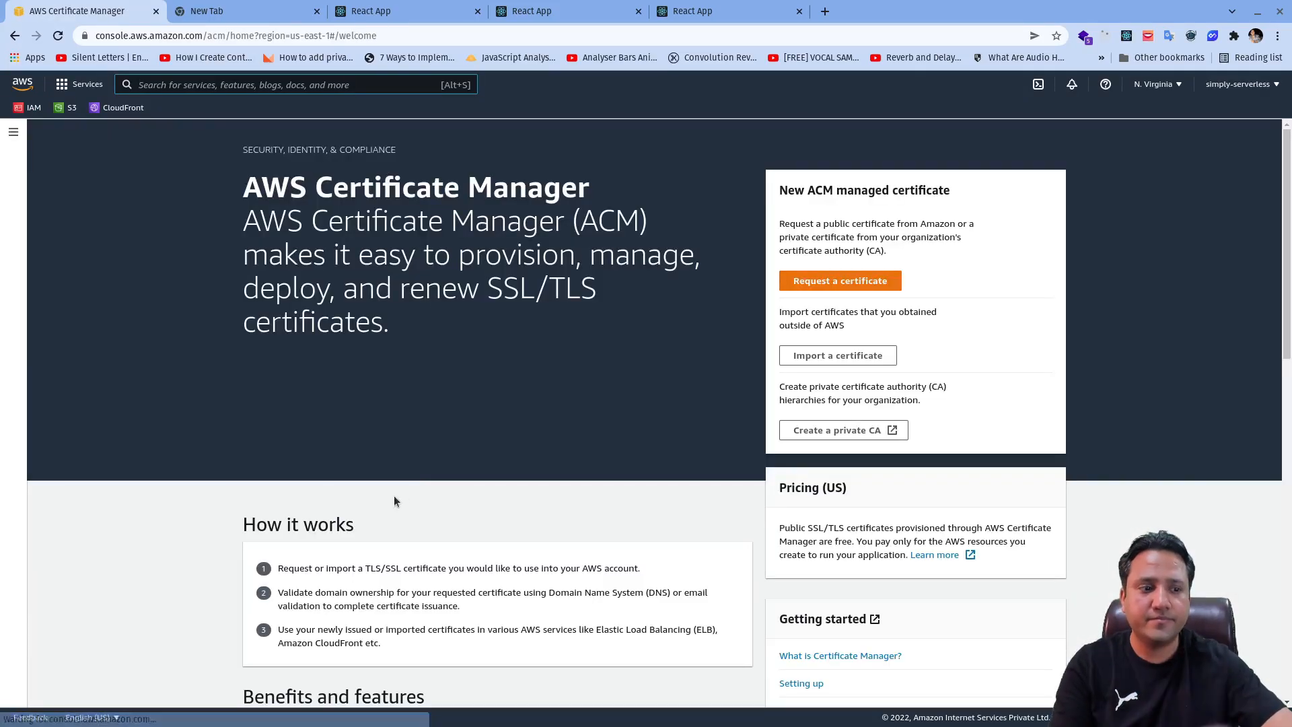
Start a public certificate request and enter simply-serverless.com as the fully qualified domain name.
left_click(849, 283)
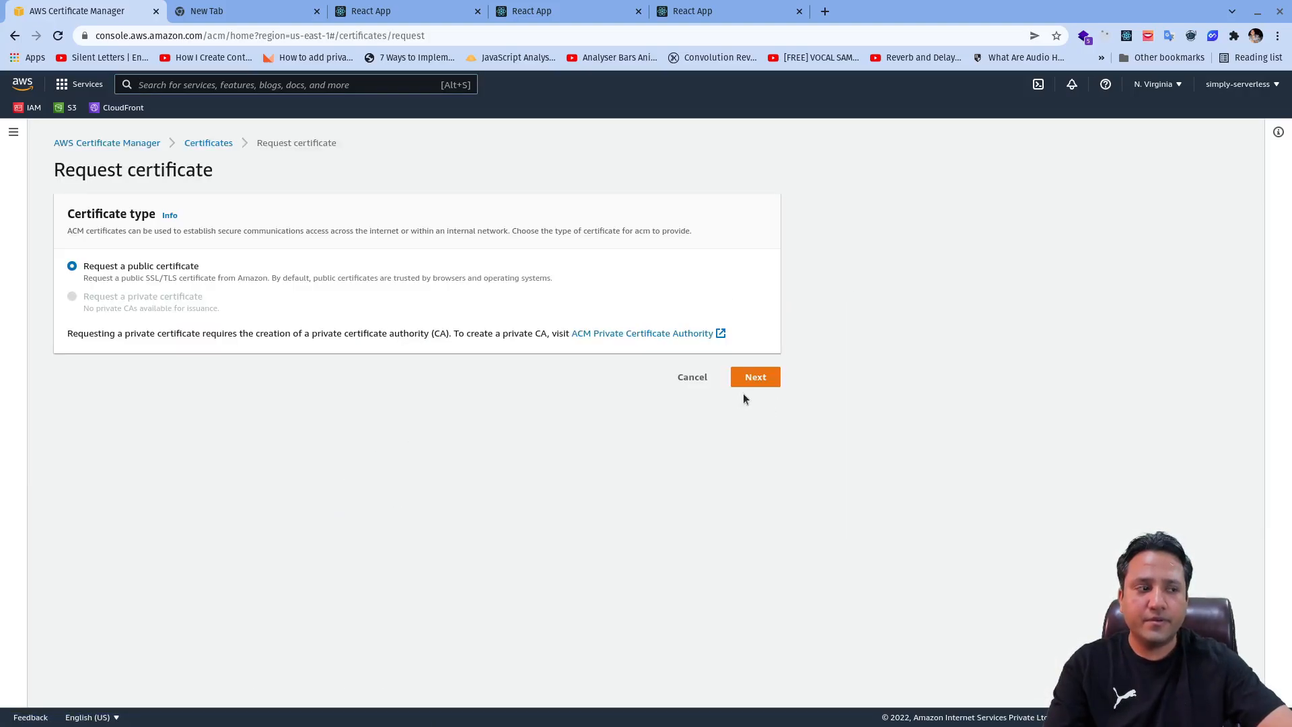
left_click(754, 377)
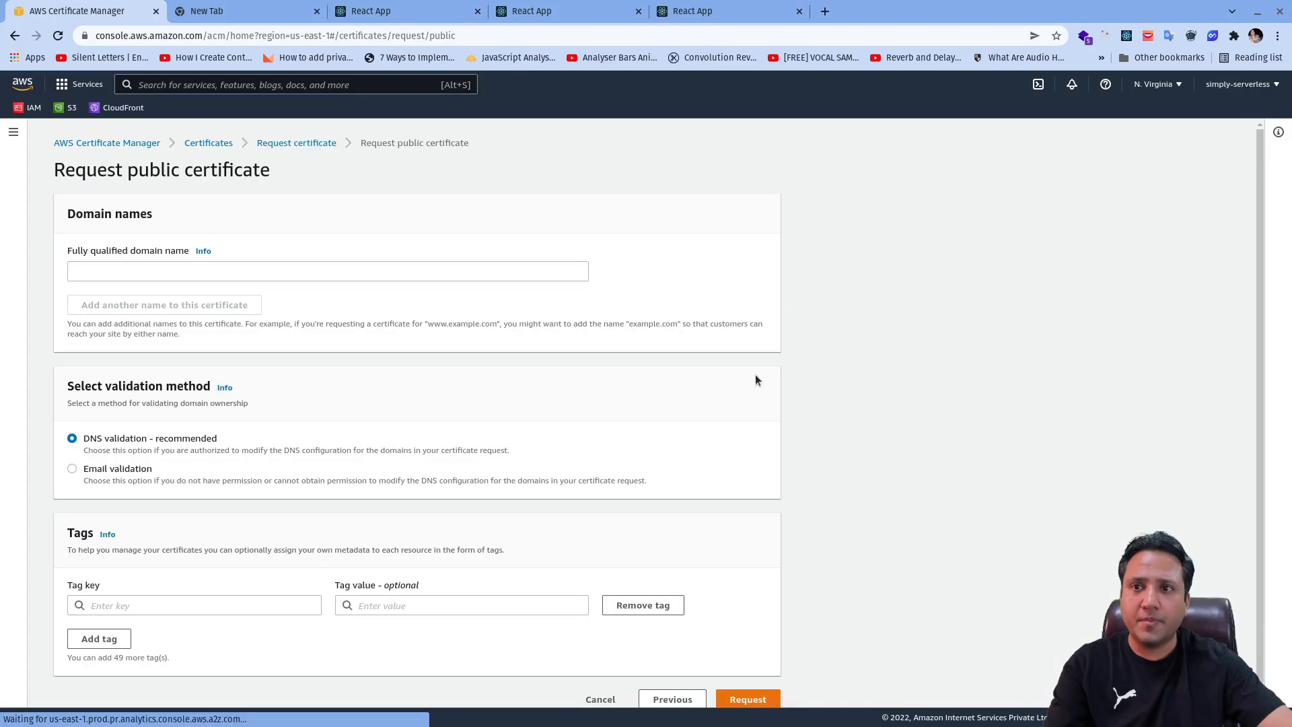
left_click(133, 267)
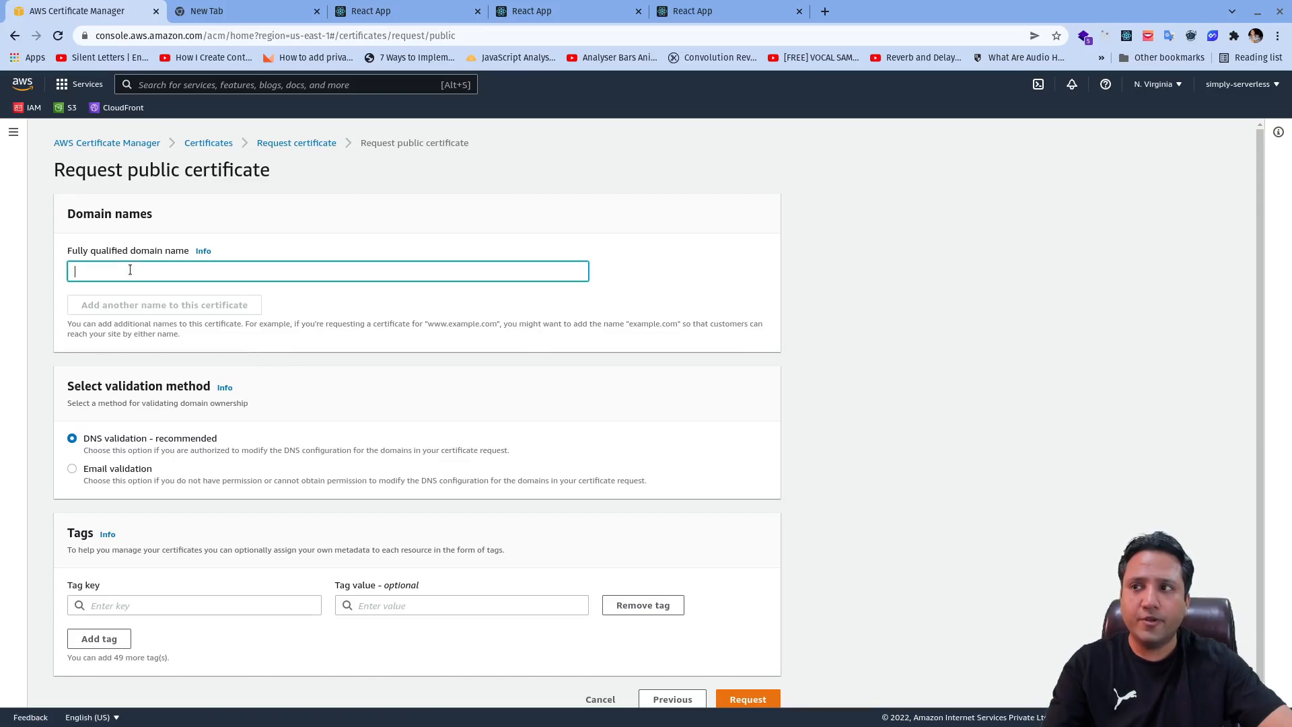
key("ctrl+v")
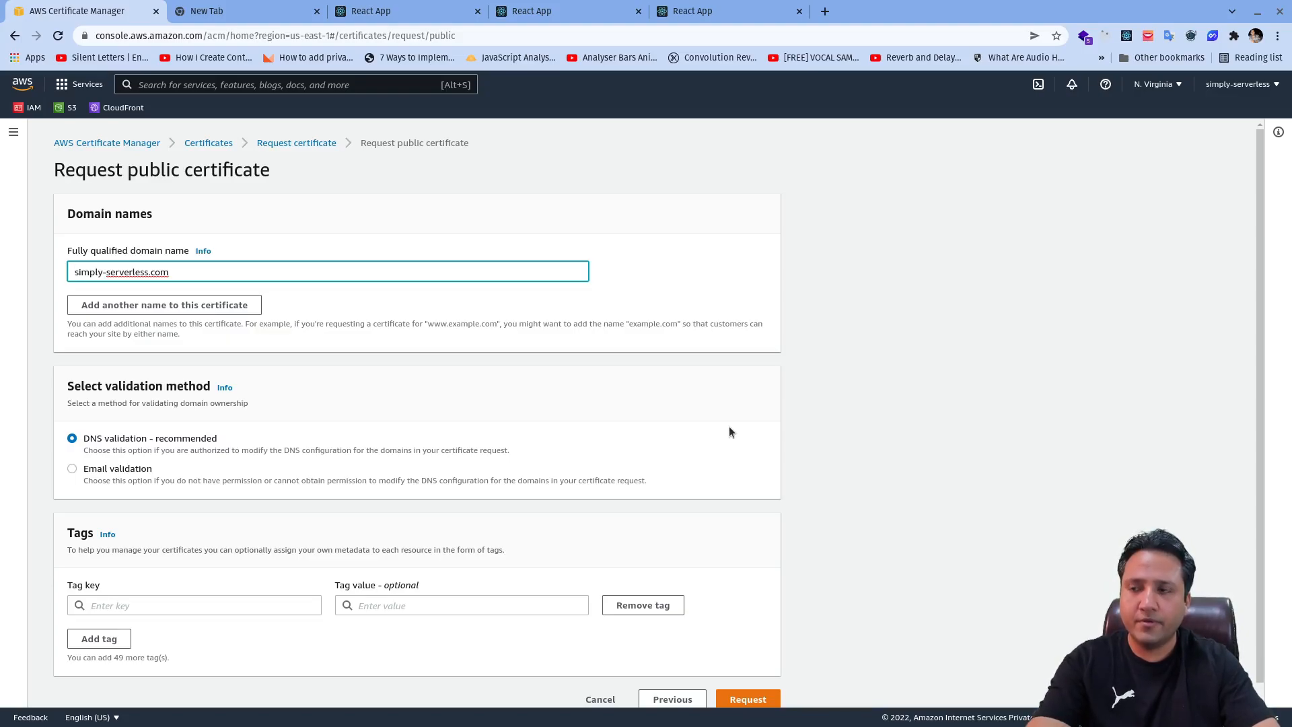
Change the fully qualified domain name to cf.simply-serverless.com and submit the certificate request with DNS validation.
key("Home")
type("cf.")
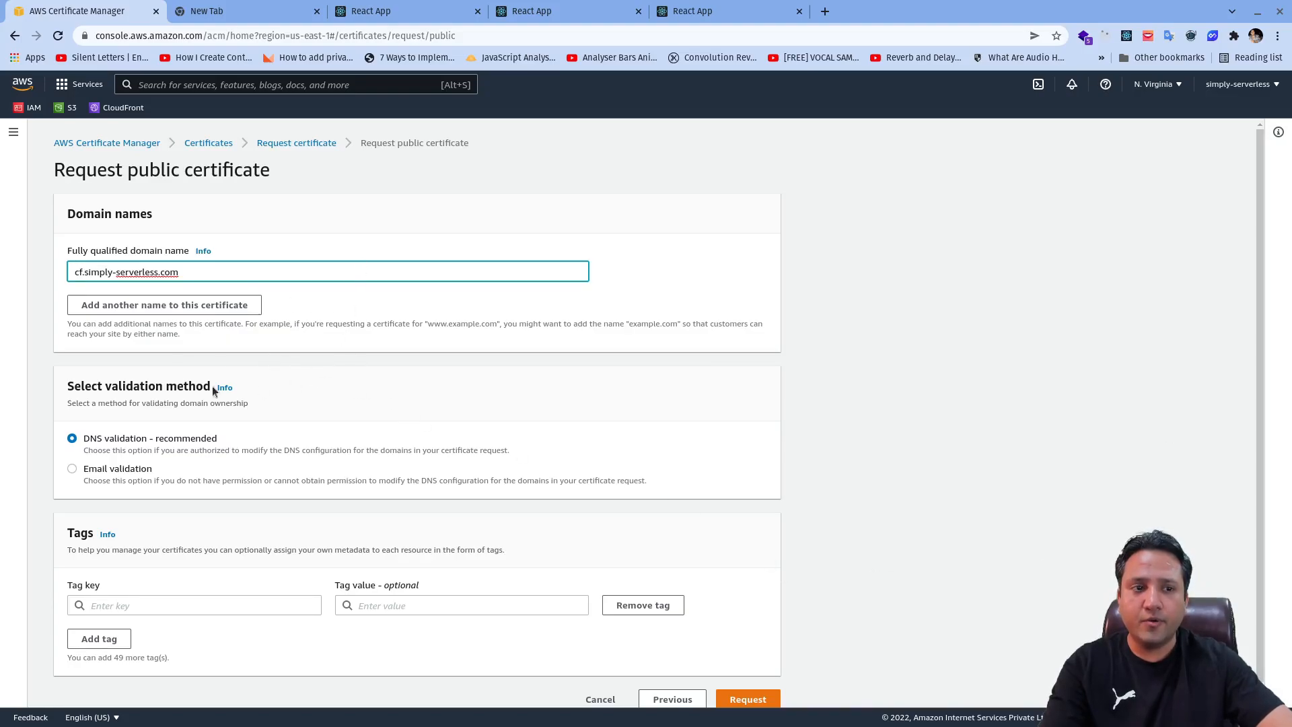
scroll(259, 346, "down", 1)
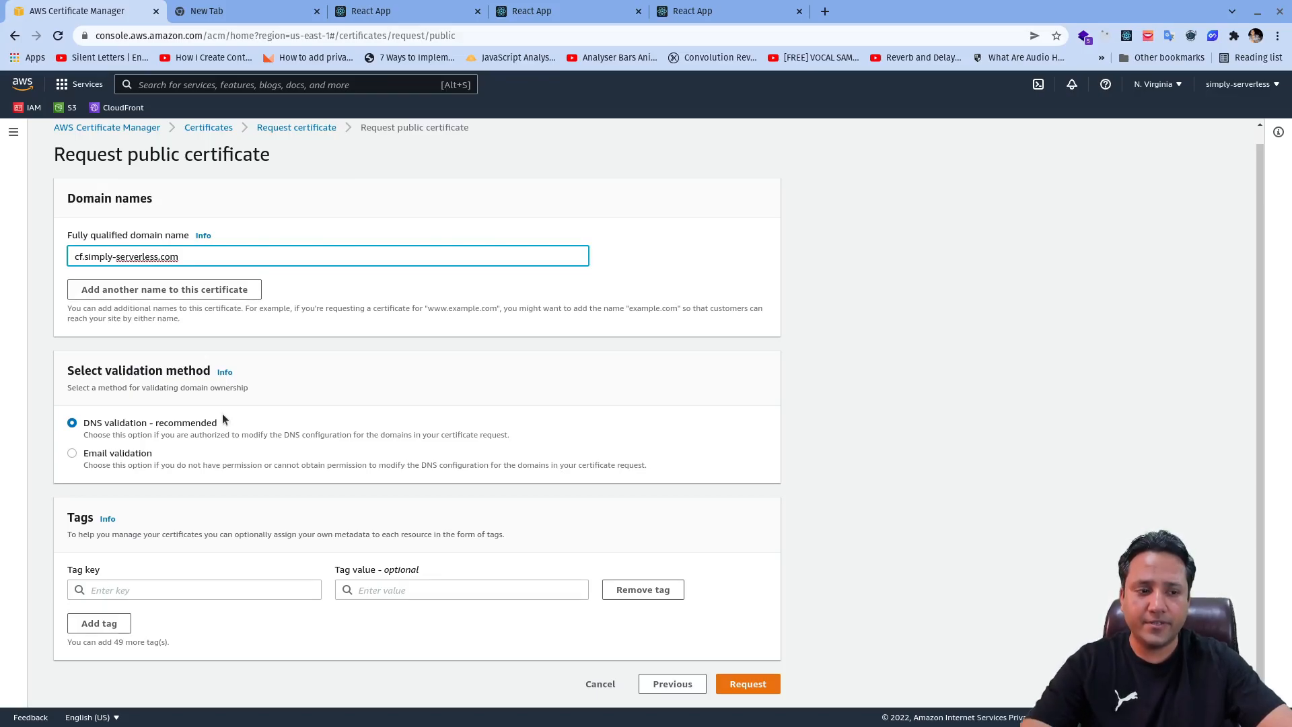
left_click(765, 684)
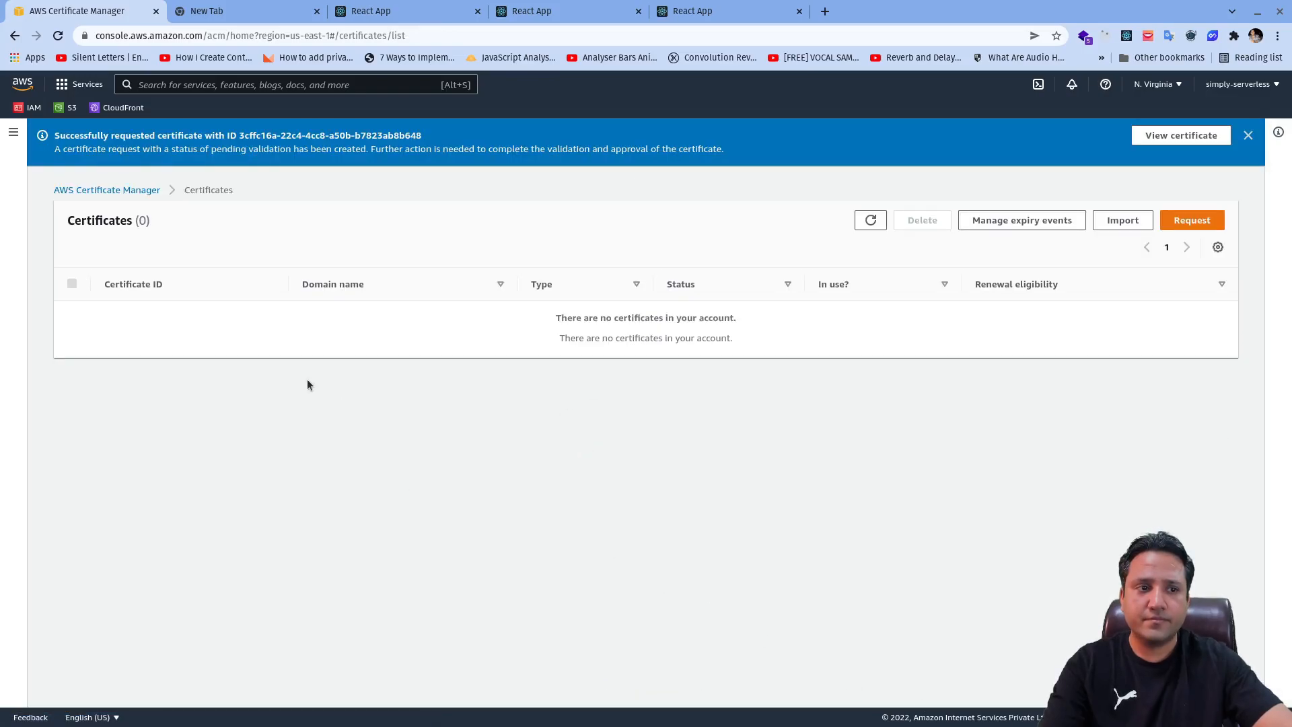
Refresh the certificate list, open the cf.simply-serverless.com certificate and create its DNS validation records in Route 53.
left_click(871, 220)
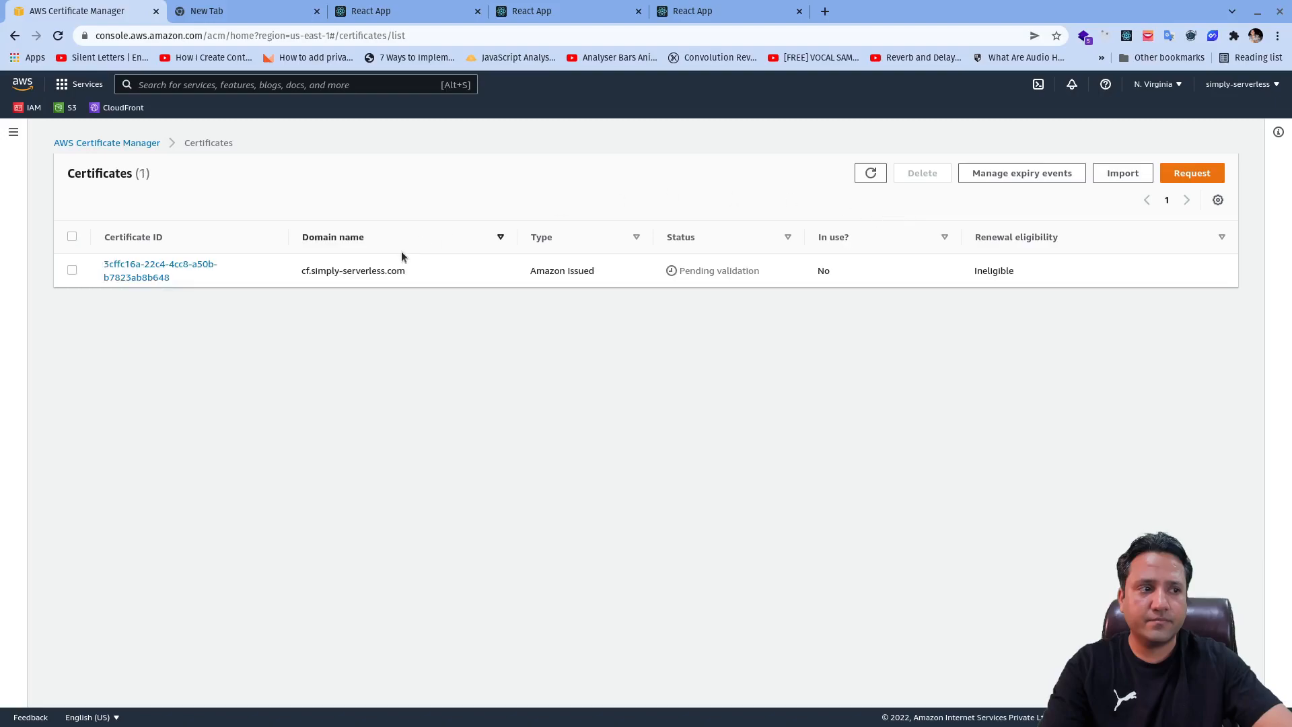
left_click(148, 270)
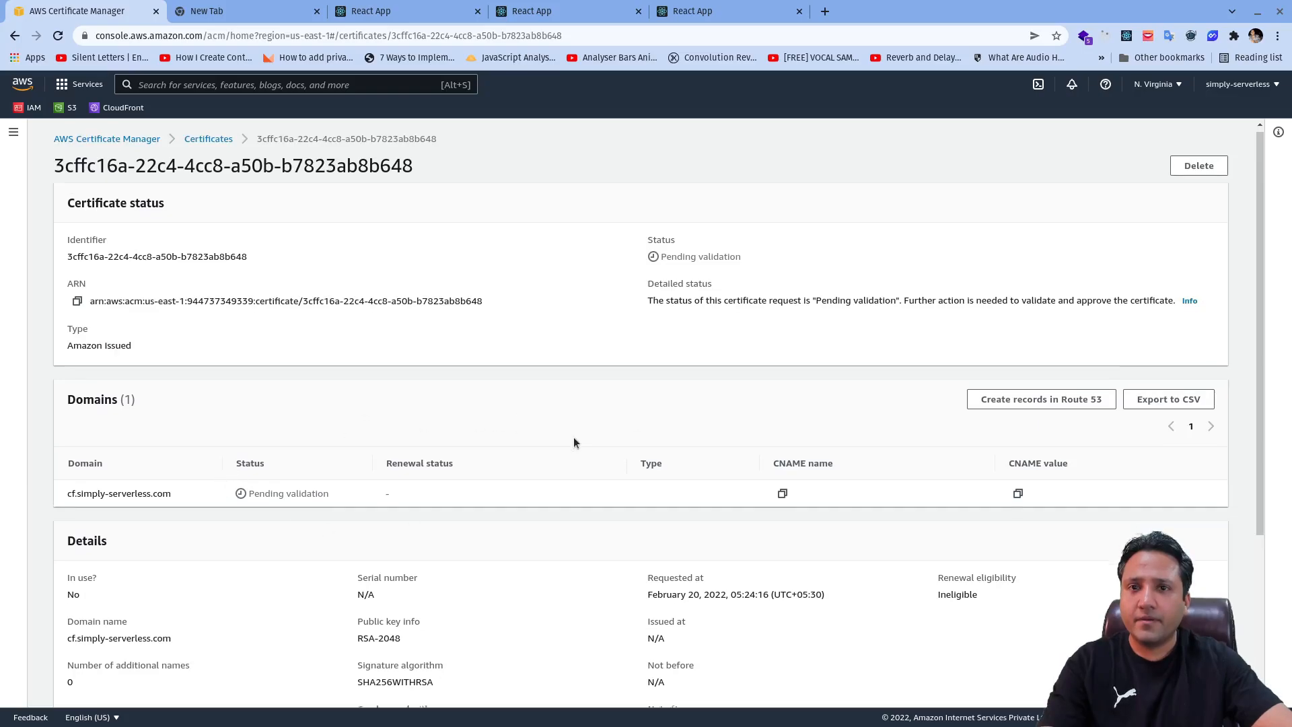
scroll(574, 438, "down", 2)
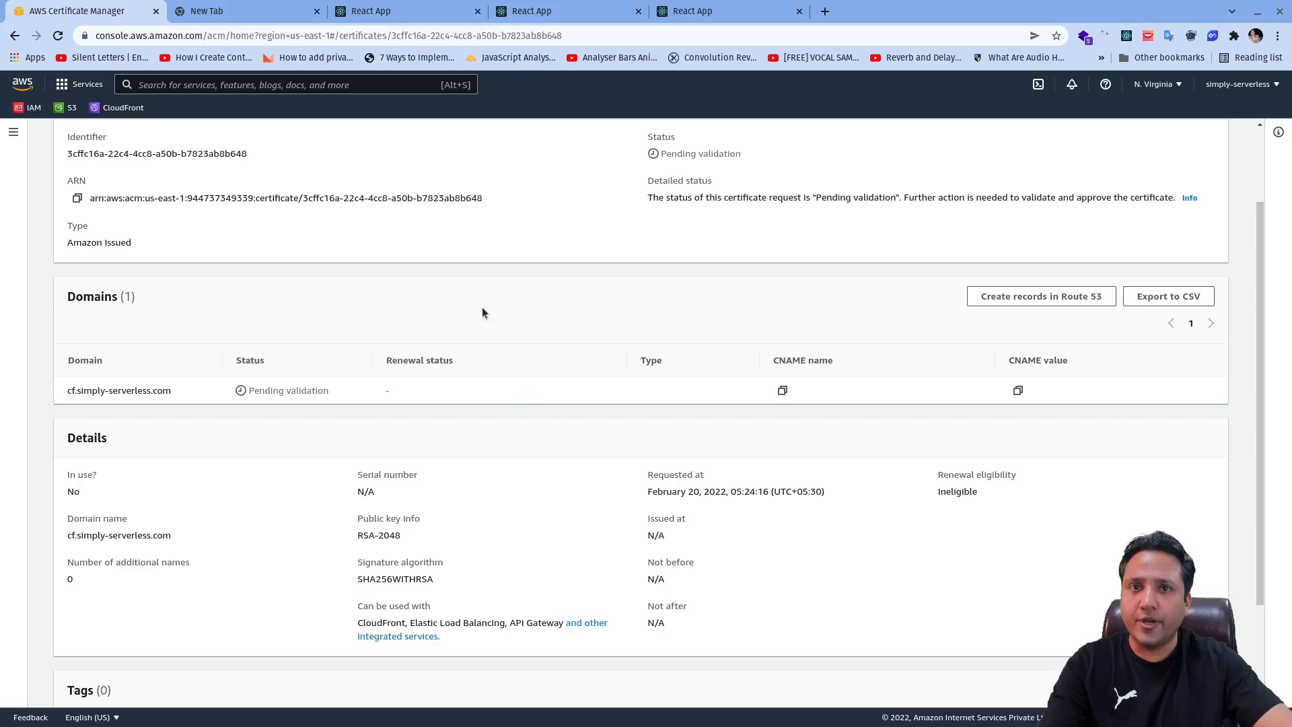
left_click(1017, 297)
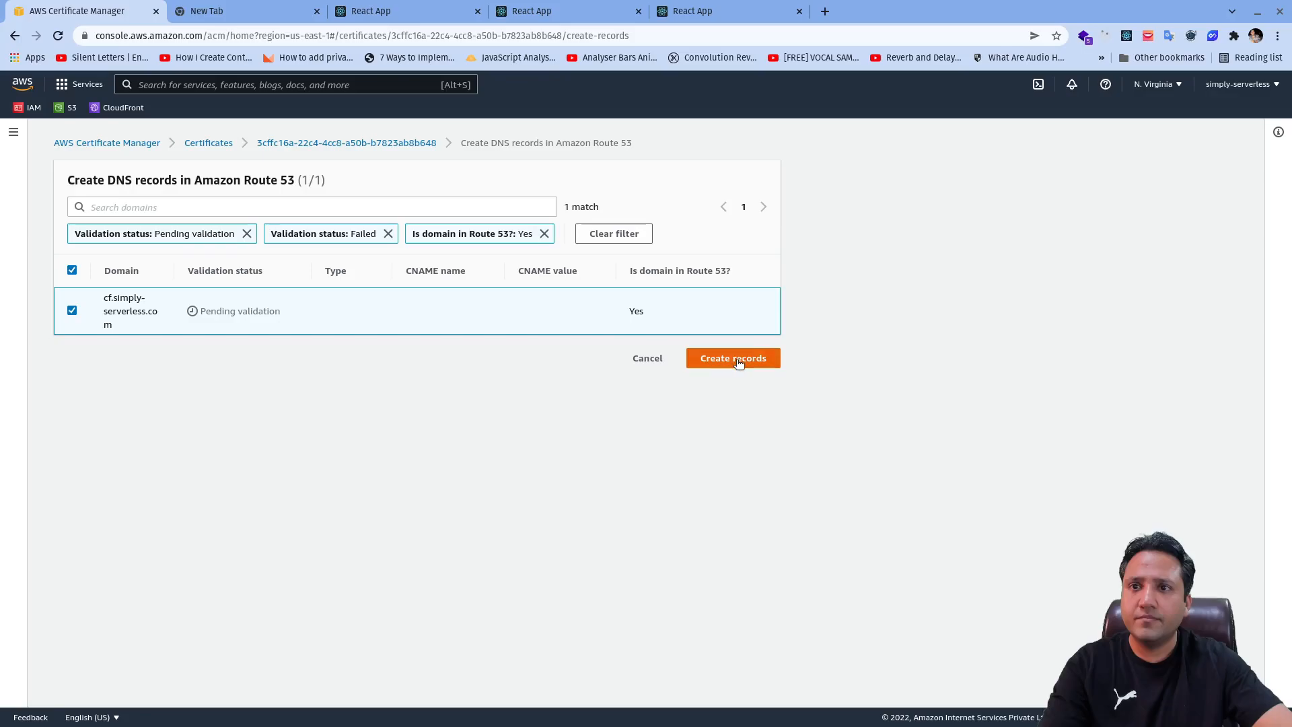
left_click(57, 35)
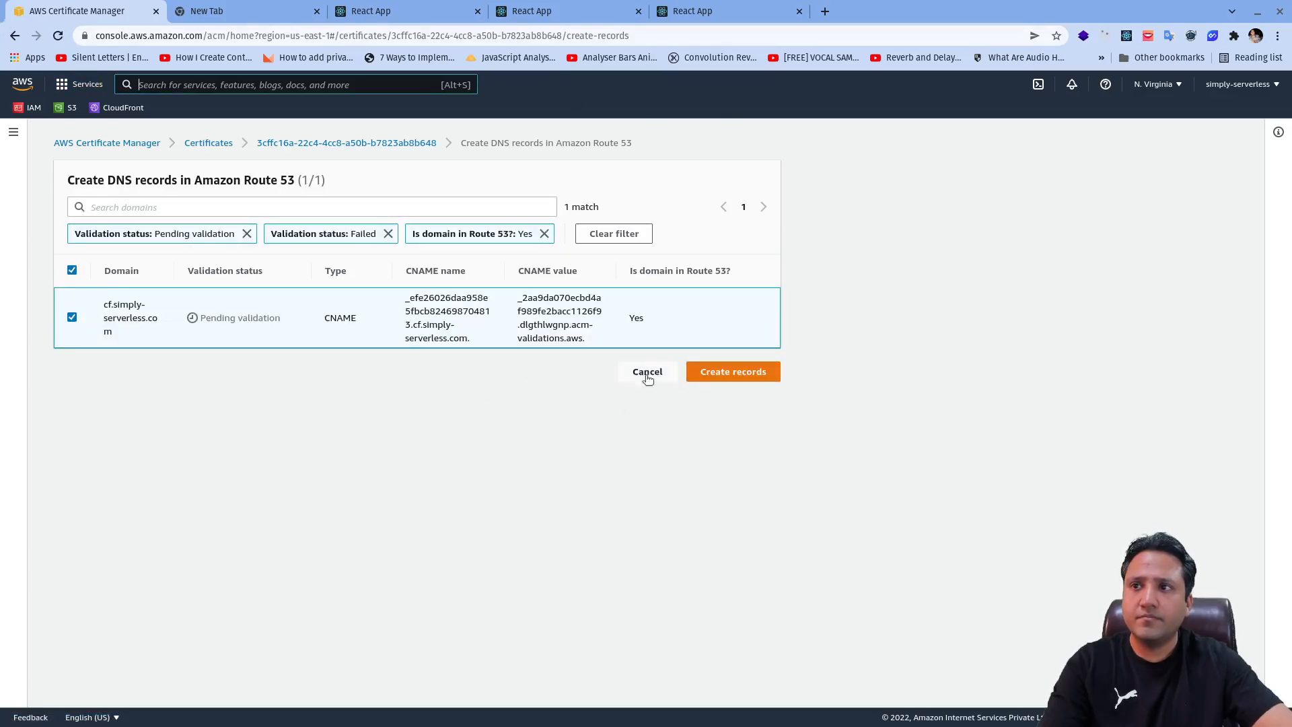
left_click(727, 372)
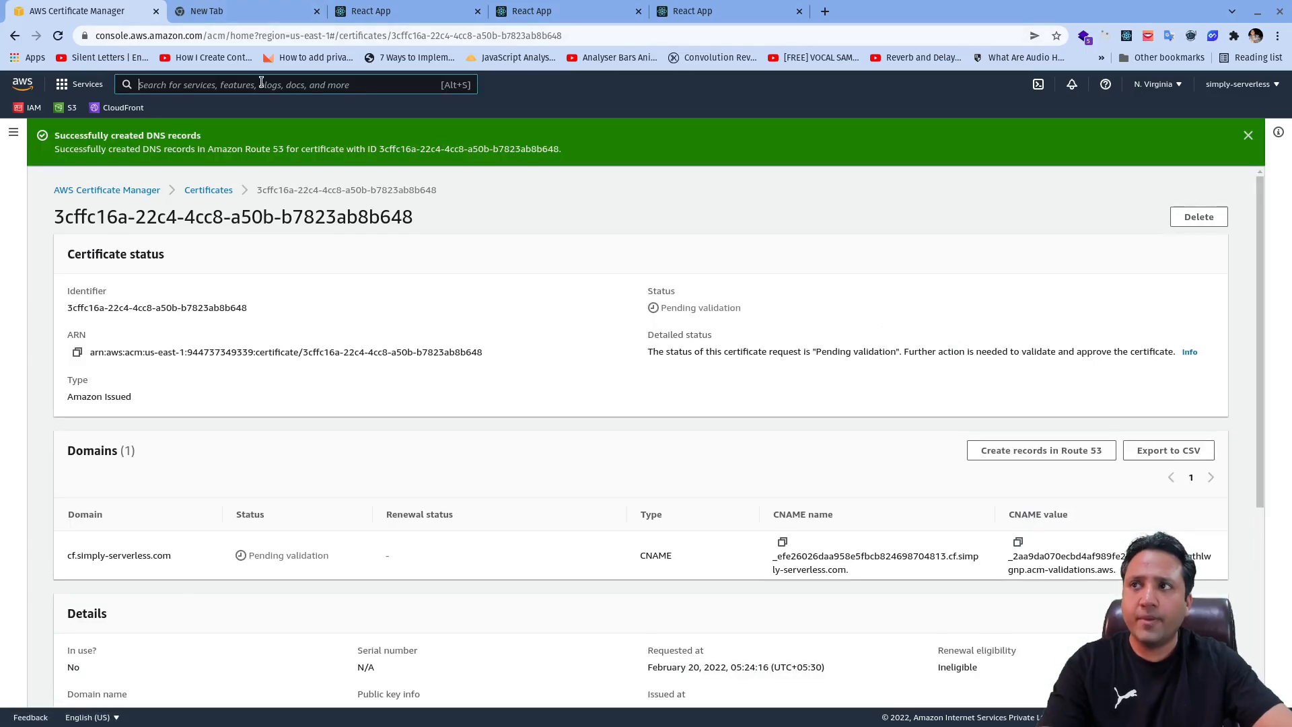
Open Route 53 in a separate tab and check the validation CNAME record in the simply-serverless.com hosted zone.
type("Route 53")
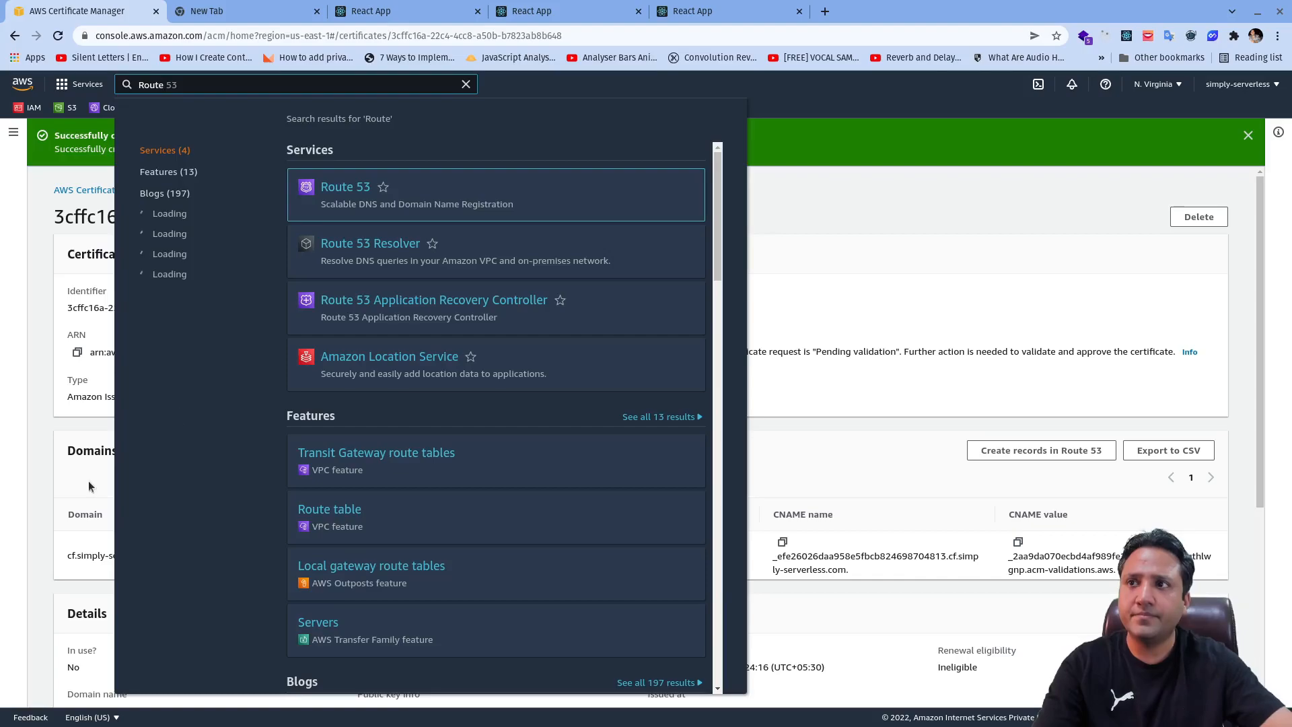
middle_click(346, 187)
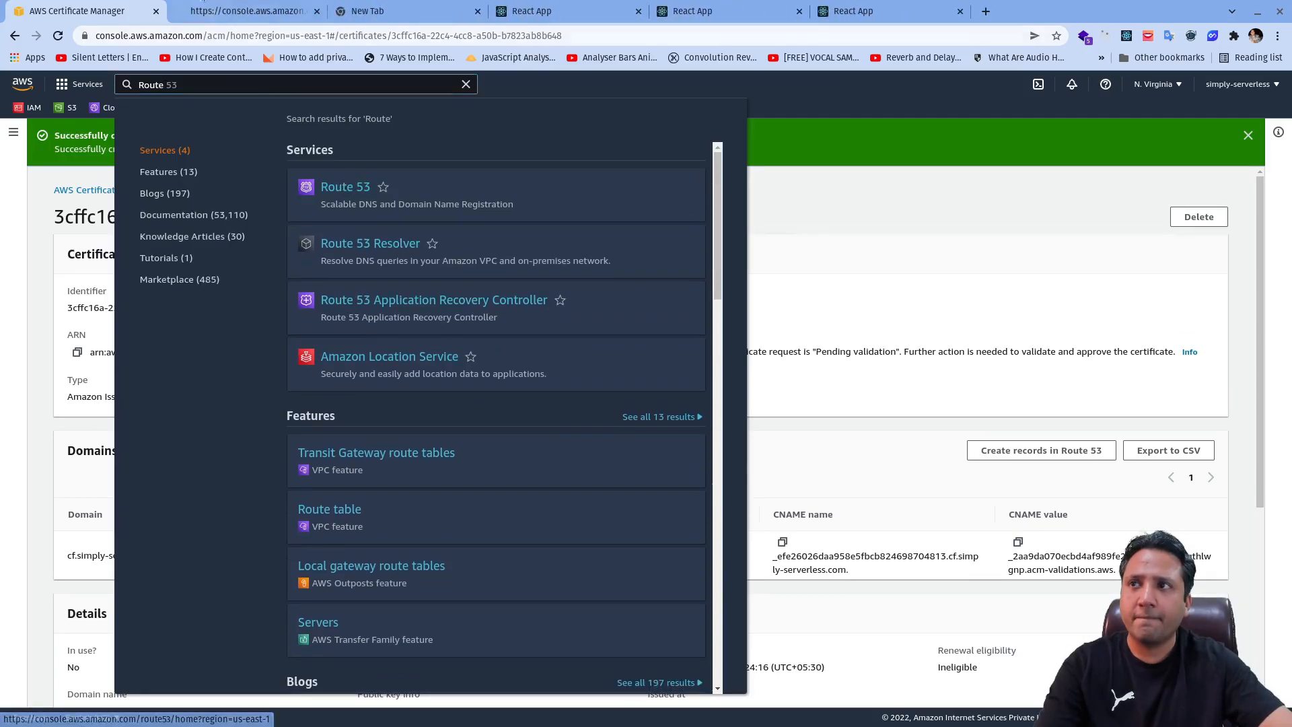
left_click(207, 3)
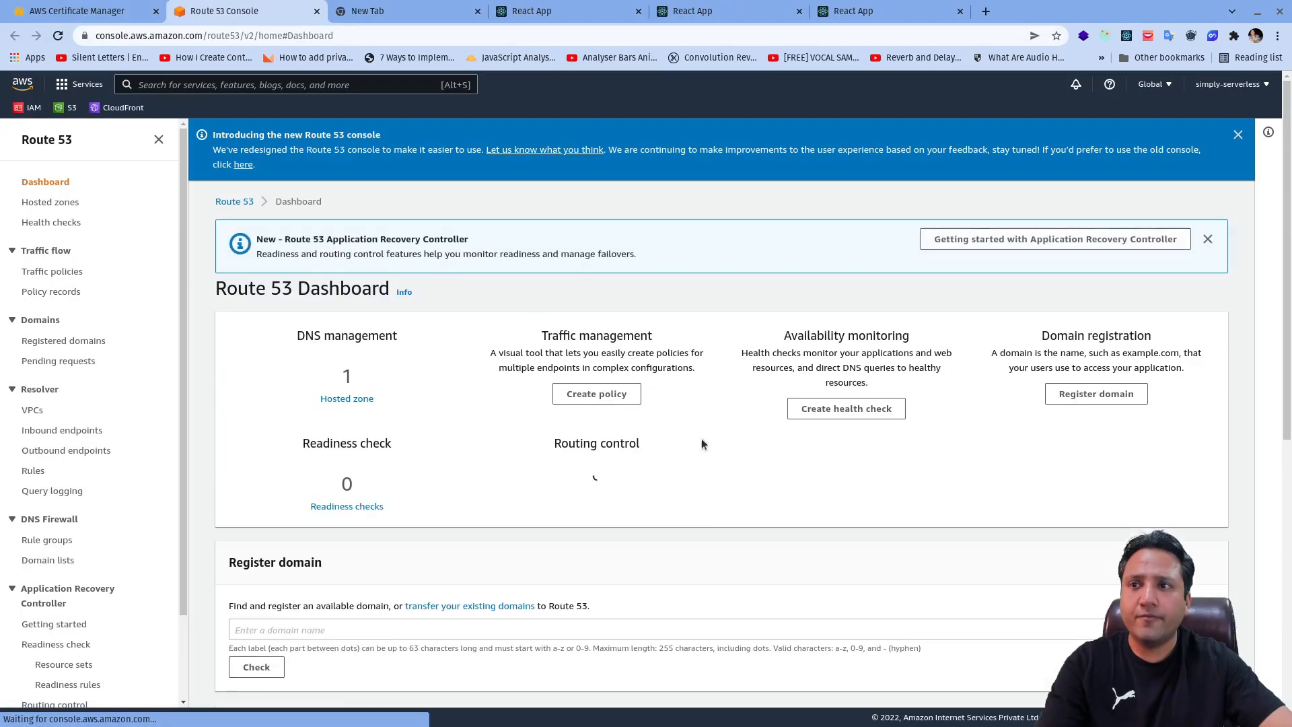
left_click(347, 398)
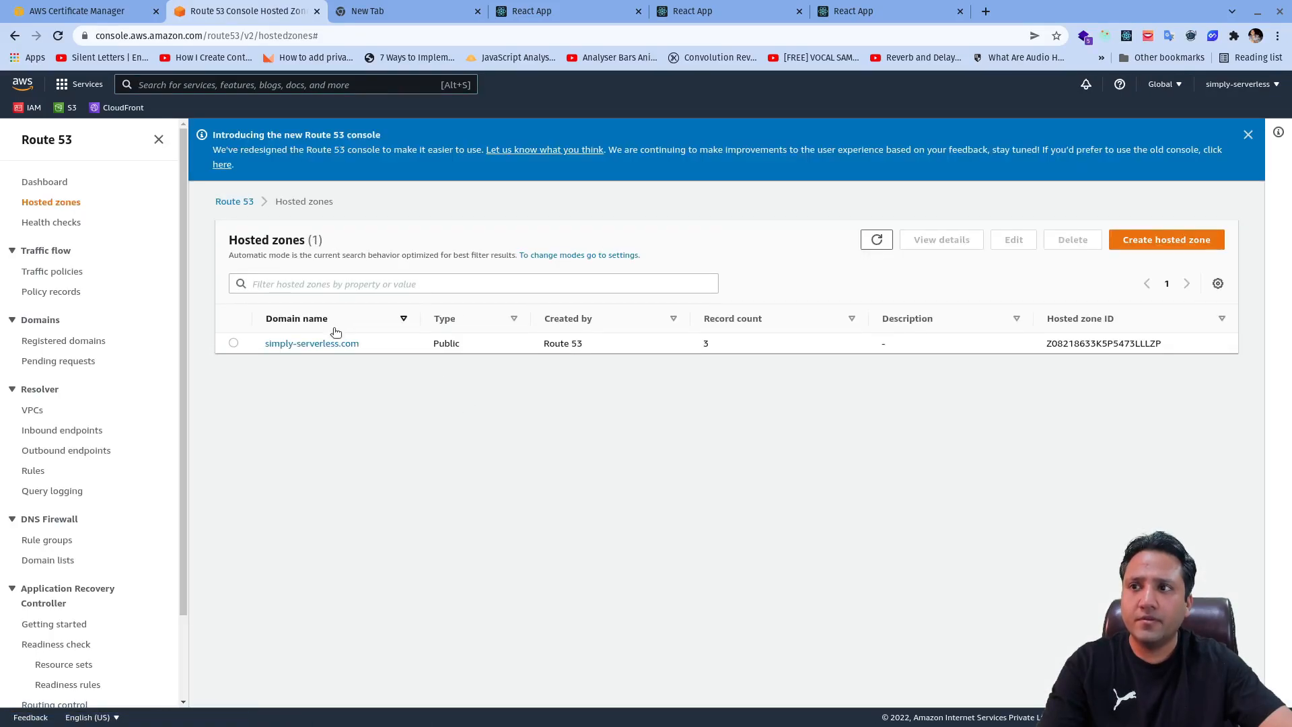
left_click(330, 346)
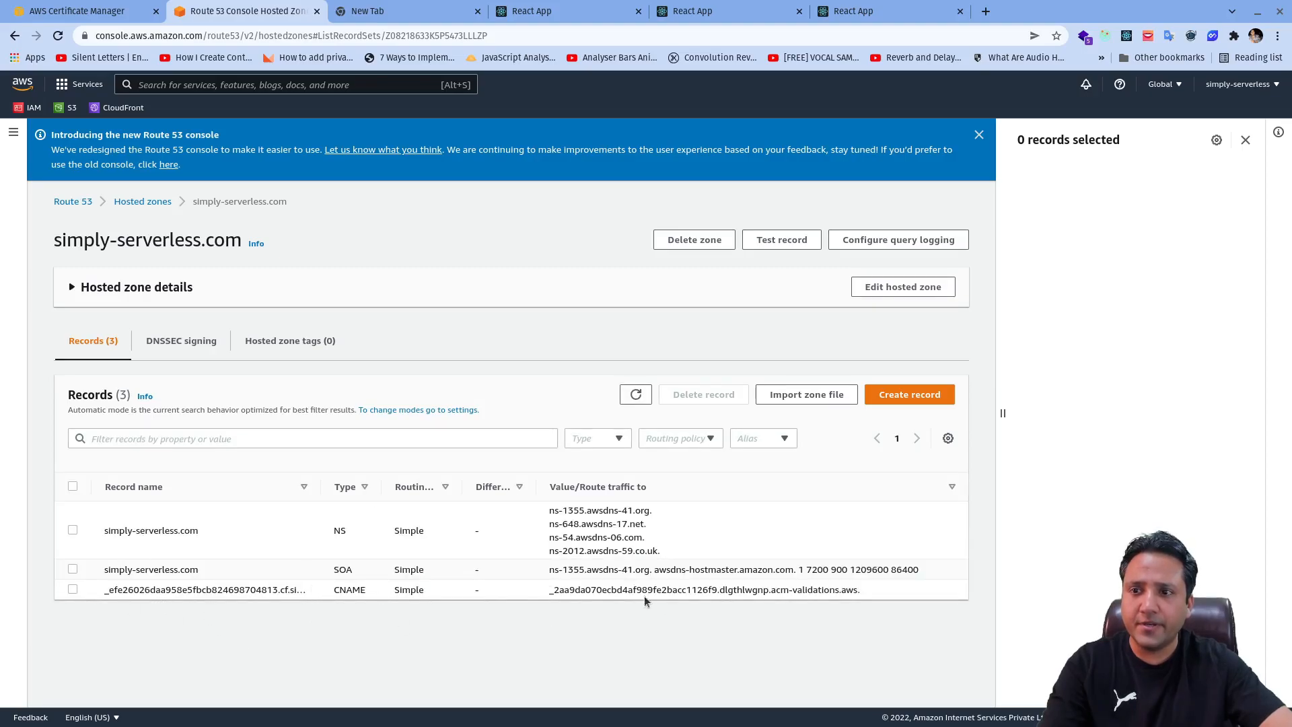
left_click_drag(866, 588, 542, 592)
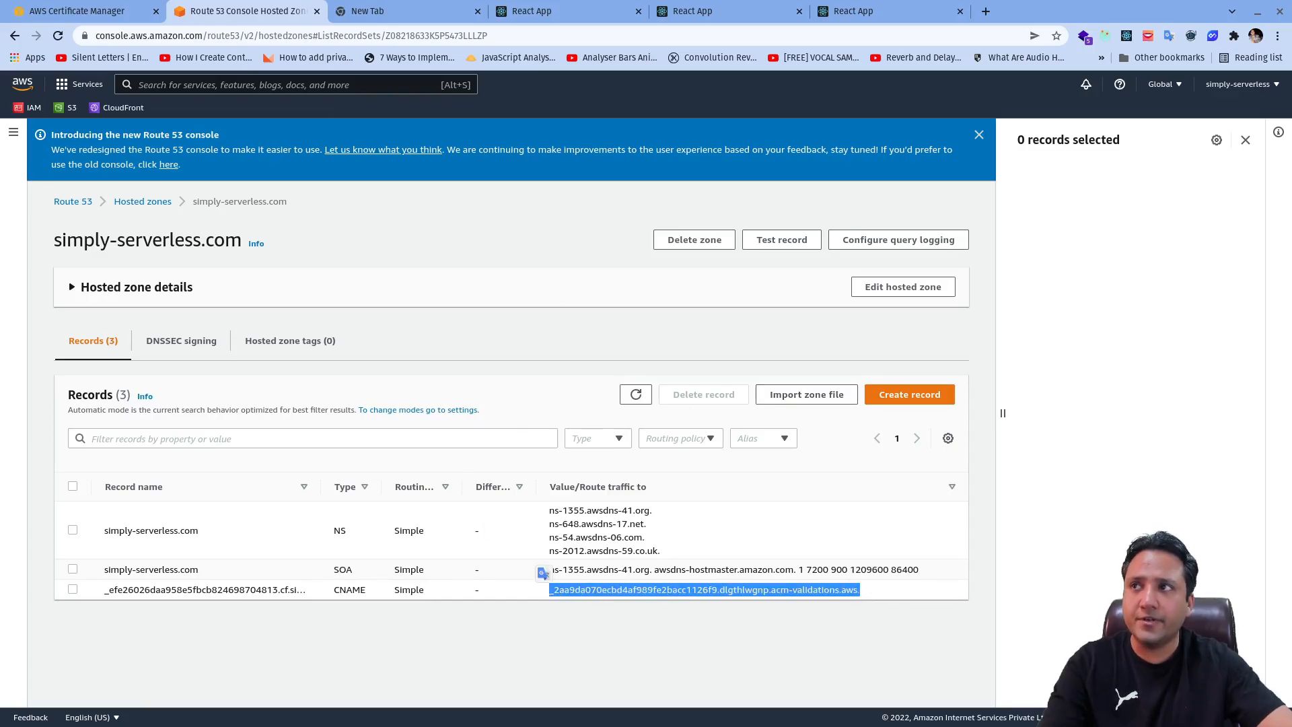
Return to AWS Certificate Manager and check the validation status of the cf.simply-serverless.com certificate in the certificate list.
left_click(87, 11)
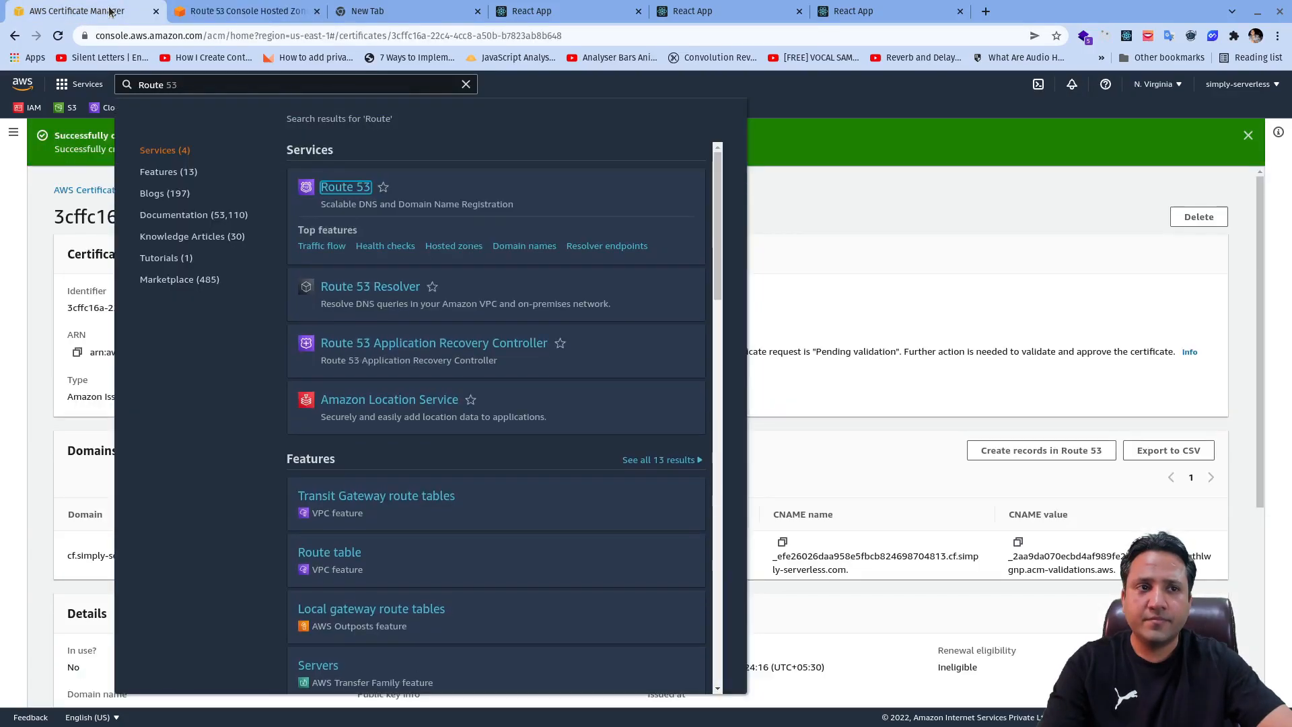
scroll(400, 142, "down", 1)
left_click(861, 232)
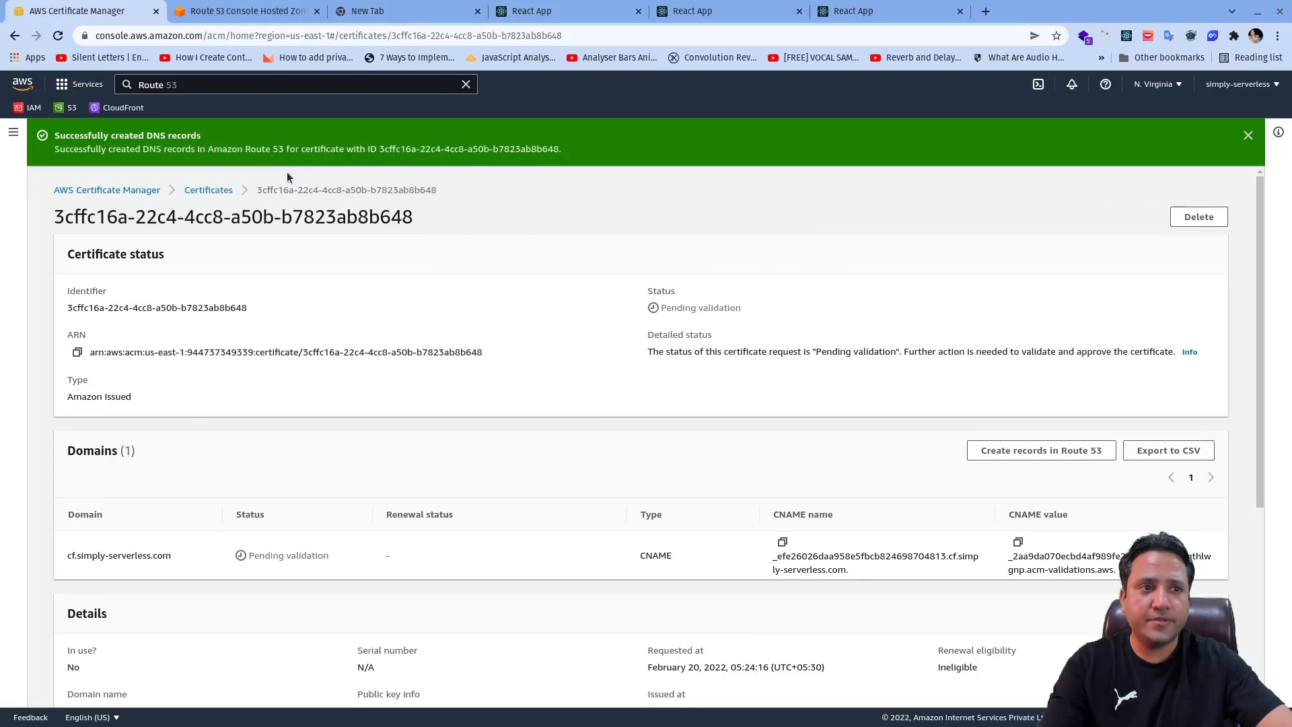
left_click(209, 190)
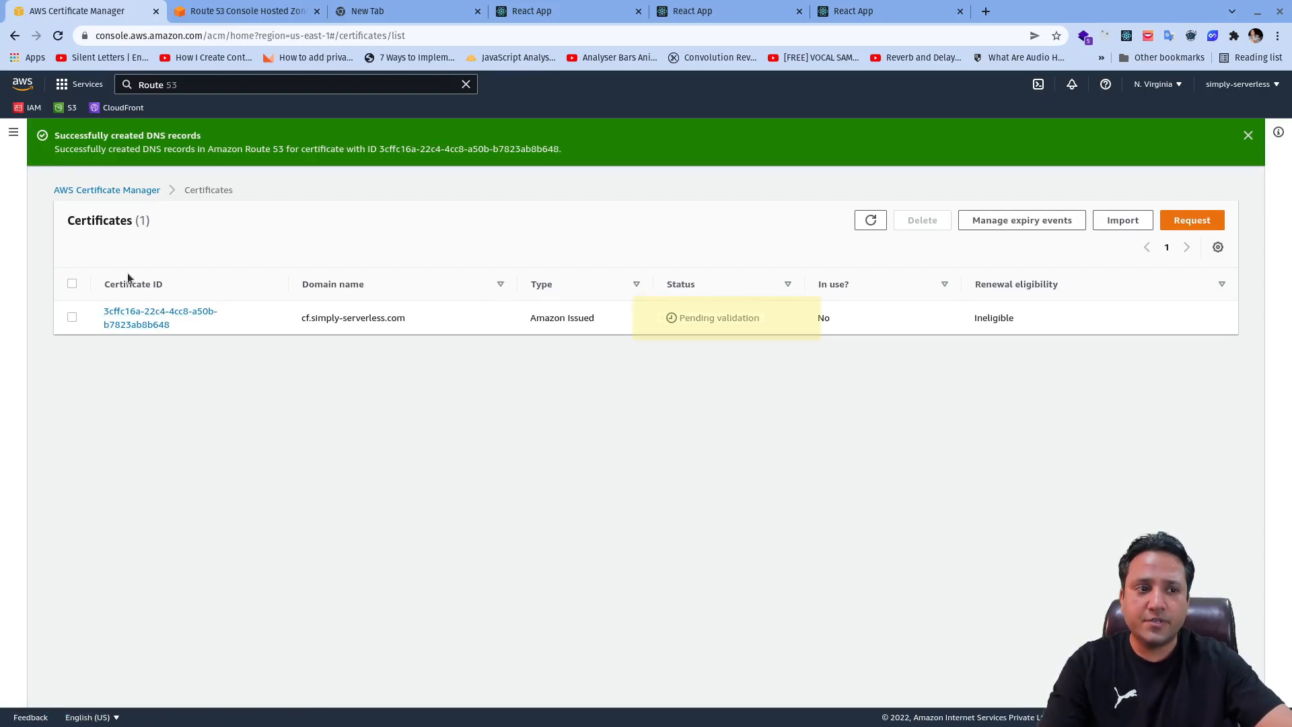
left_click(130, 324)
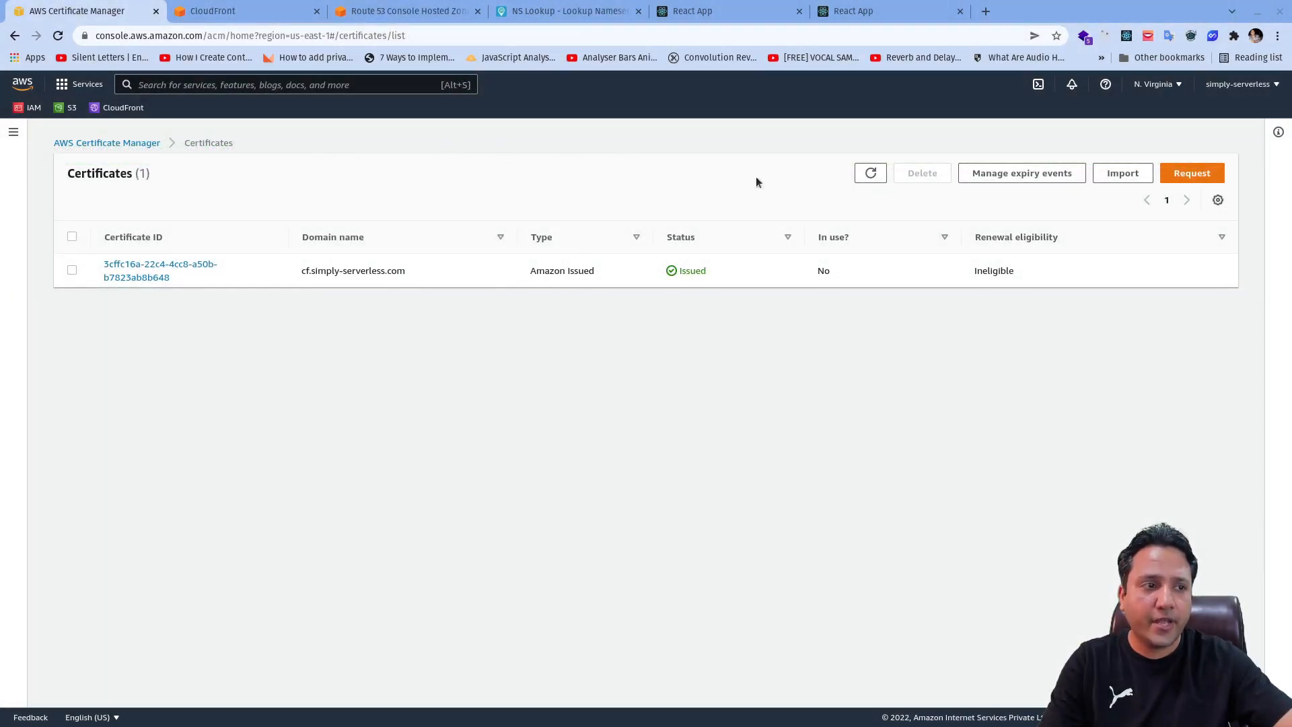
Open the settings of the enabled CloudFront distribution for editing and add an empty alternate domain name (CNAME) entry.
left_click(218, 11)
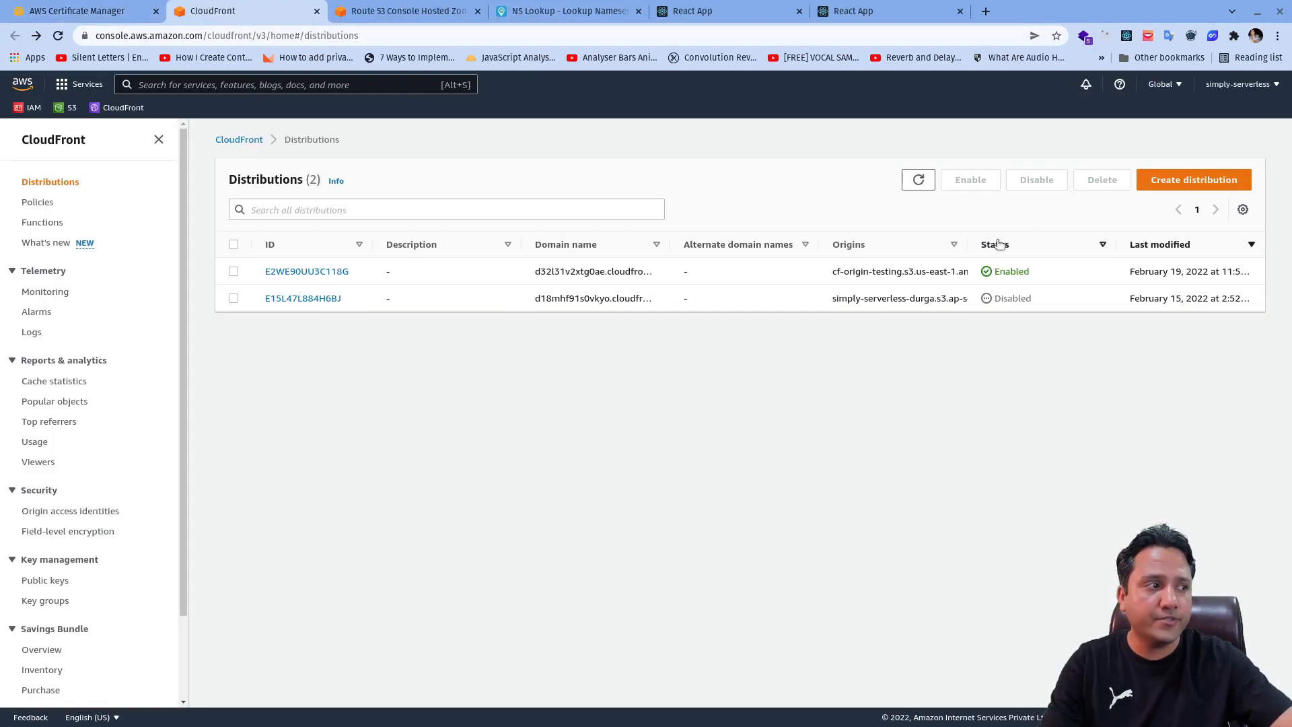
left_click(302, 271)
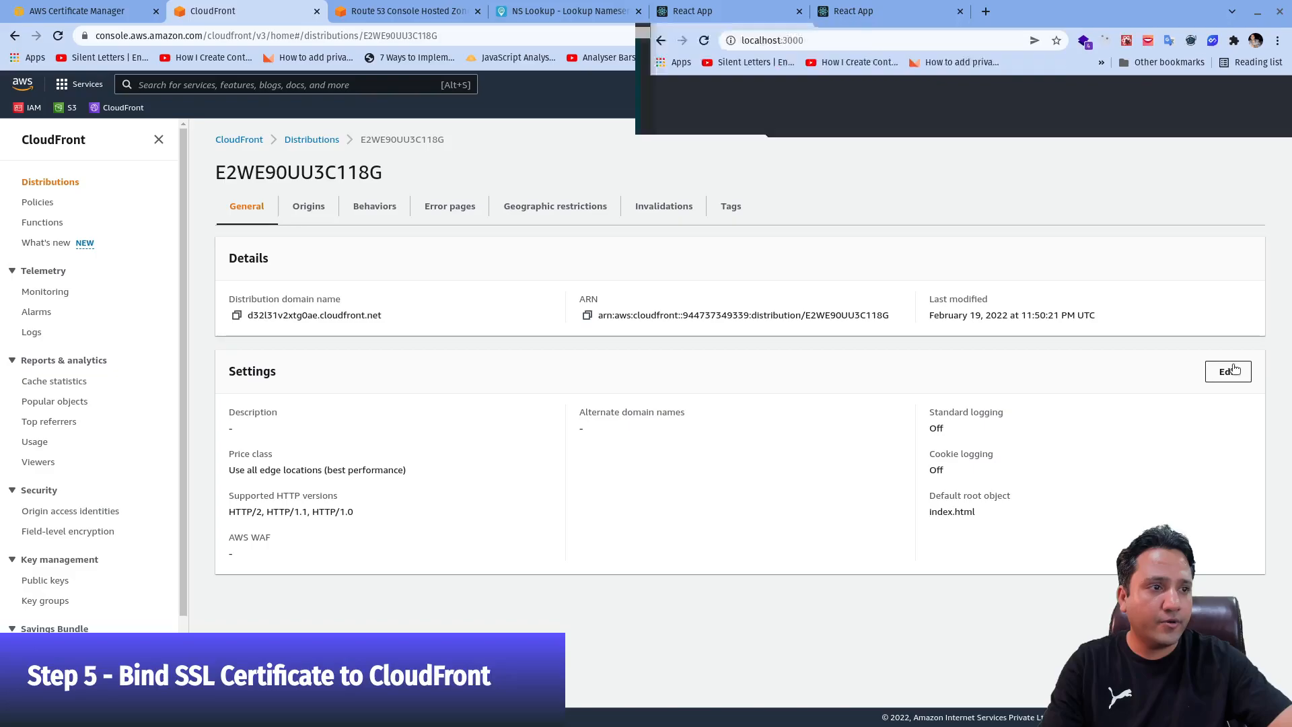
left_click(1229, 371)
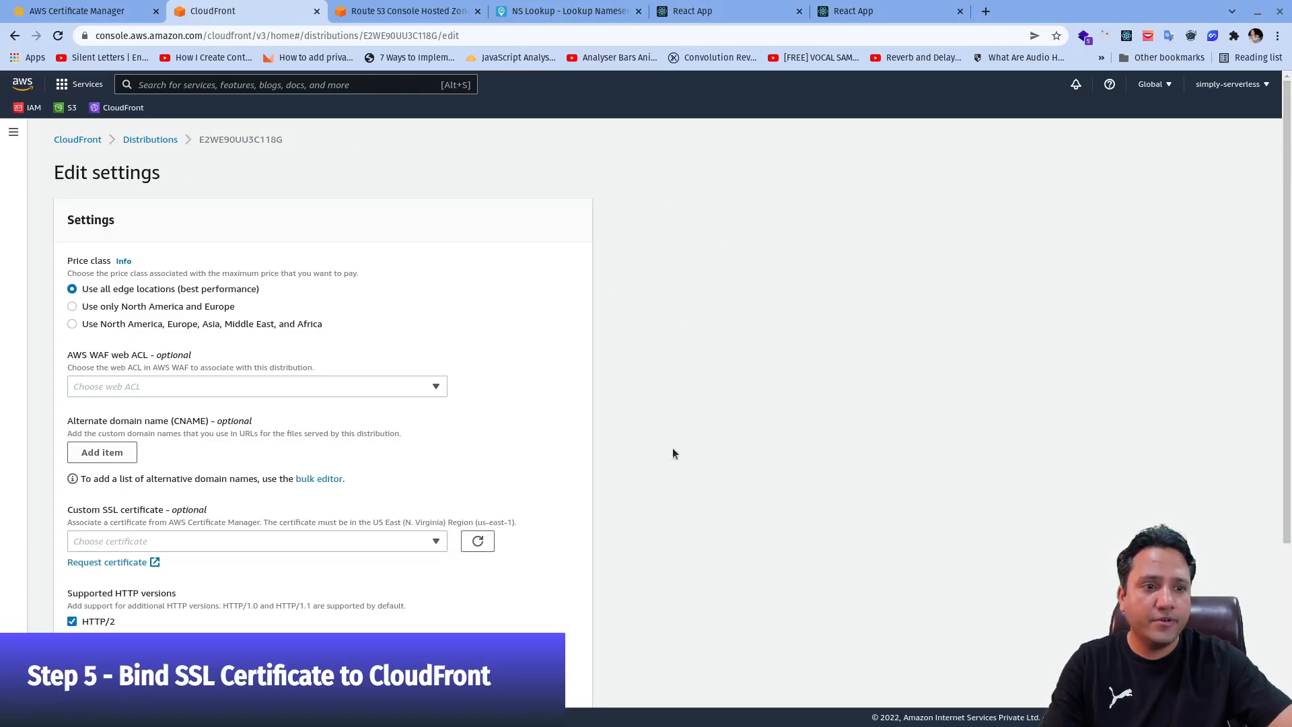
scroll(705, 479, "down", 4)
scroll(404, 337, "up", 1)
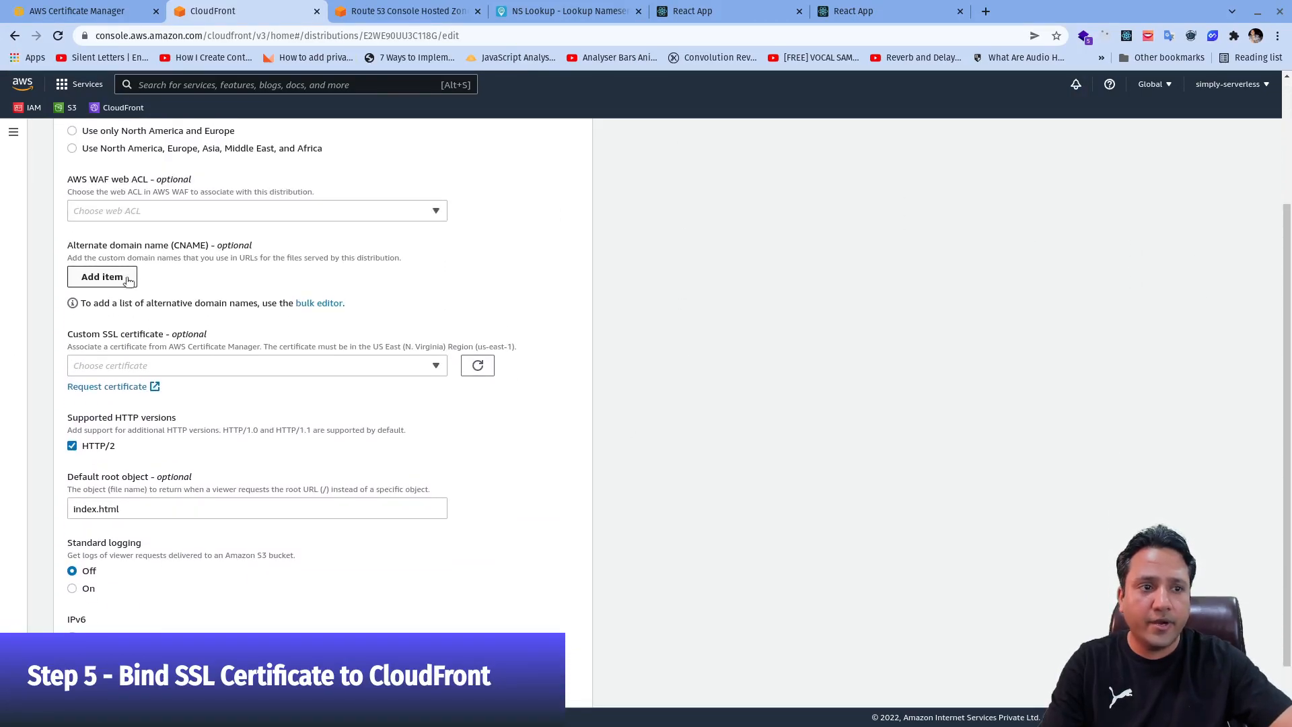
left_click(131, 280)
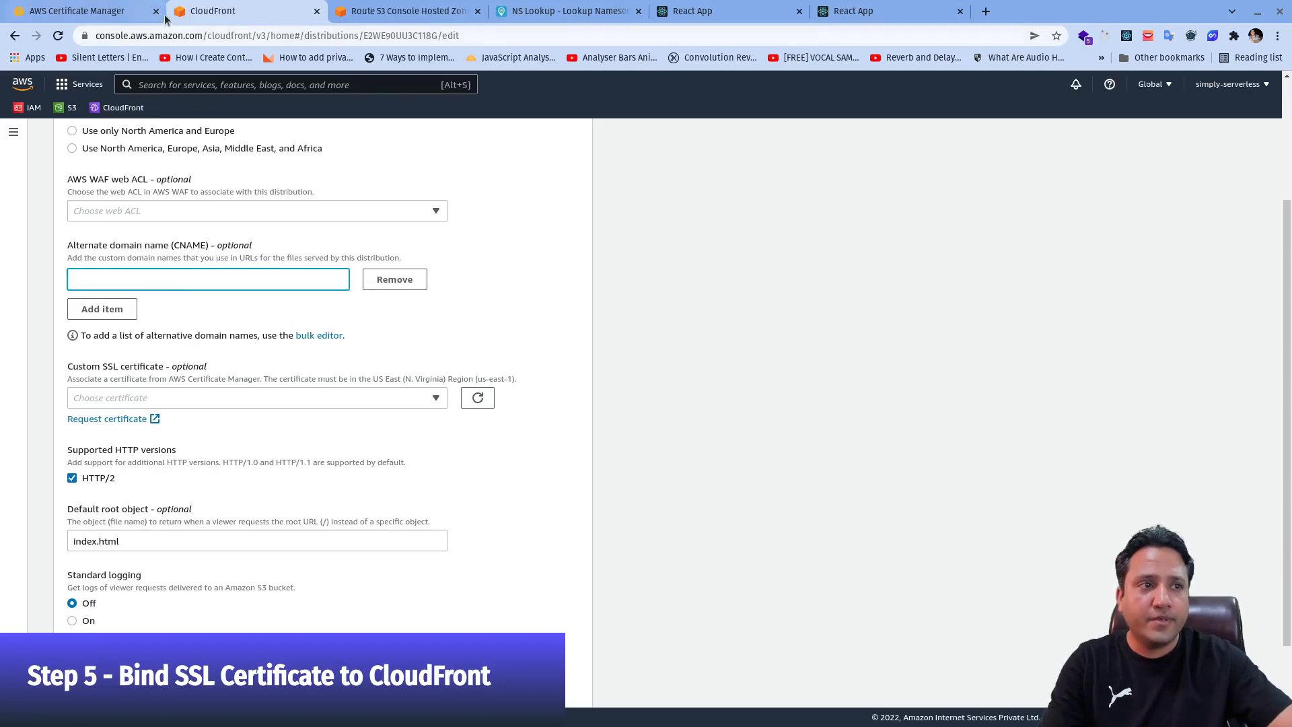
Copy simply-serverless.com from the Route 53 hosted zone's SOA record and set the distribution's alternate domain name to cf.simply-serverless.com.
left_click(404, 12)
left_click(956, 366)
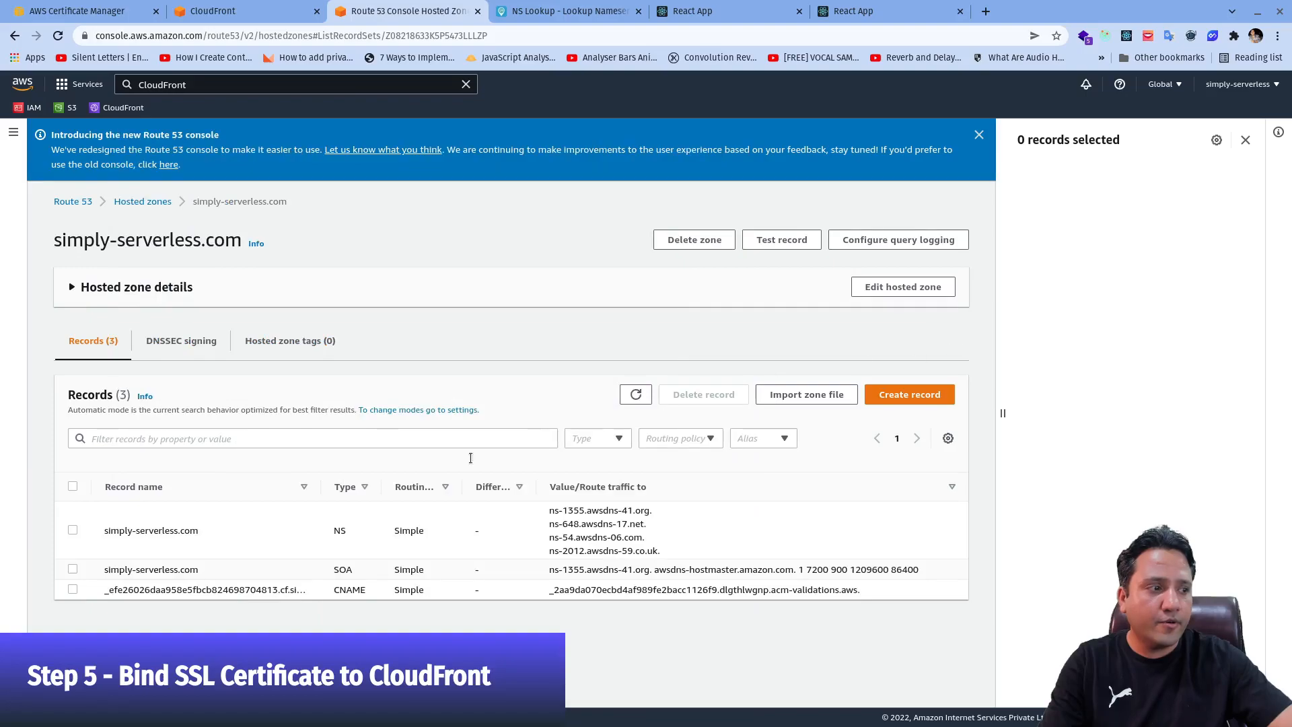
left_click_drag(201, 573, 102, 571)
key("ctrl+c")
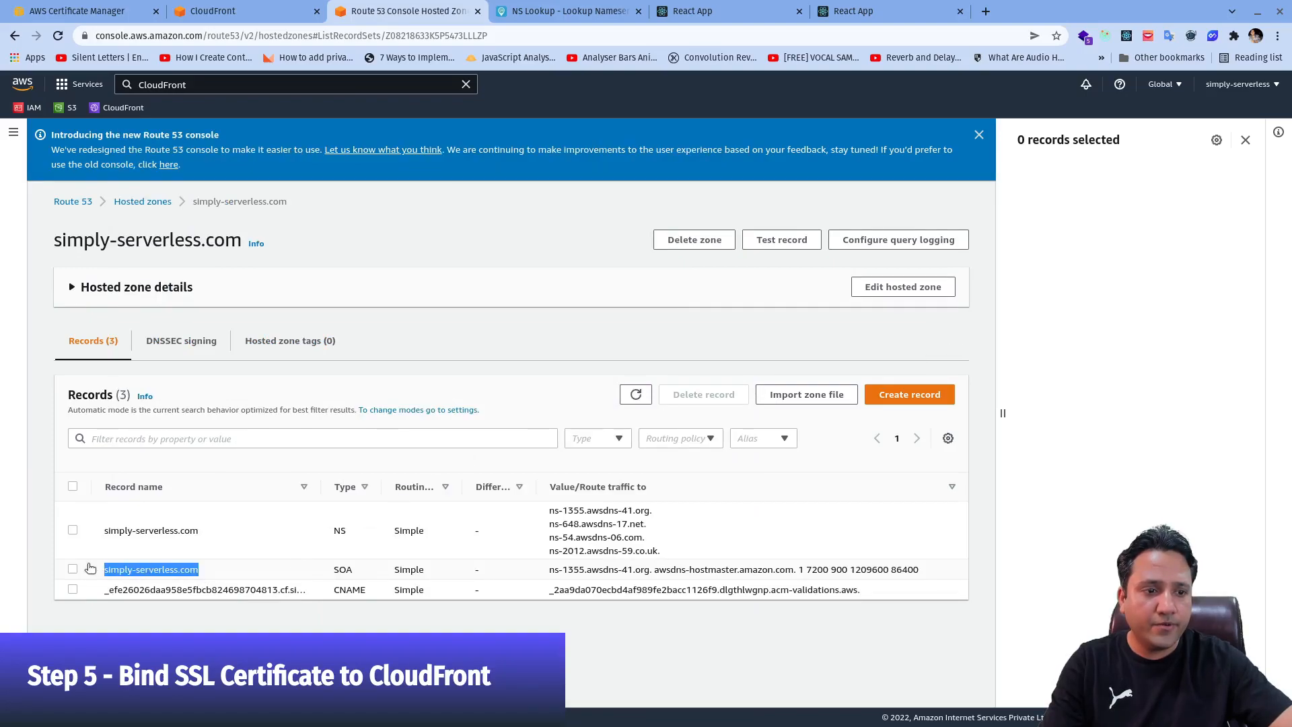
left_click(270, 13)
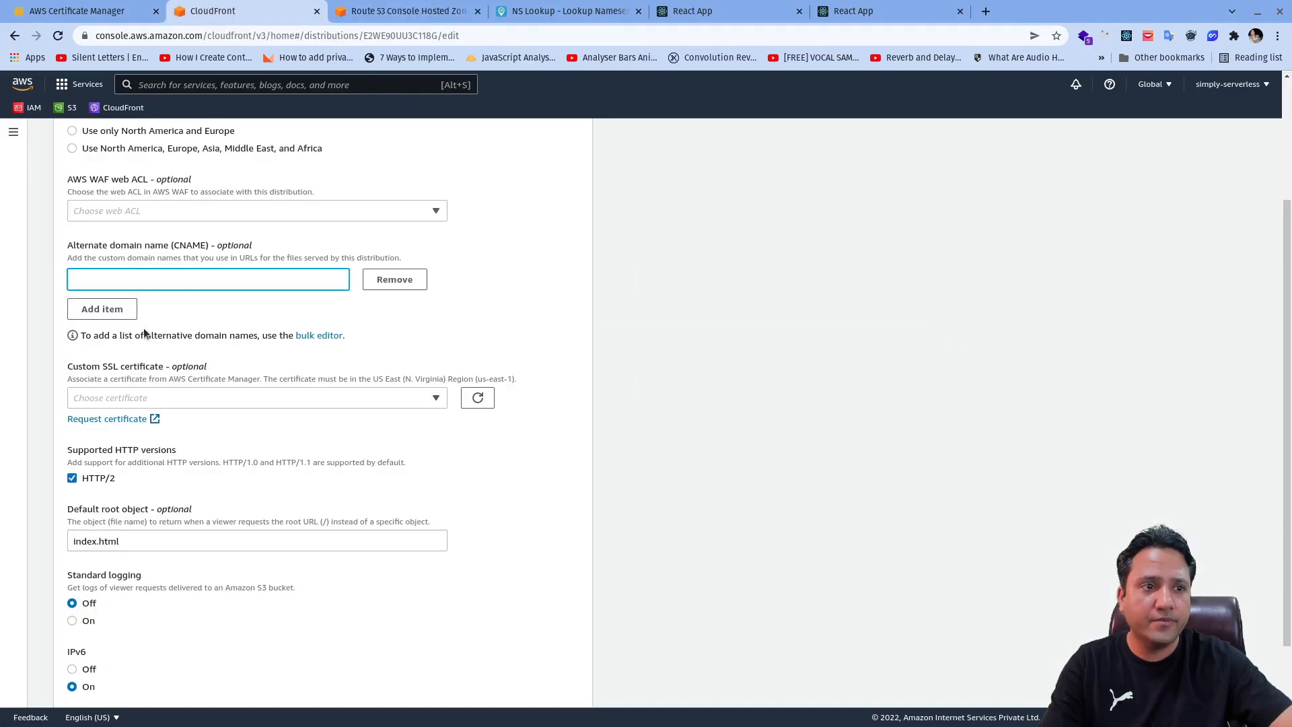
type("cf.")
key("ctrl+v")
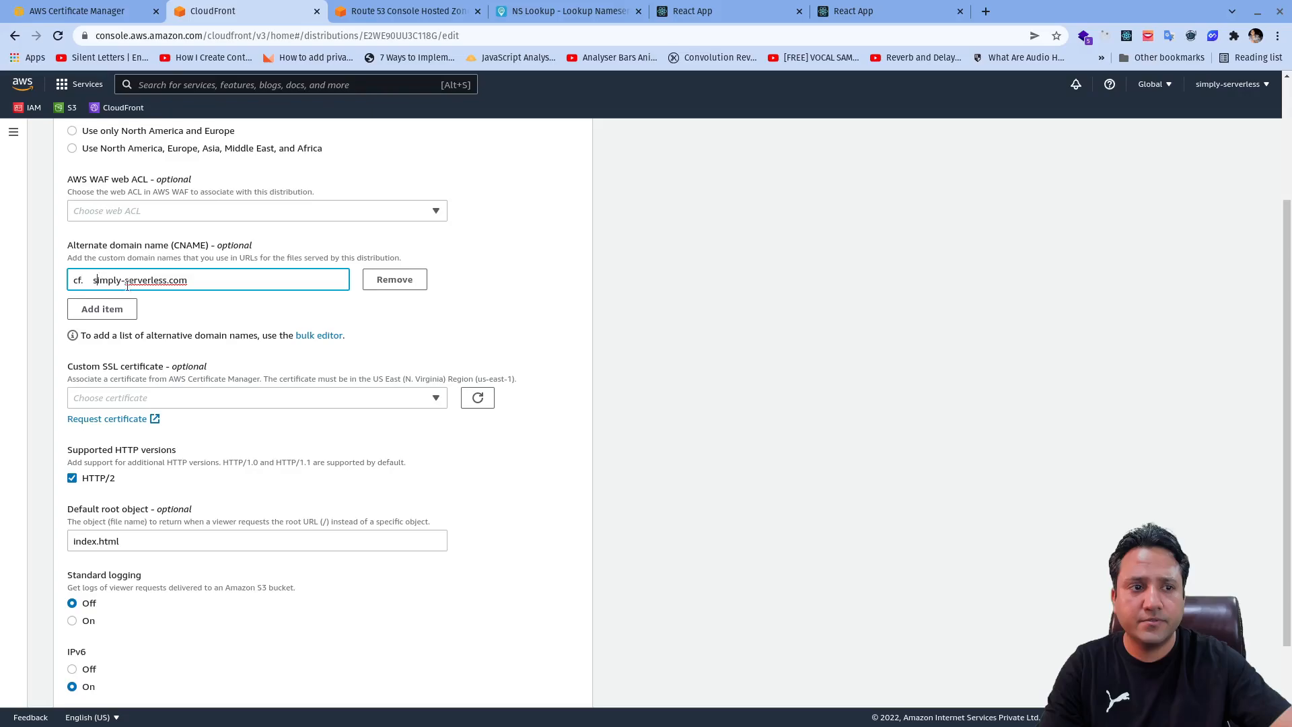
left_click(91, 280)
key("BackSpace")
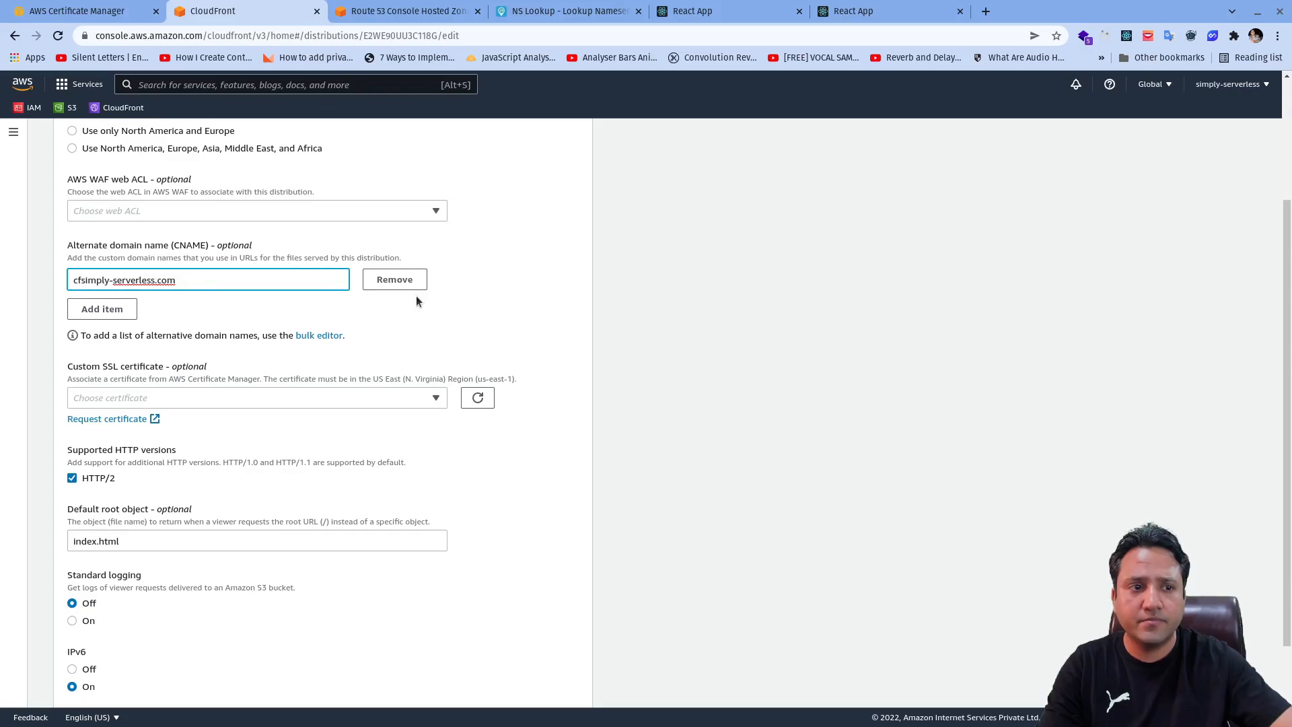
left_click(607, 264)
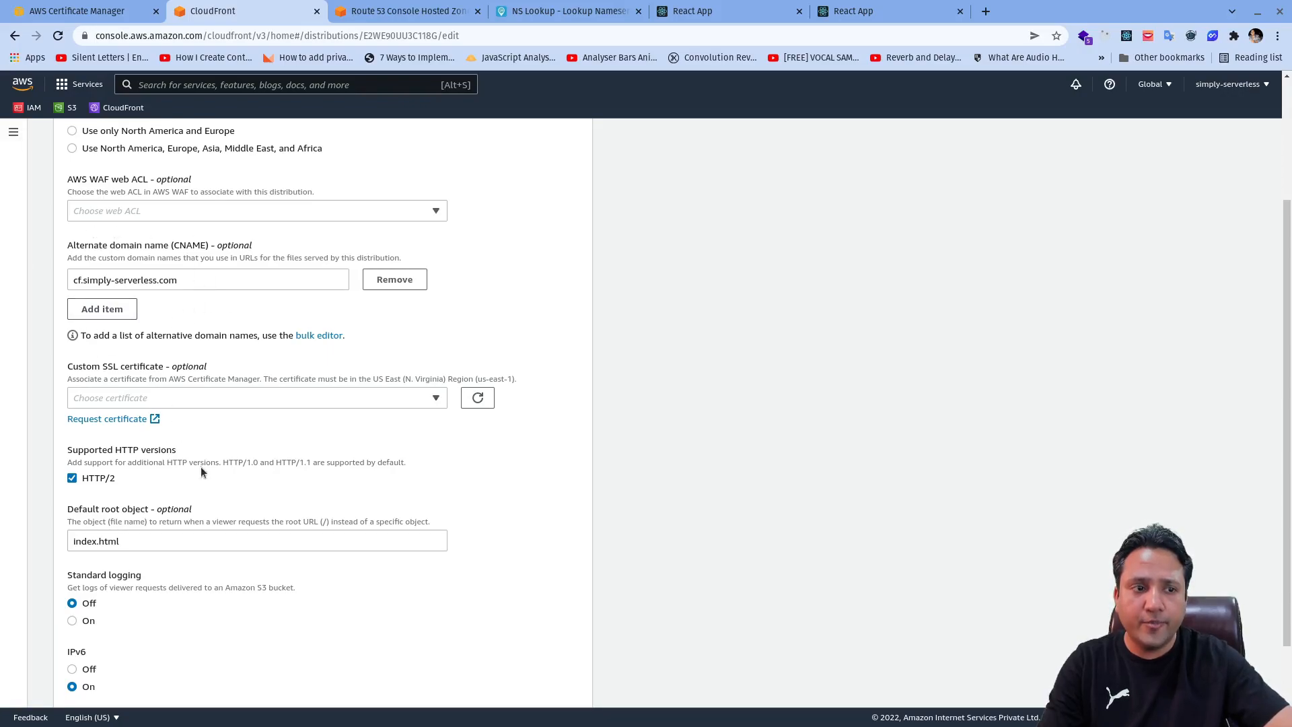
Assign the cf.simply-serverless.com ACM certificate as the distribution's custom SSL certificate and save the settings.
left_click(233, 398)
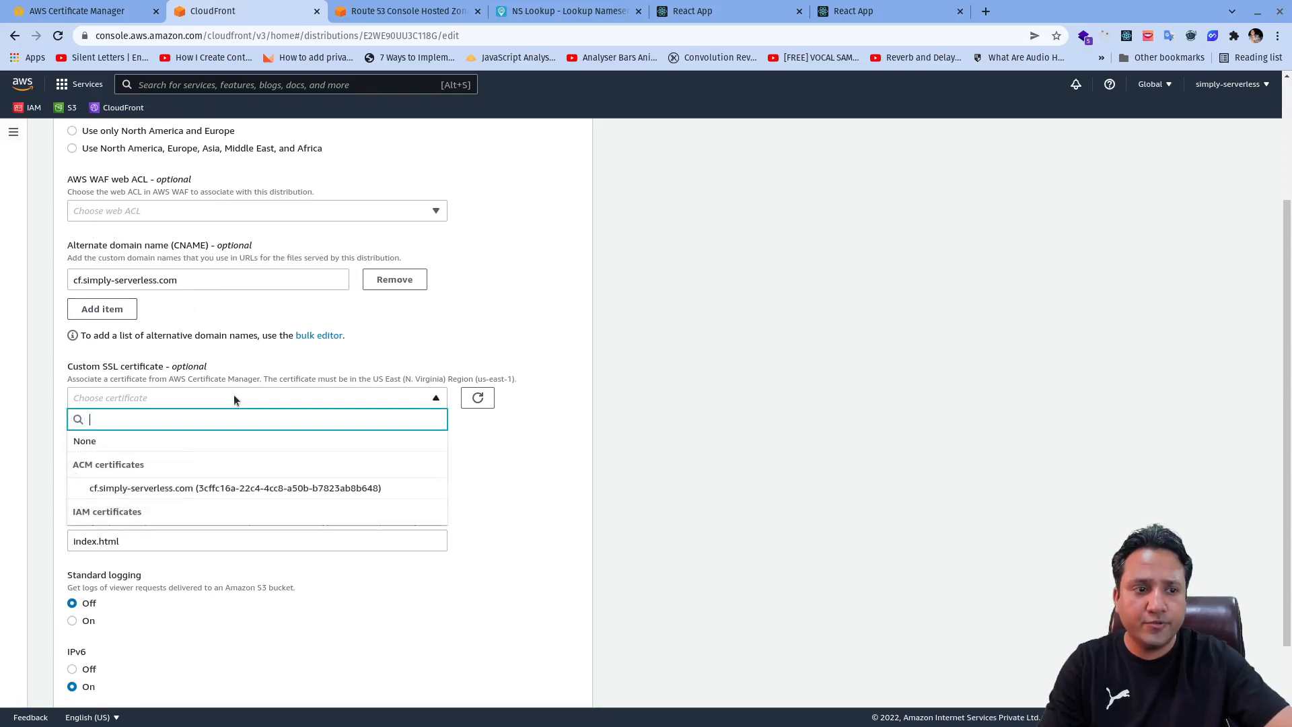
left_click(182, 489)
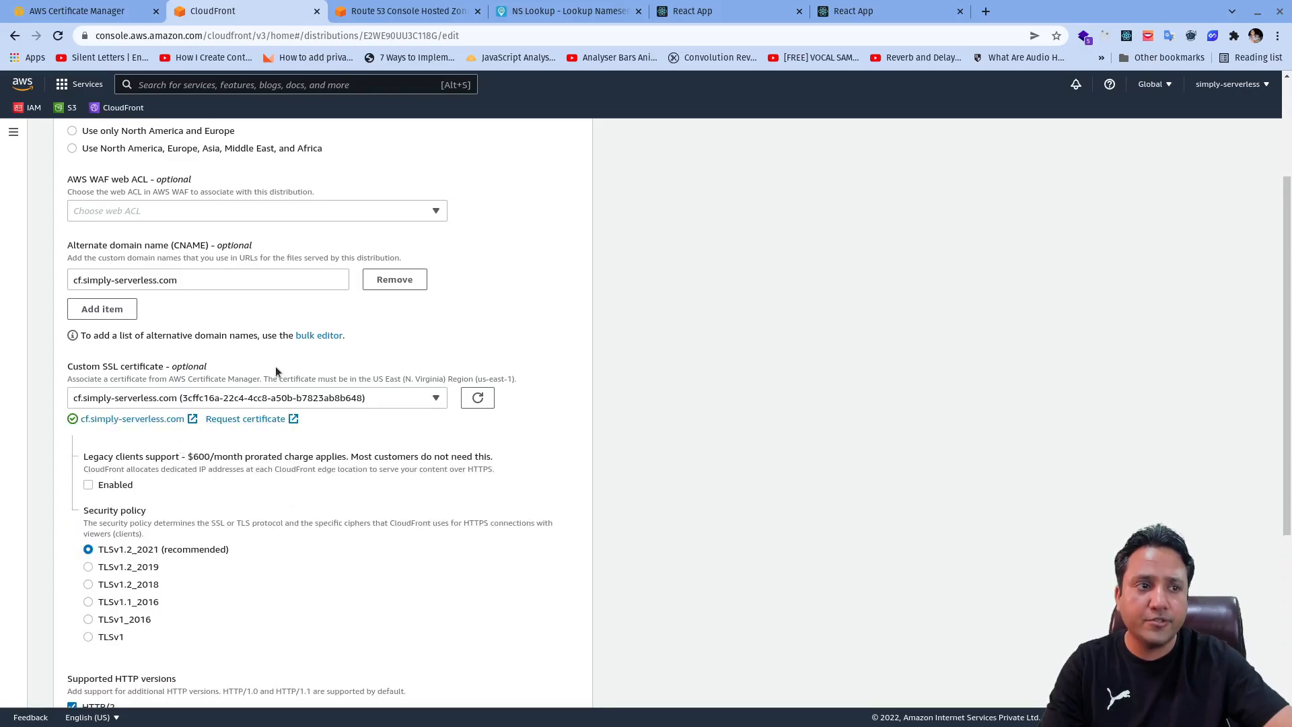
scroll(787, 296, "down", 2)
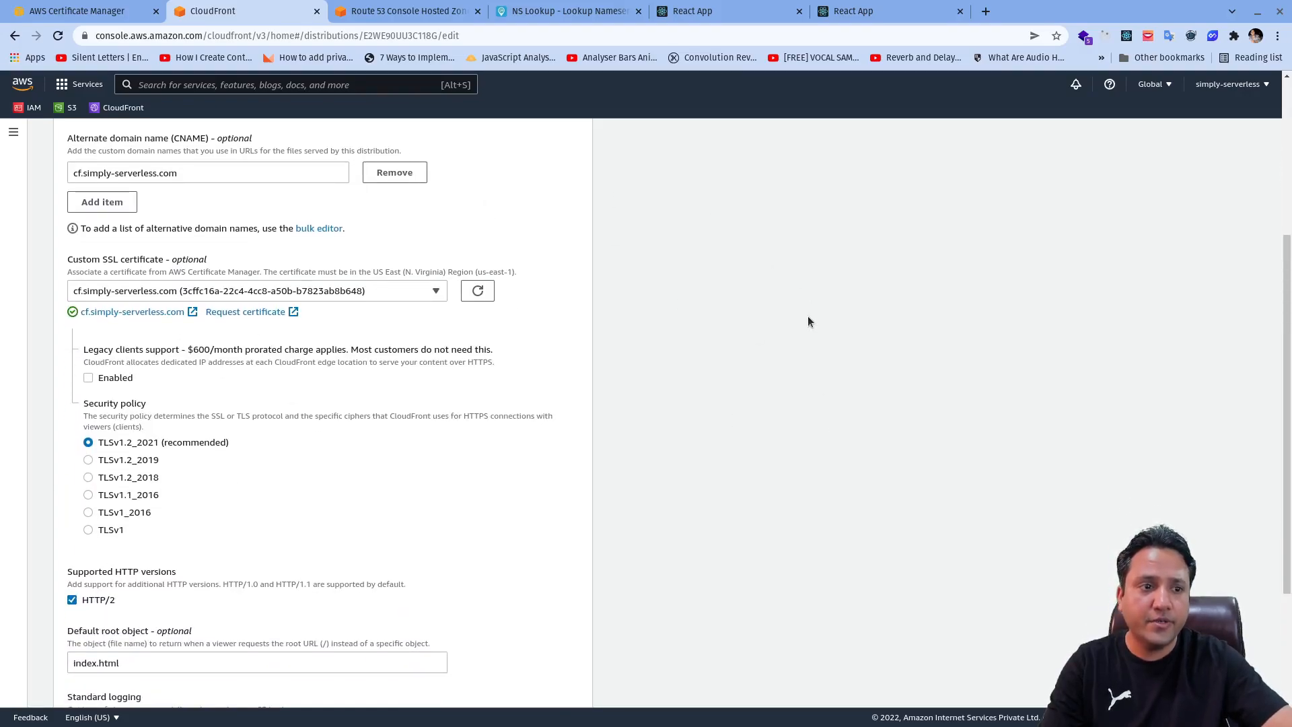
scroll(450, 479, "down", 4)
left_click(542, 683)
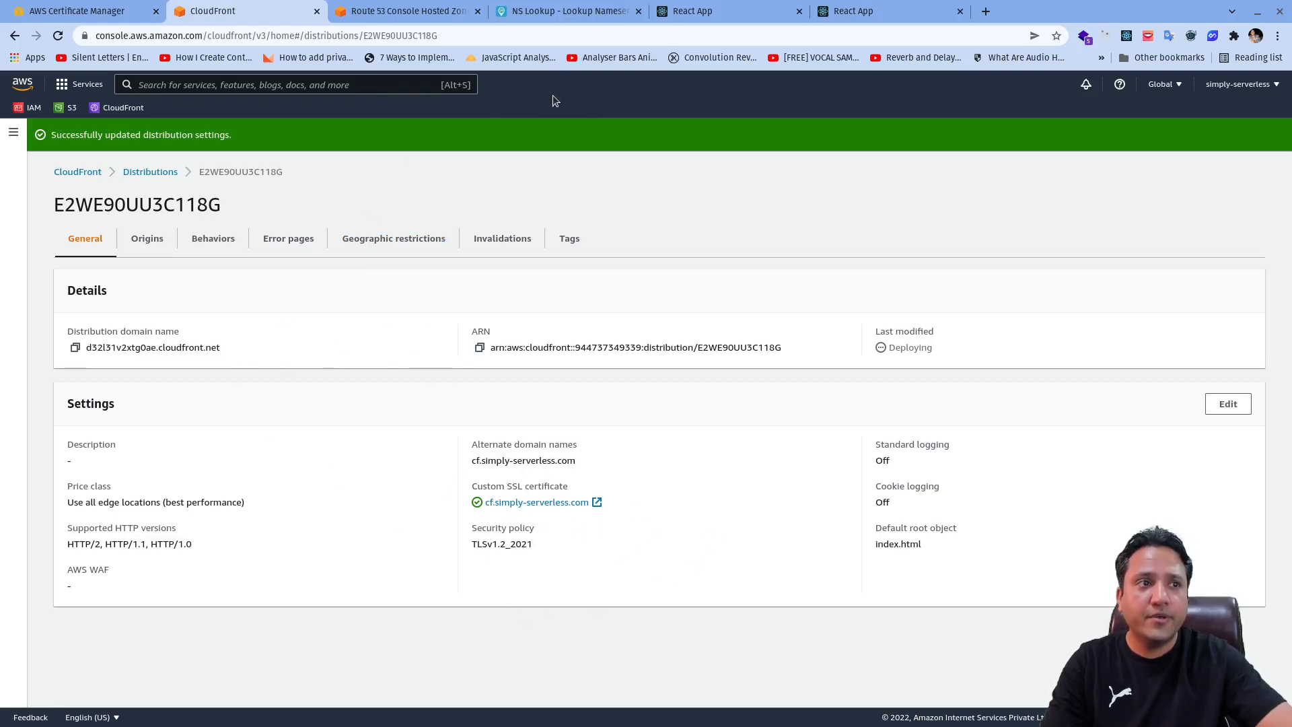
In Route 53, start a new A record named cf in the simply-serverless.com hosted zone and make it an alias.
left_click(378, 18)
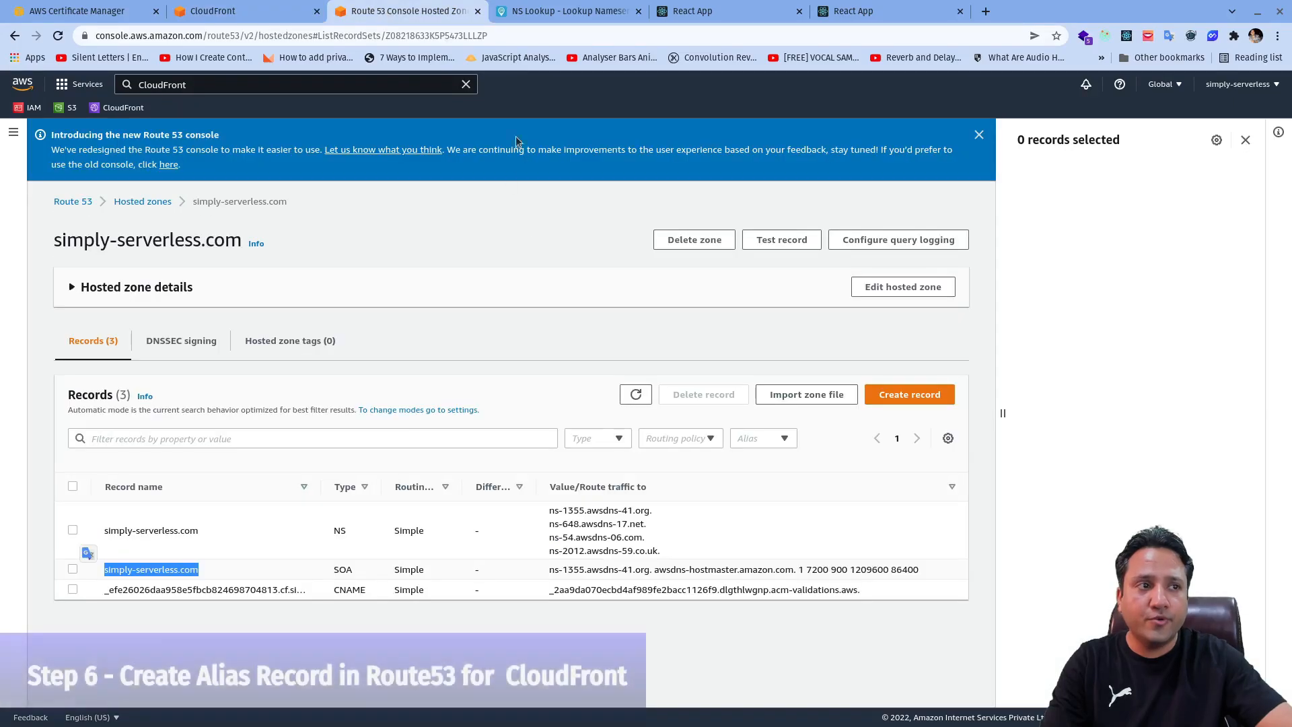
left_click(910, 395)
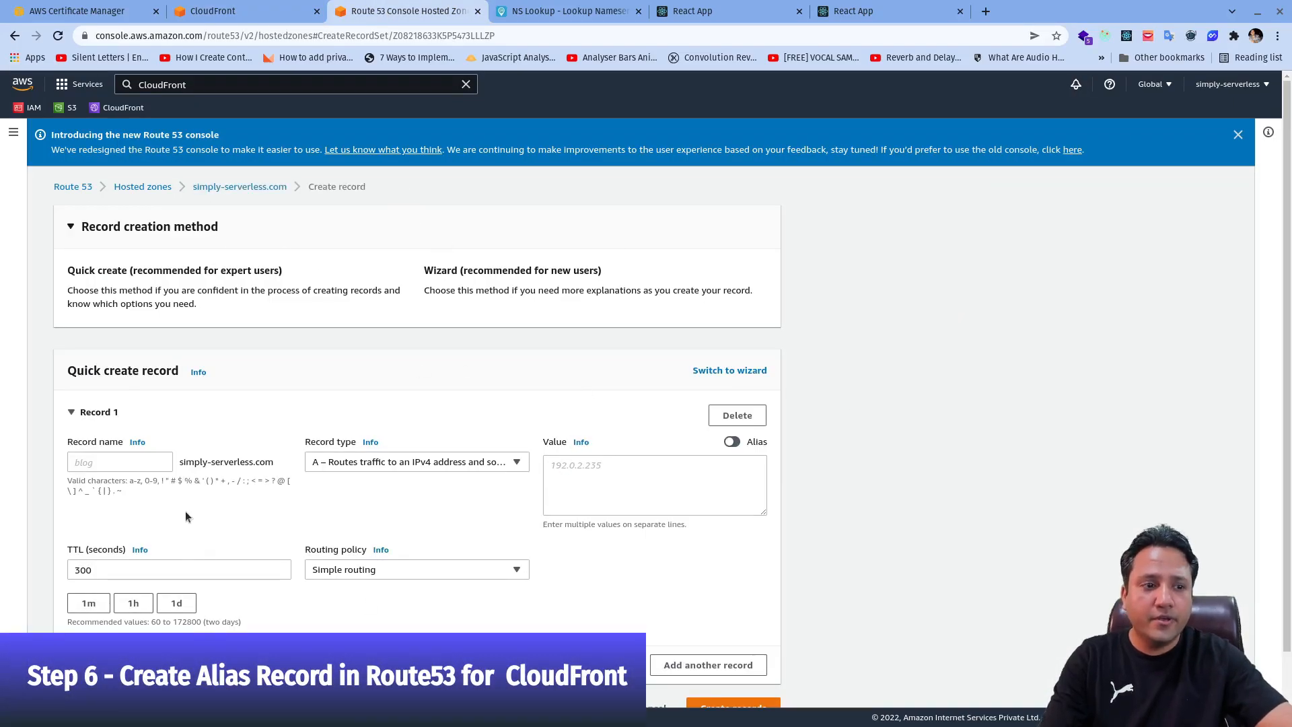
left_click(157, 461)
type("cf")
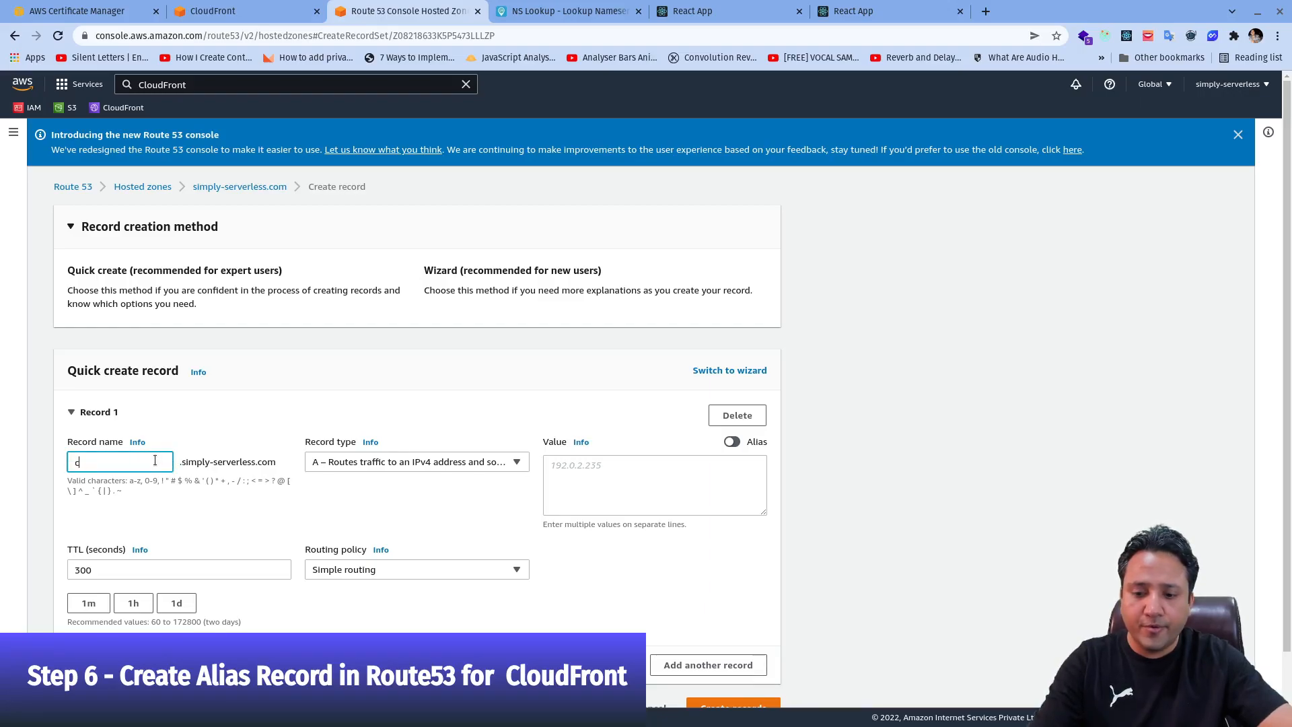
left_click(733, 444)
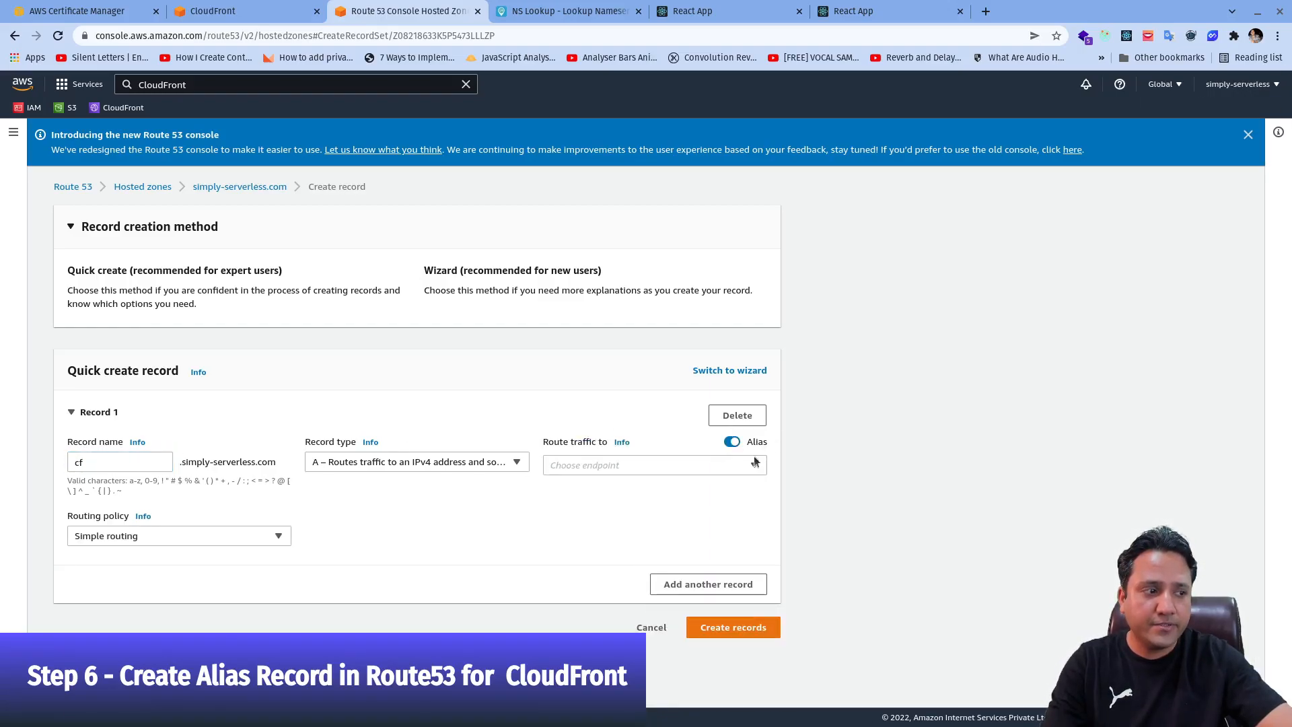
Route the alias to the CloudFront distribution d32l31v2xtg0ae.cloudfront.net and create the record.
left_click(644, 463)
type("cloud")
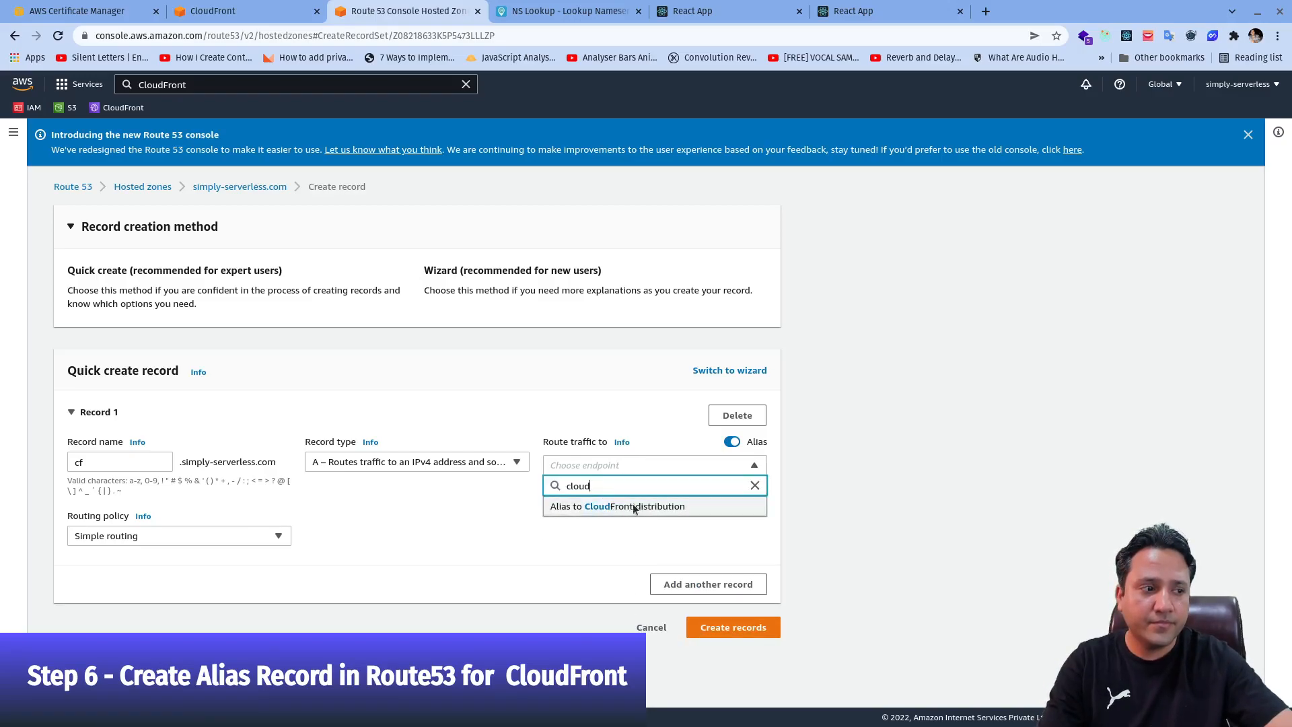
left_click(631, 507)
scroll(850, 458, "down", 1)
left_click(690, 493)
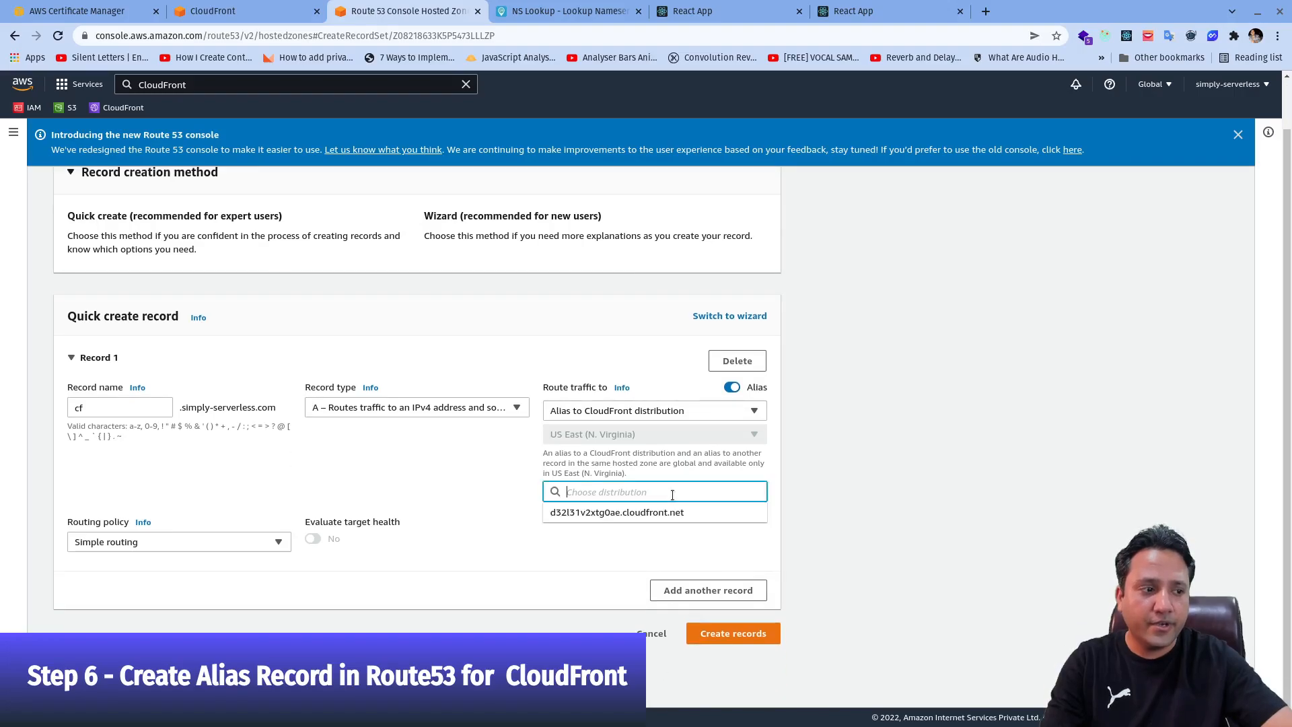
left_click(626, 513)
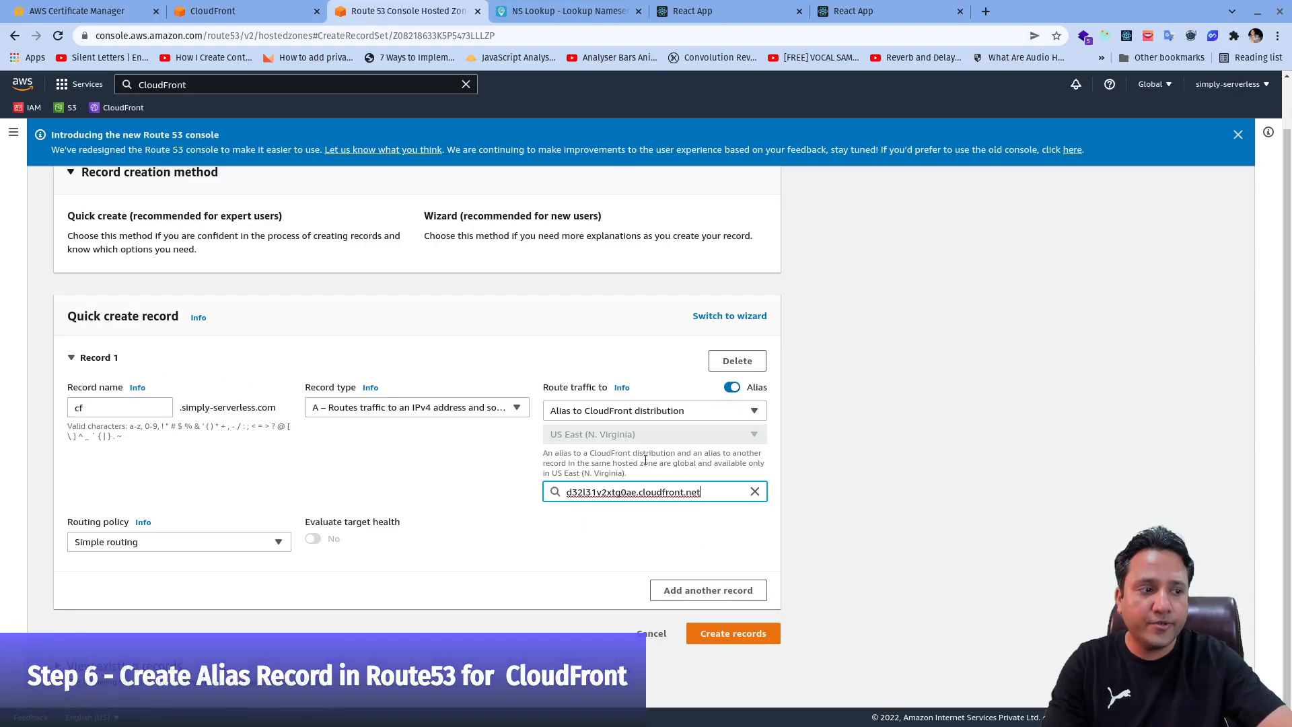
left_click(741, 639)
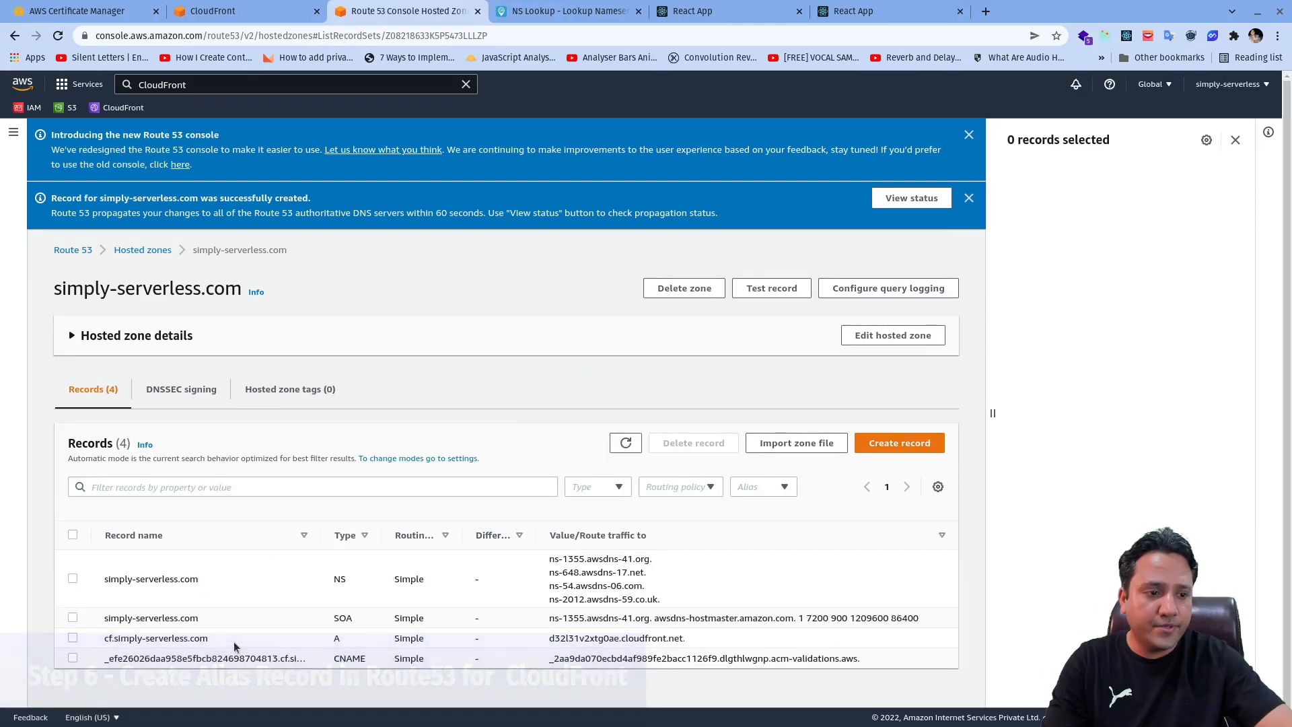
Copy the new A record's name, cf.simply-serverless.com, and load it as a web address in place of the NS Lookup page.
left_click_drag(234, 641, 94, 640)
key("ctrl+c")
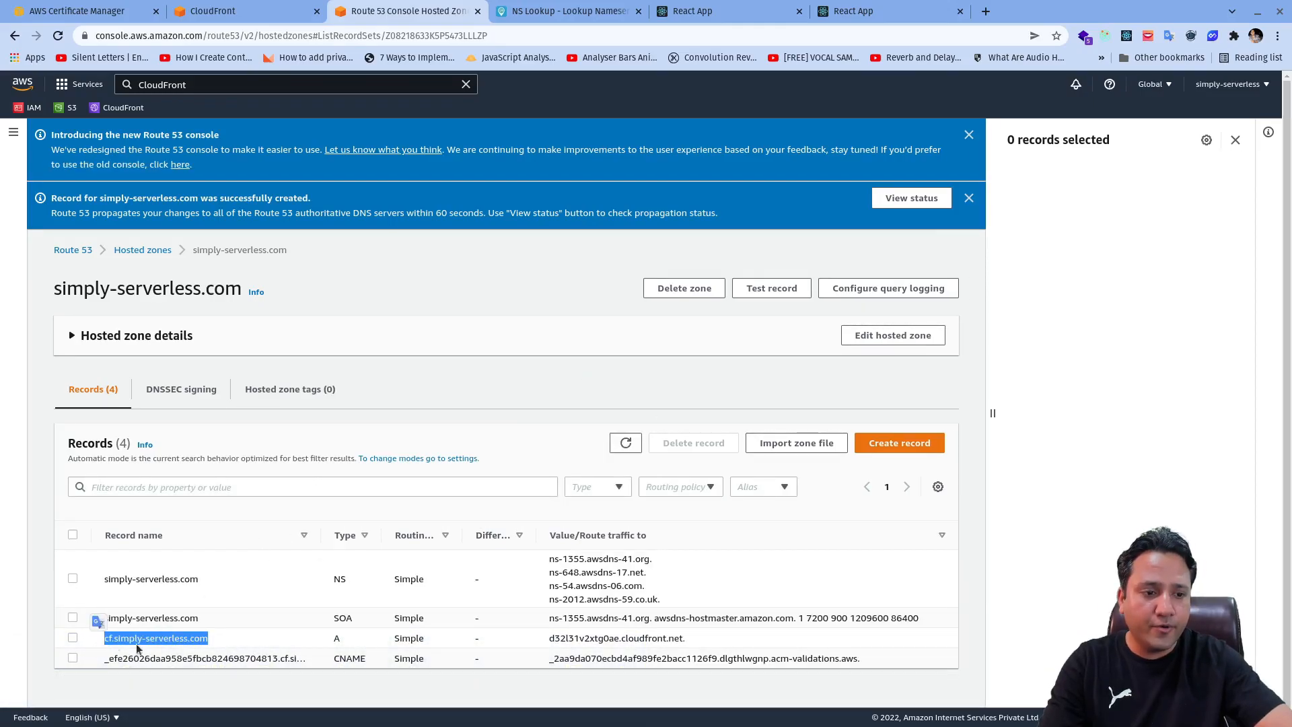
left_click(524, 12)
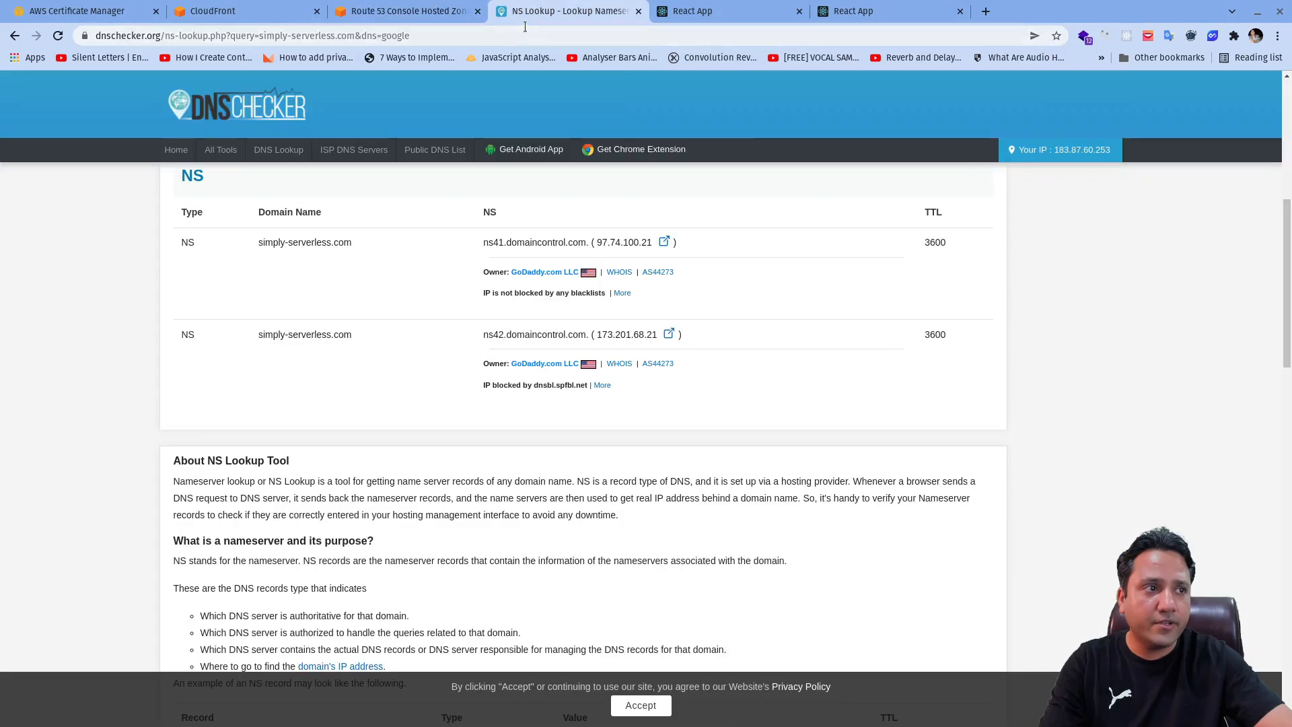
left_click(525, 30)
key("ctrl+v")
key("Return")
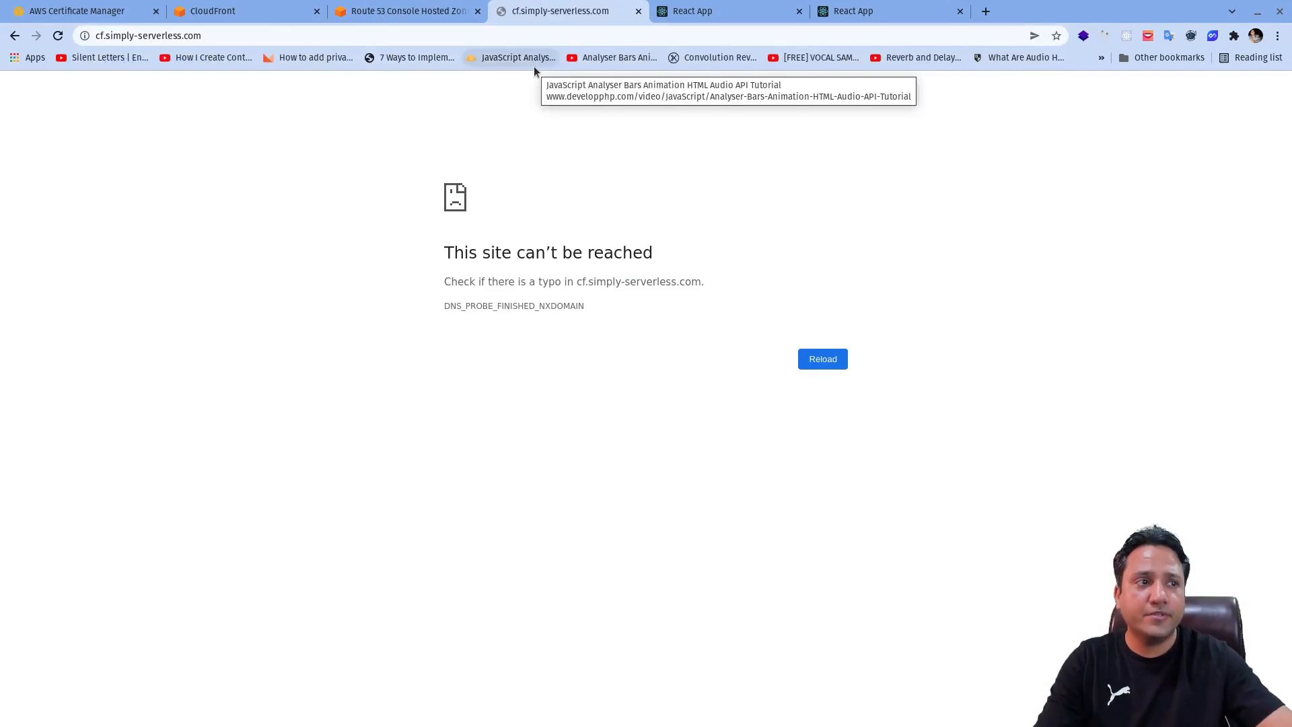
Return to the Route 53 hosted zone and examine the details of the cf.simply-serverless.com A record.
left_click(407, 11)
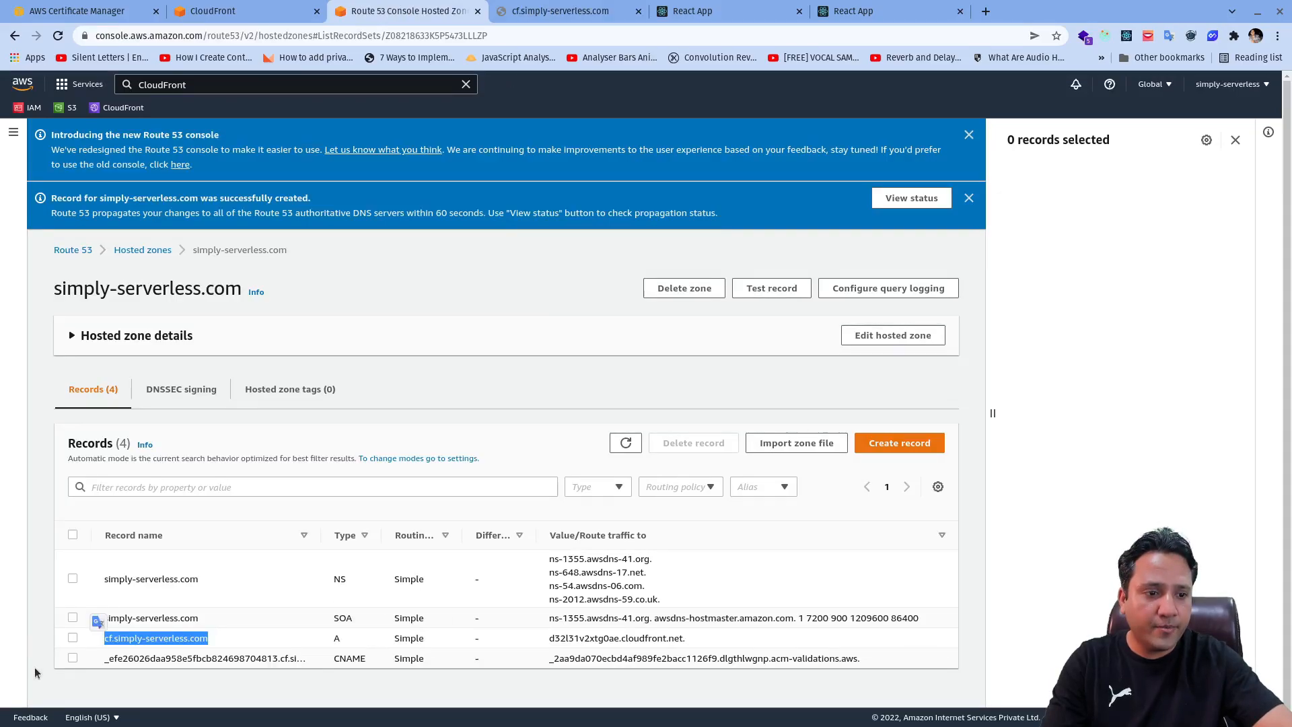
left_click(73, 638)
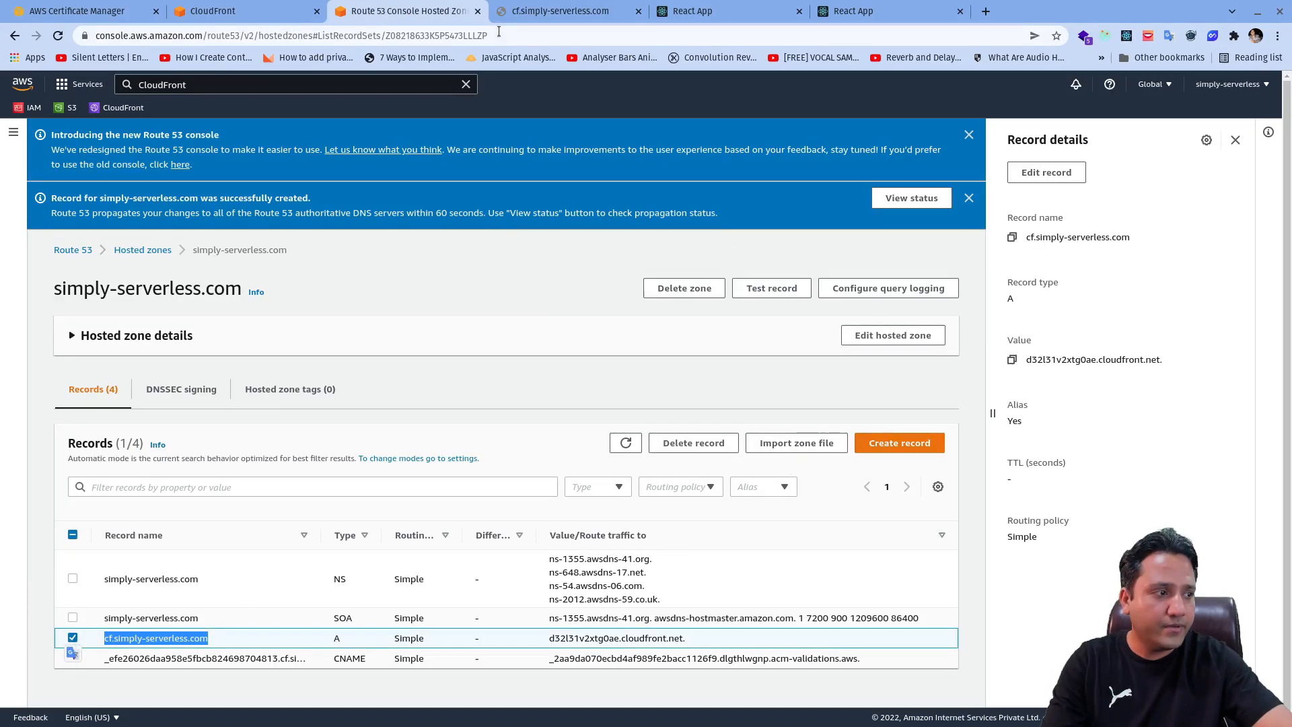